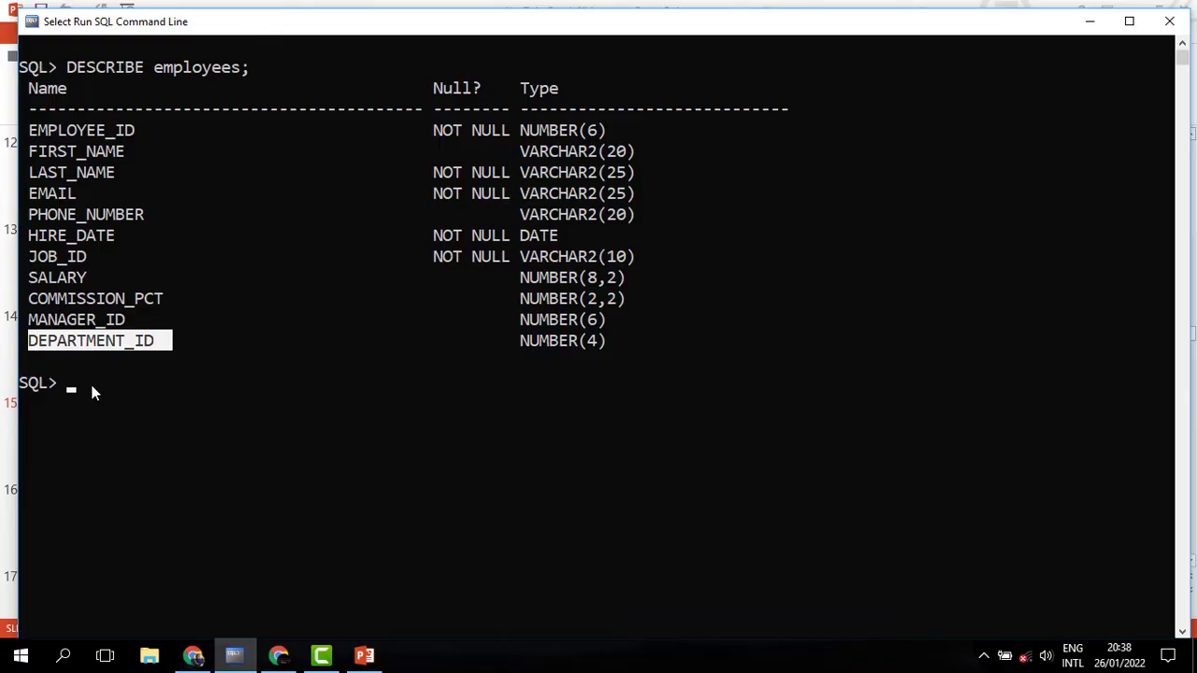
# Query first_name, last_name and department_id for all rows of the employees table and highlight the latest results.
pyautogui.click(88, 390)
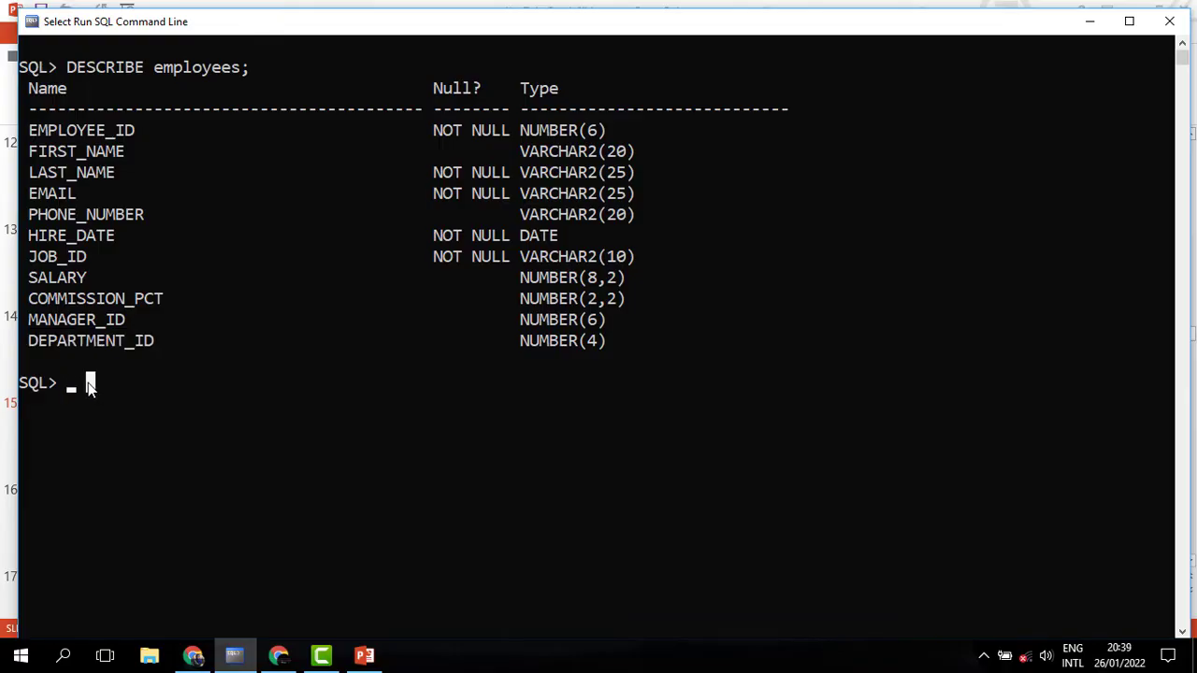
pyautogui.rightClick(204, 351)
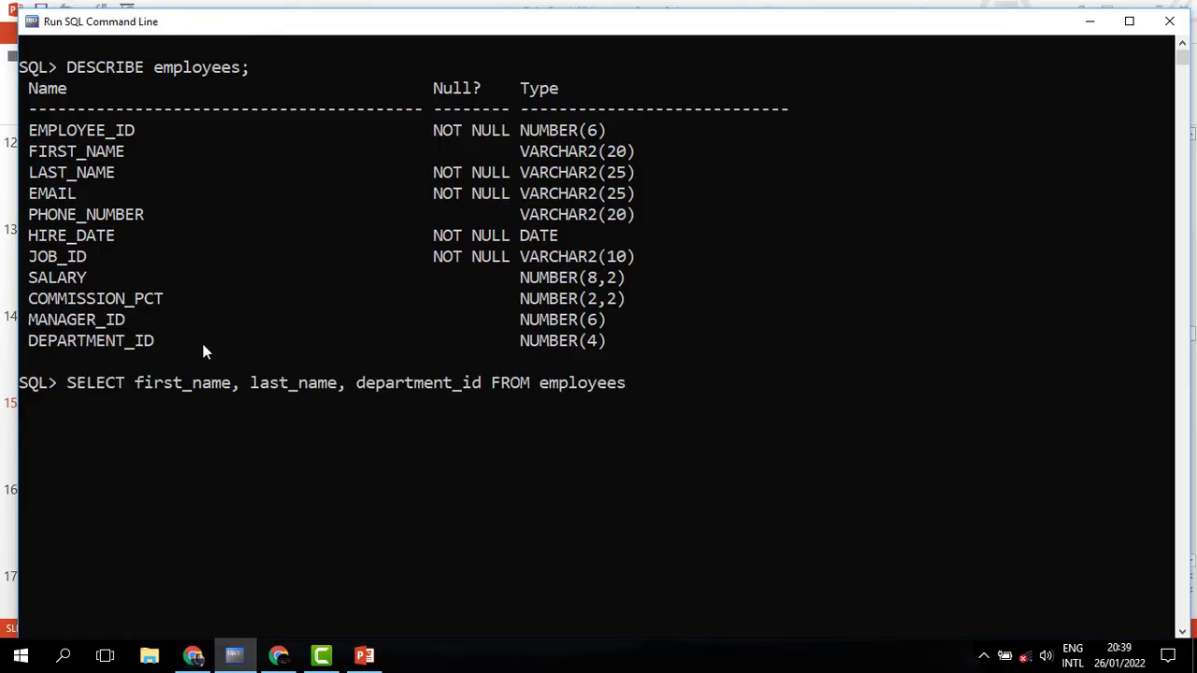
pyautogui.write(';')
pyautogui.press('Return')
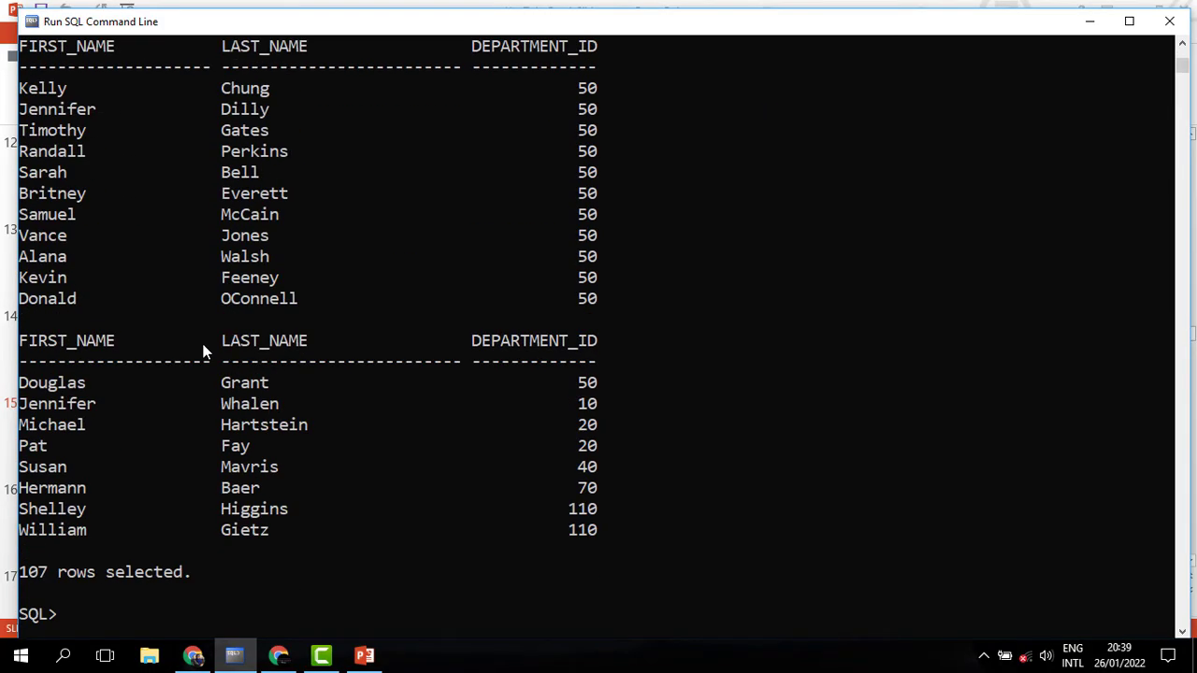
pyautogui.moveTo(644, 555); pyautogui.dragTo(127, 267)
pyautogui.click(361, 320)
# Query first_name, last_name and department_id from employees where department_id = 100, then highlight the condition.
pyautogui.scroll(-4, 422, 403)
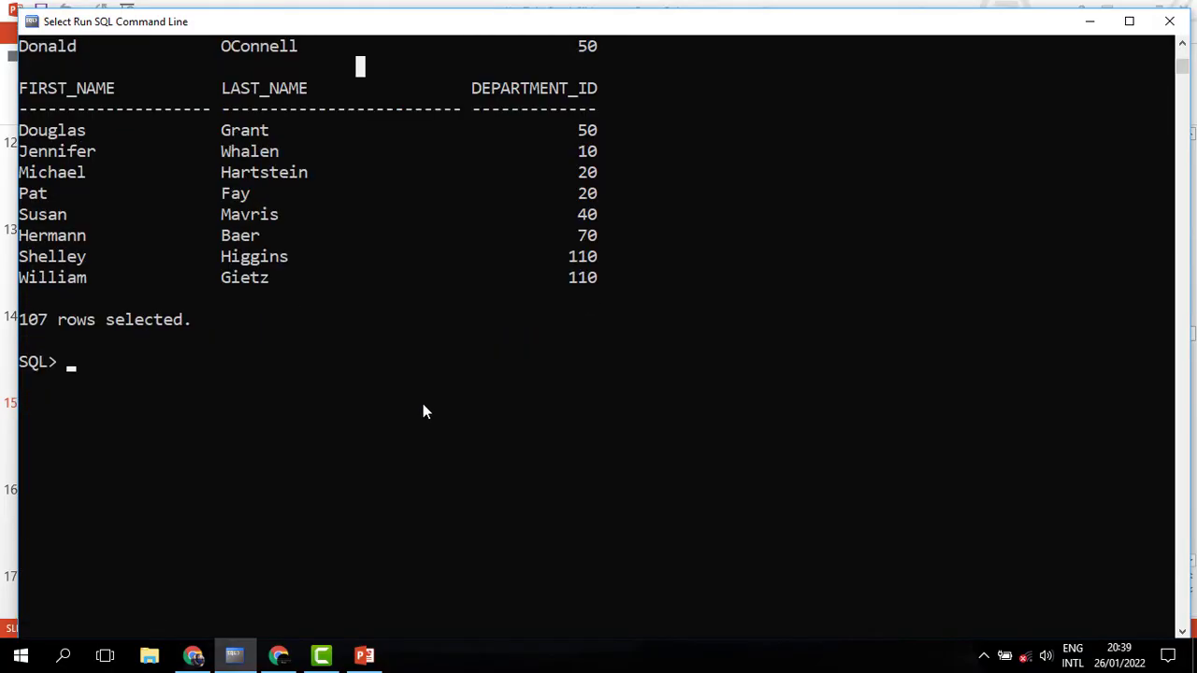
pyautogui.scroll(-3, 617, 386)
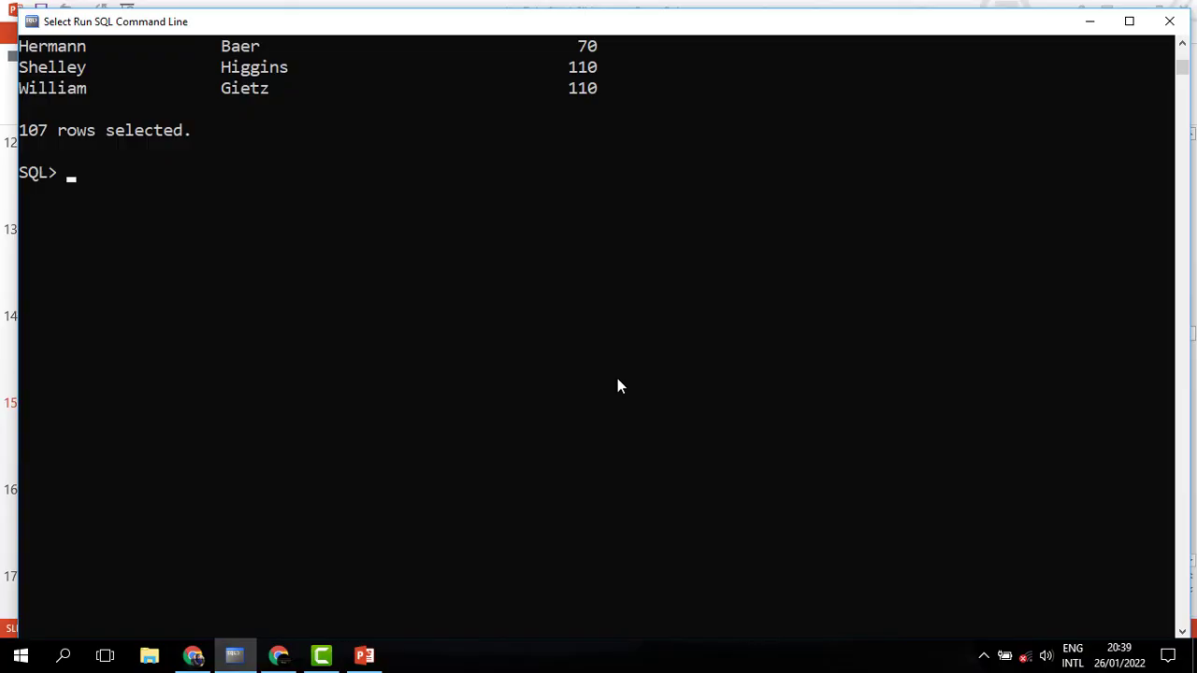
pyautogui.write('SELECT first_name, last_name, department_id FROM employees;')
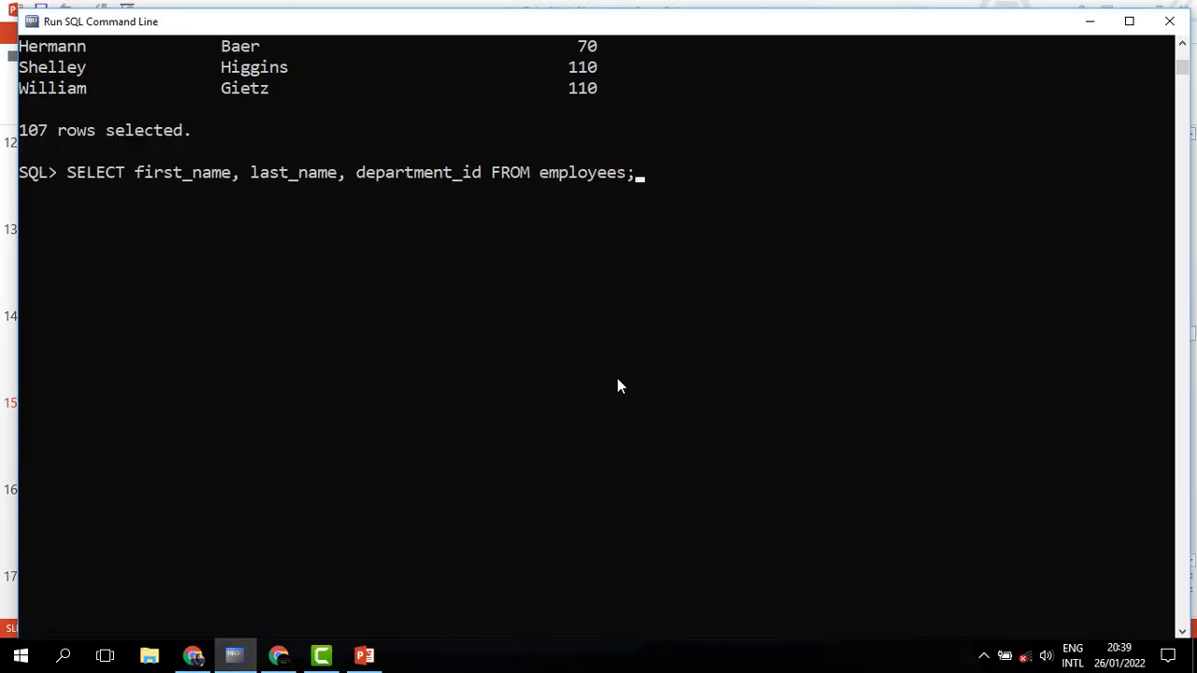
pyautogui.press('BackSpace')
pyautogui.write('WHERE')
pyautogui.click(678, 191)
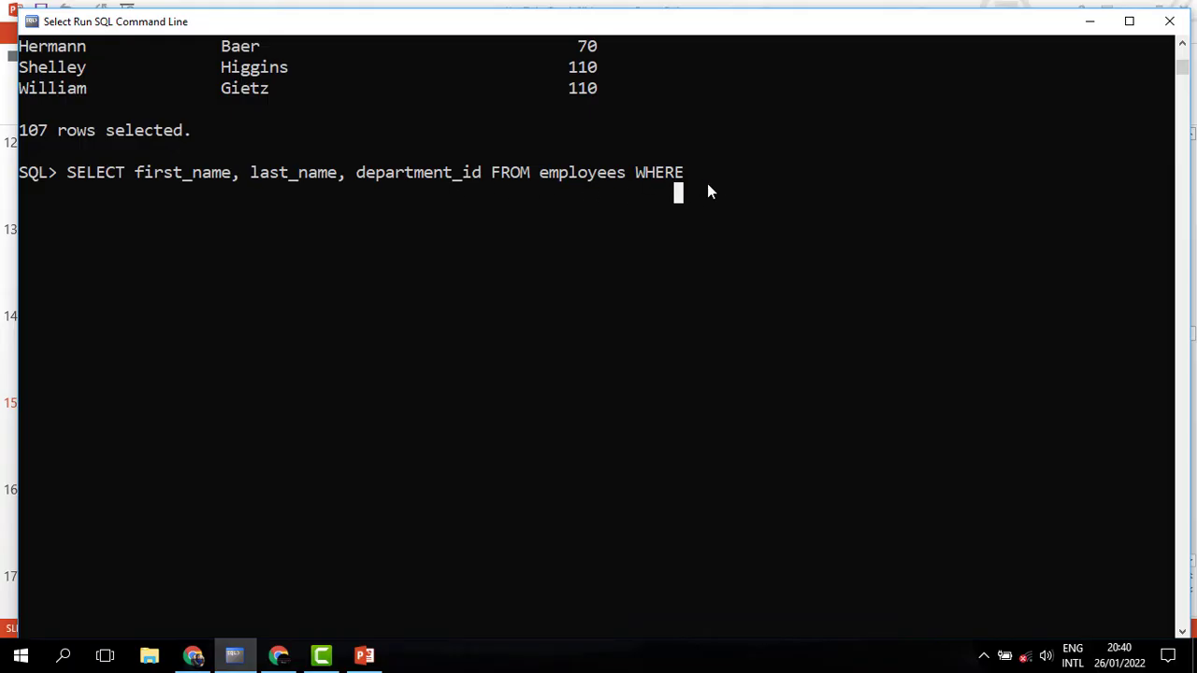
pyautogui.write('department')
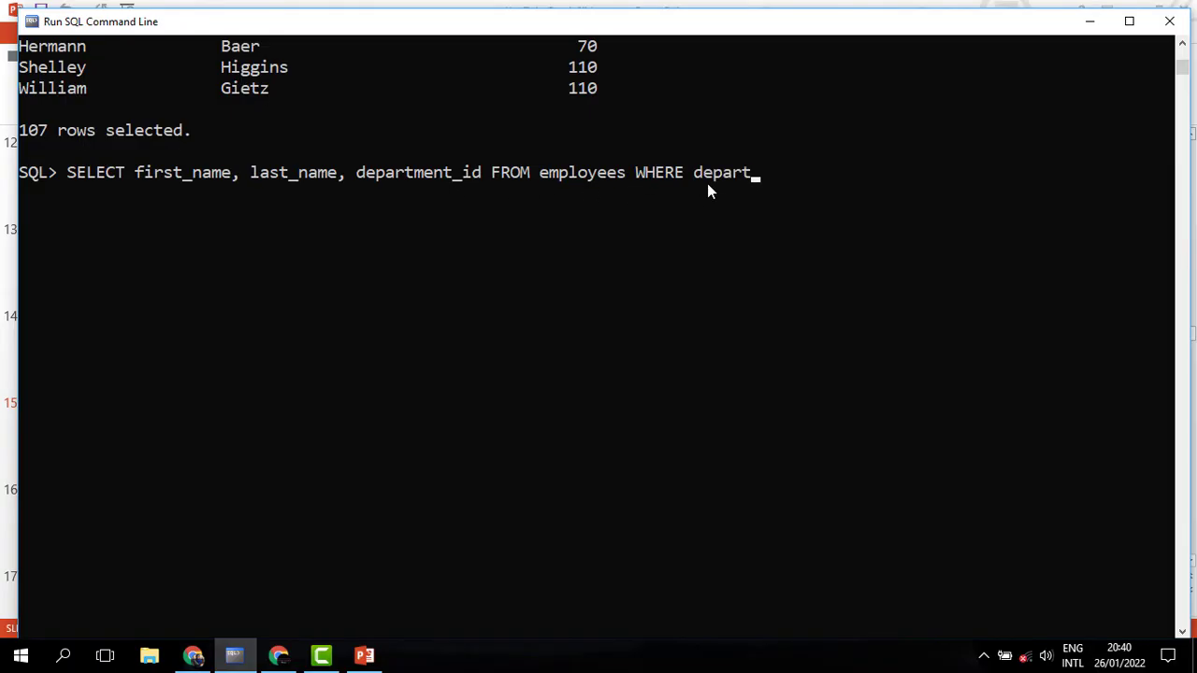
pyautogui.write('_id')
pyautogui.write('= 100')
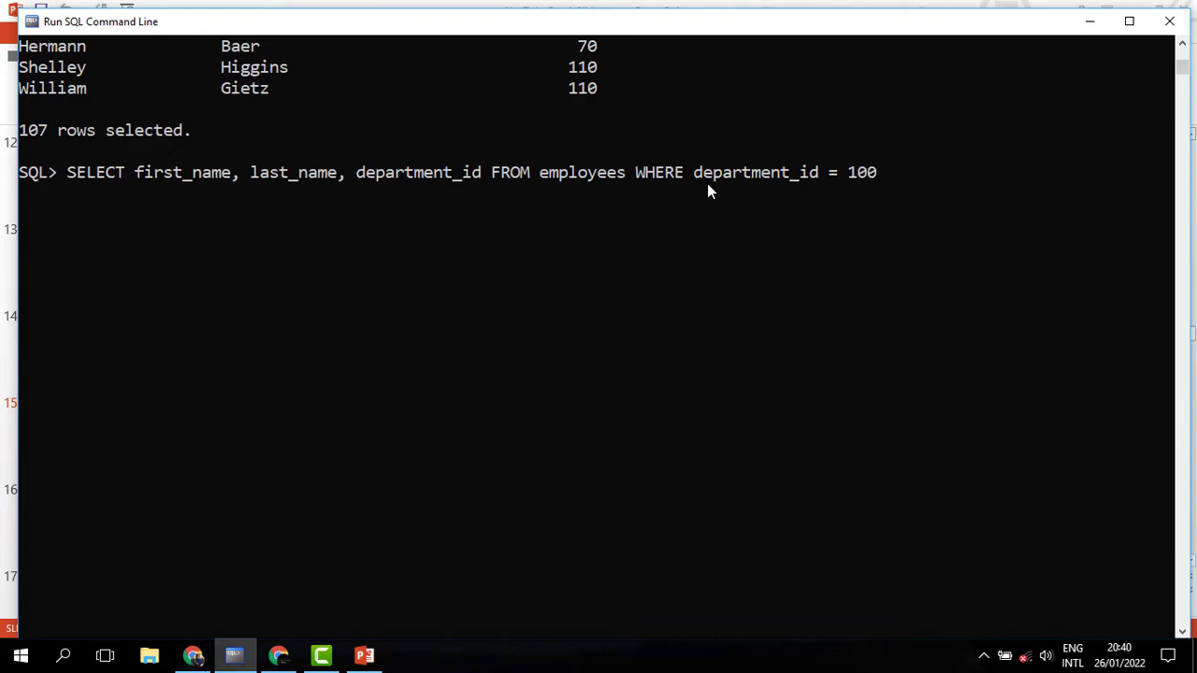
pyautogui.write(';')
pyautogui.press('Return')
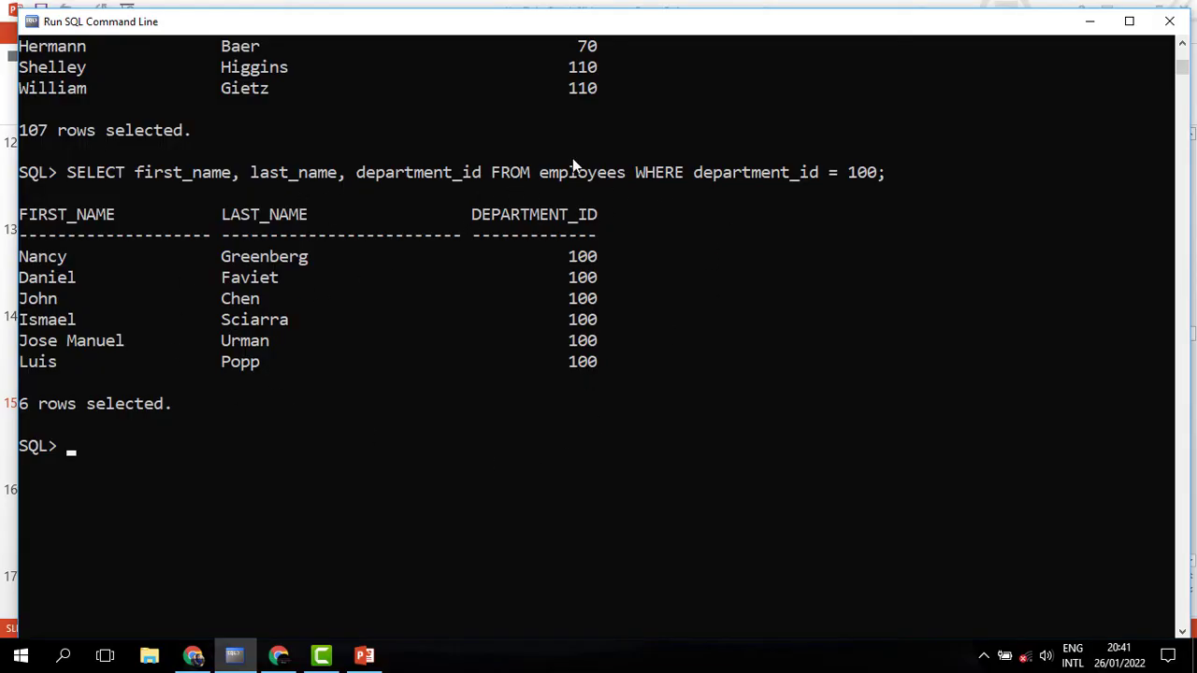
pyautogui.moveTo(698, 170); pyautogui.dragTo(876, 174)
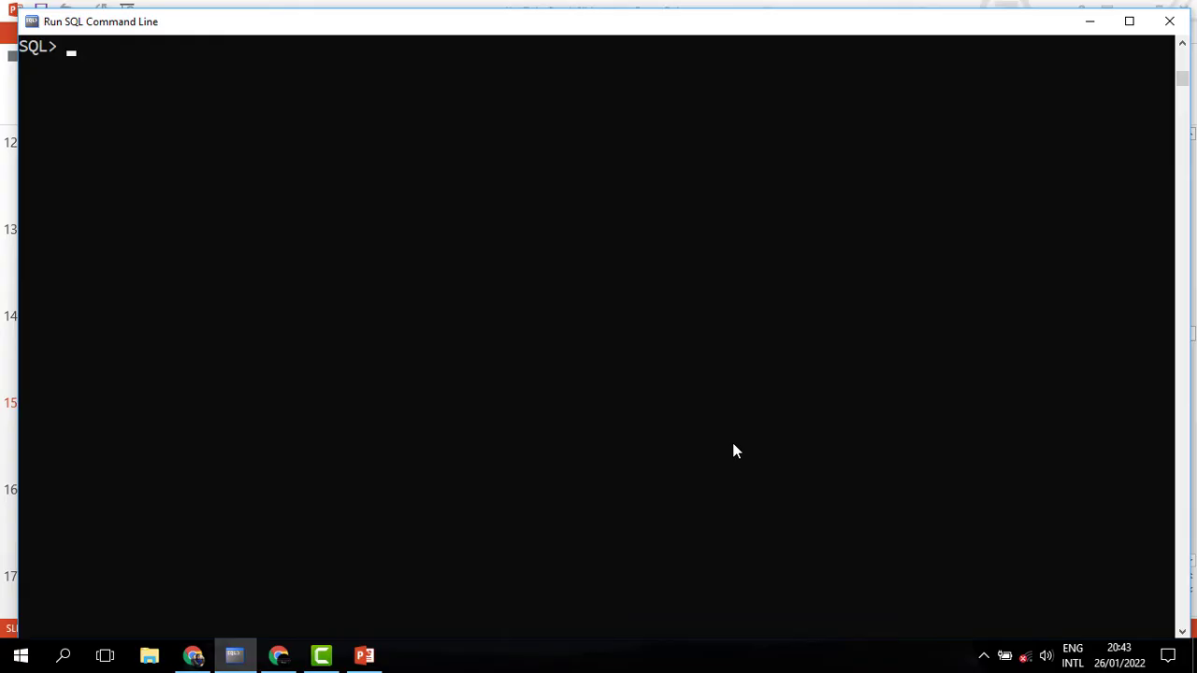
# Query first_name, last_name and salary from employees where salary > 10000, and maximize the window.
pyautogui.write('SELECT first_name, last_name, salary FROM employees WHERE salary ')
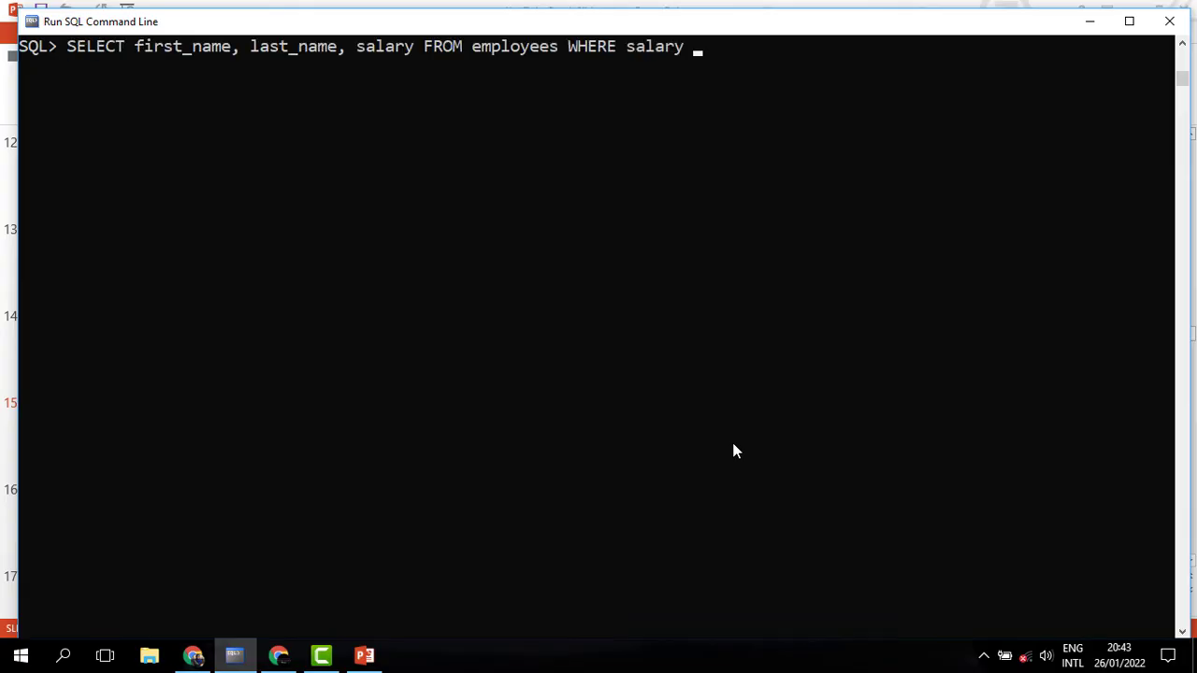
pyautogui.write('> 10000;')
pyautogui.press('Return')
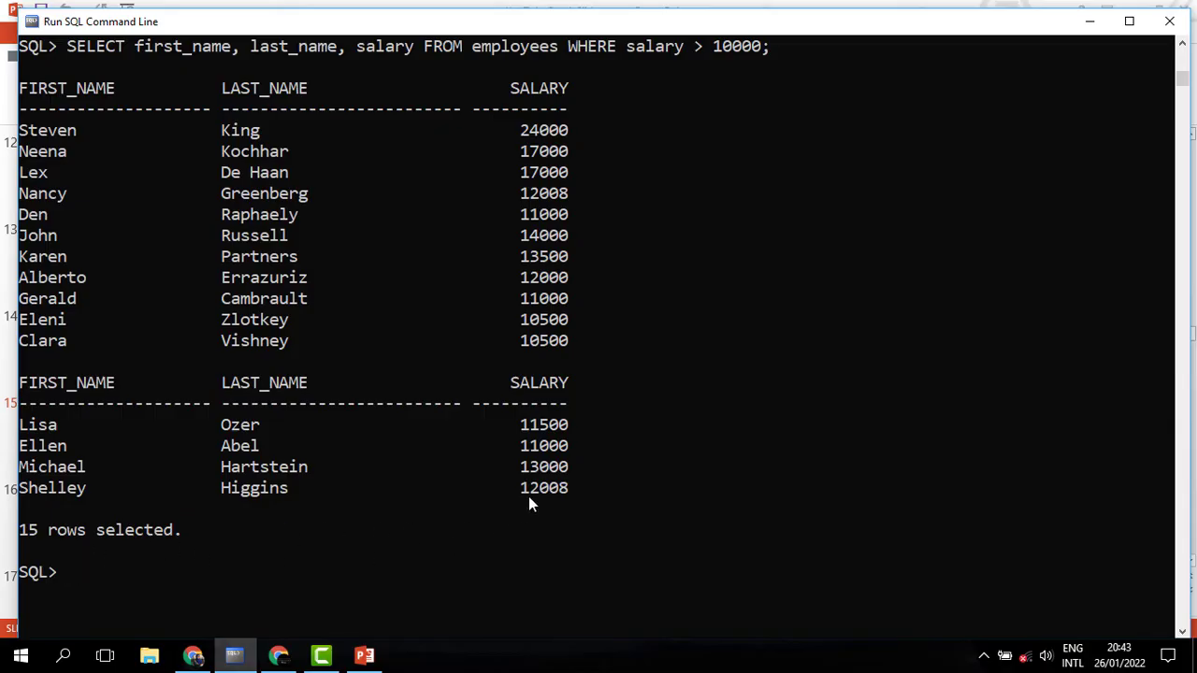
pyautogui.click(1129, 21)
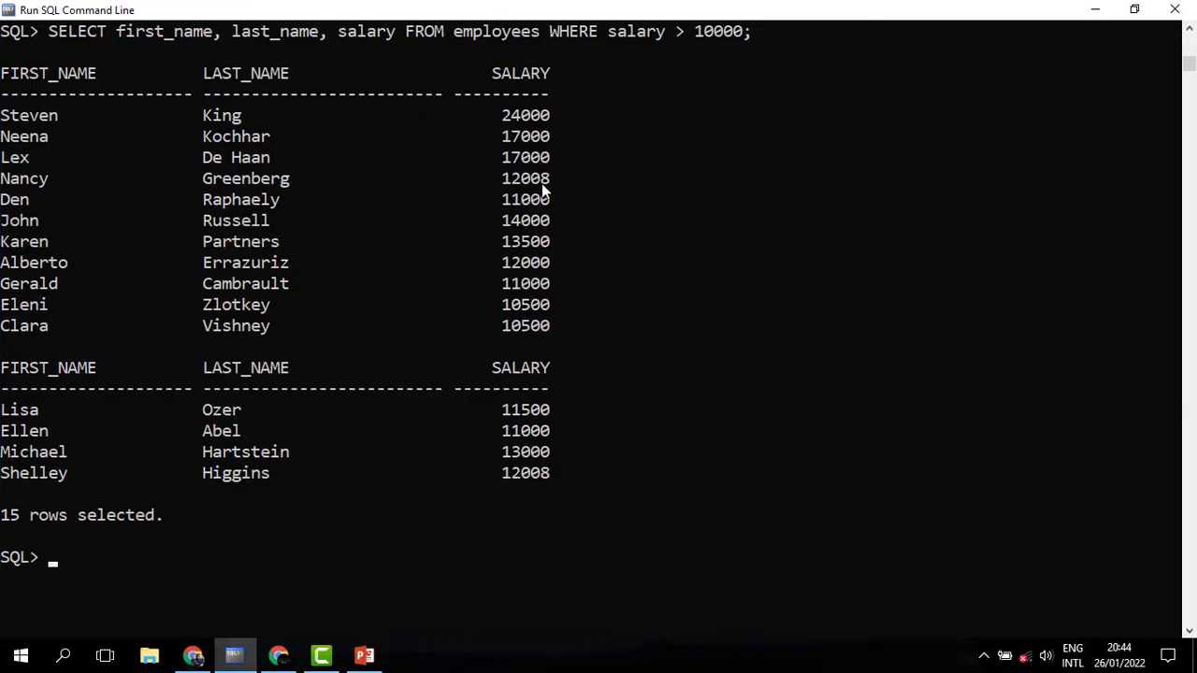
# Recall the salary query and change its comparison operator to less than (<).
pyautogui.press('Up')
pyautogui.press('Left')
pyautogui.press('Left')
pyautogui.press('Left')
pyautogui.press('Left')
pyautogui.press('Left')
pyautogui.press('Left')
pyautogui.press('Left')
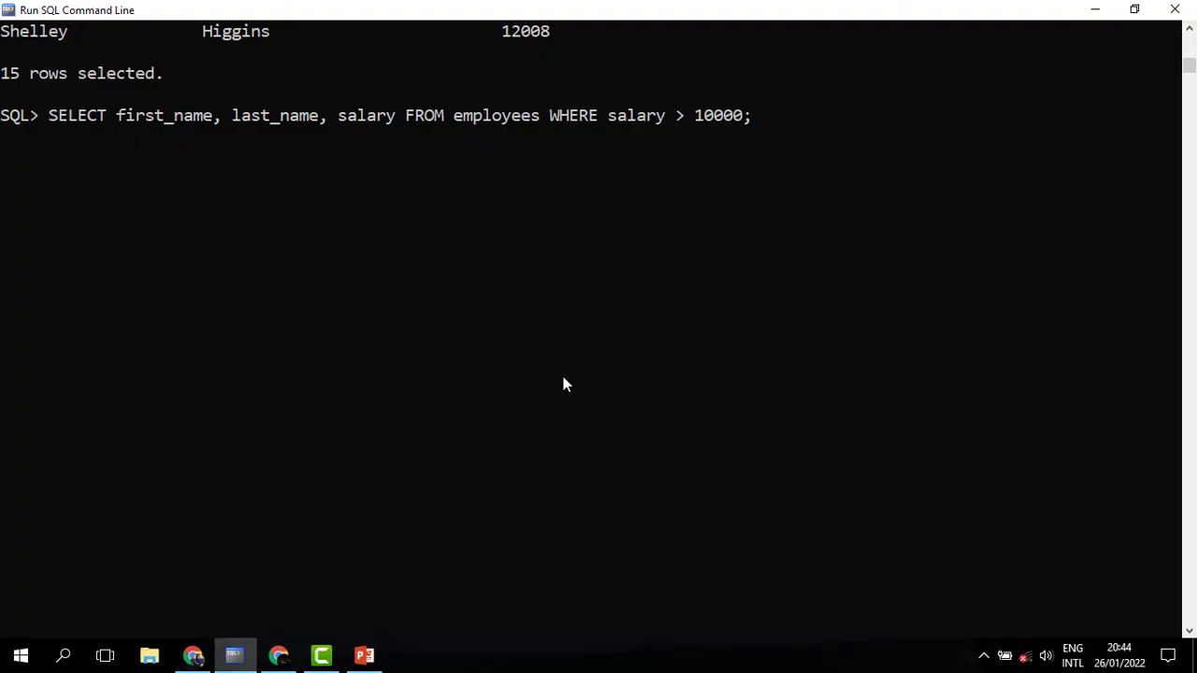
pyautogui.press('BackSpace')
pyautogui.write('<')
# Set the salary limit in the recalled query to 3000, run it and review the results.
pyautogui.press('Right')
pyautogui.press('Right')
pyautogui.press('BackSpace')
pyautogui.press('Delete')
pyautogui.write('3')
pyautogui.press('Return')
pyautogui.scroll(4, 562, 371)
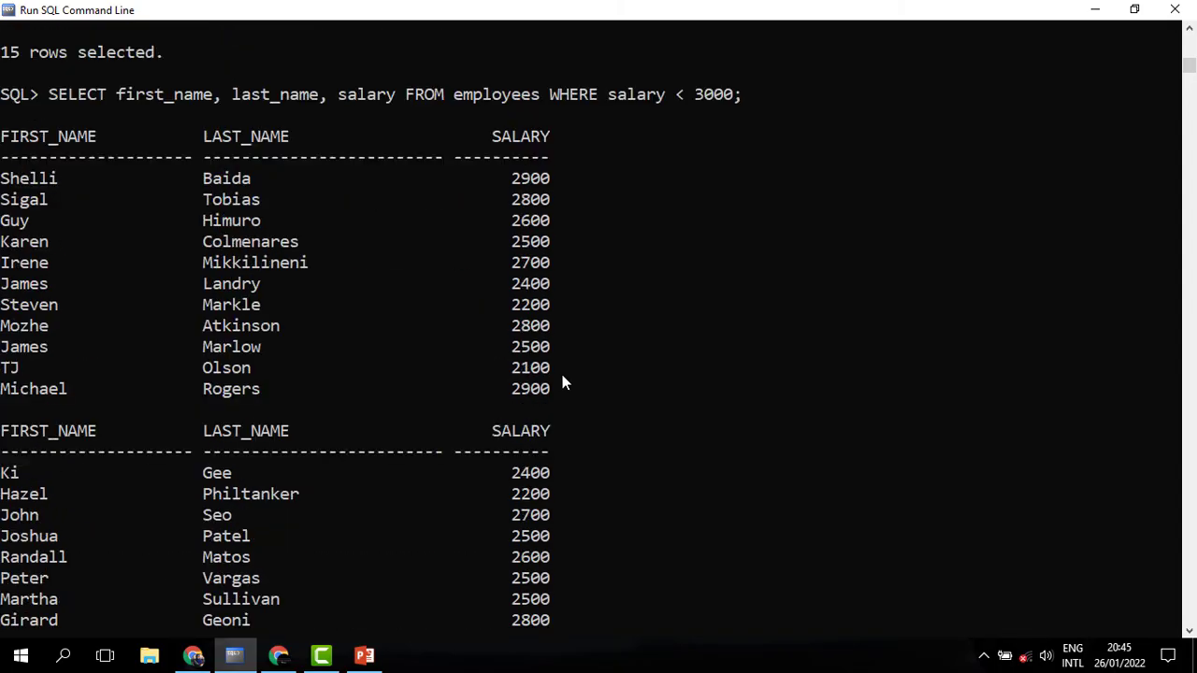
pyautogui.scroll(-1, 559, 376)
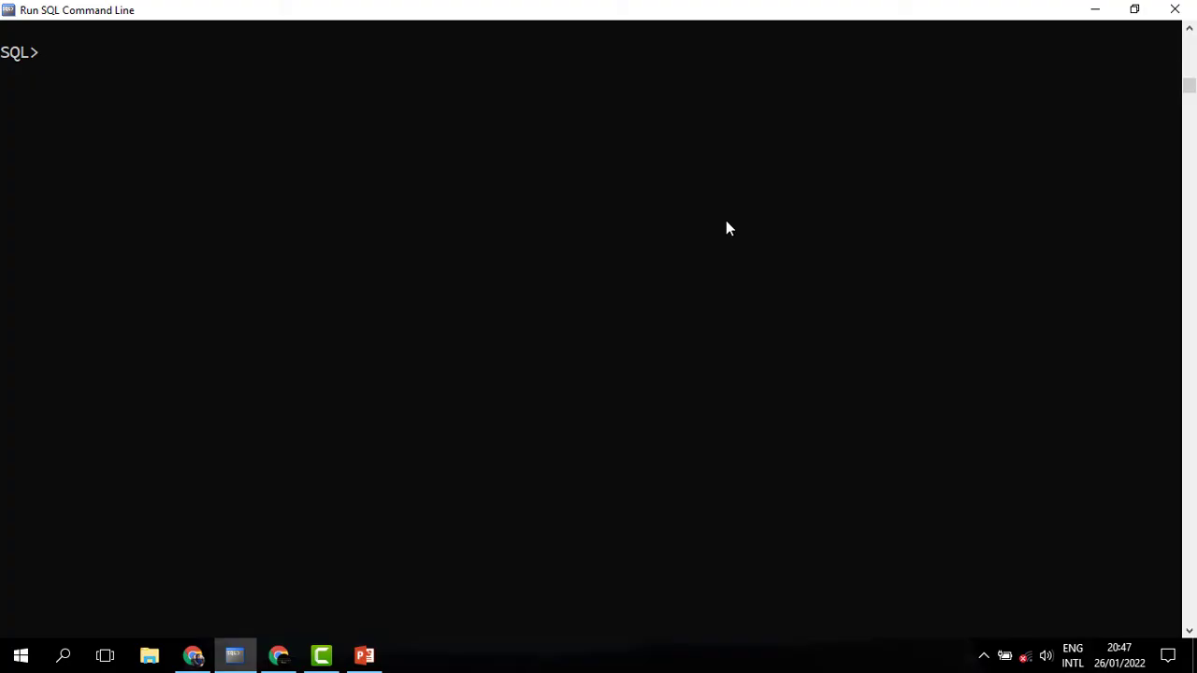
# Query first_name and last_name from employees, using != on first_name to exclude one specific first name in single quotes.
pyautogui.write('SELECT first_name, last_name FROM employees WHERE')
pyautogui.write('fisrt')
pyautogui.press('BackSpace')
pyautogui.press('BackSpace')
pyautogui.write('rst_name')
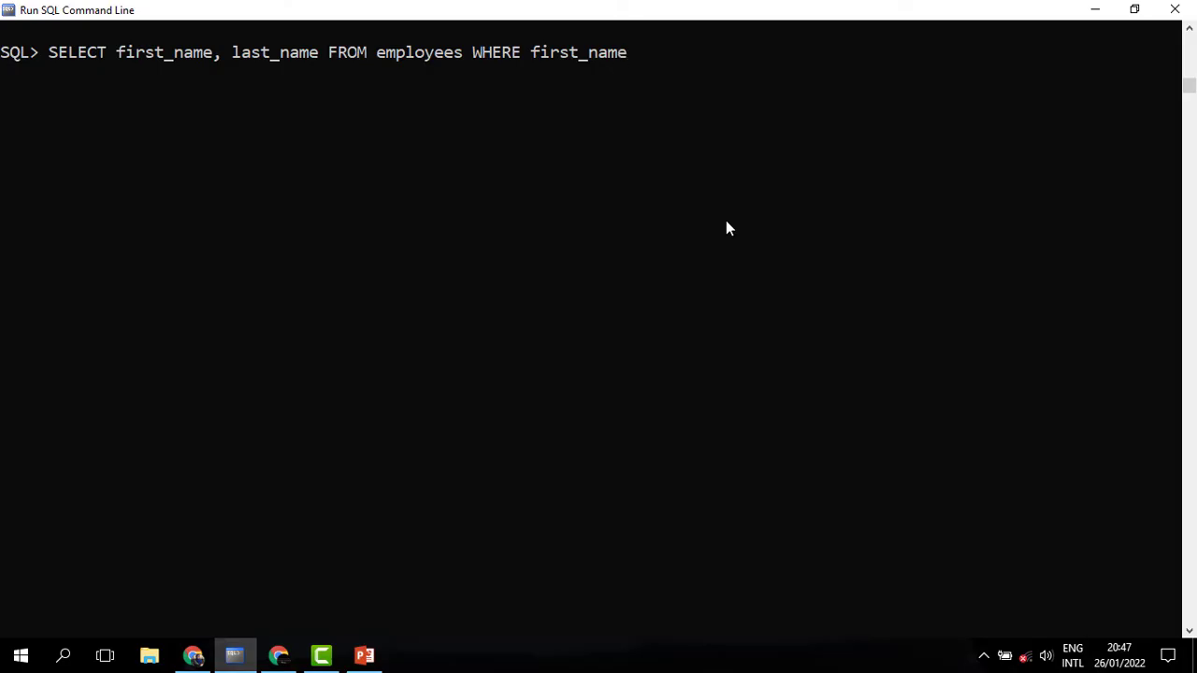
pyautogui.write(' !=')
pyautogui.write("''")
pyautogui.press('Left')
pyautogui.write('Sarah')
pyautogui.press('Right')
pyautogui.write(';')
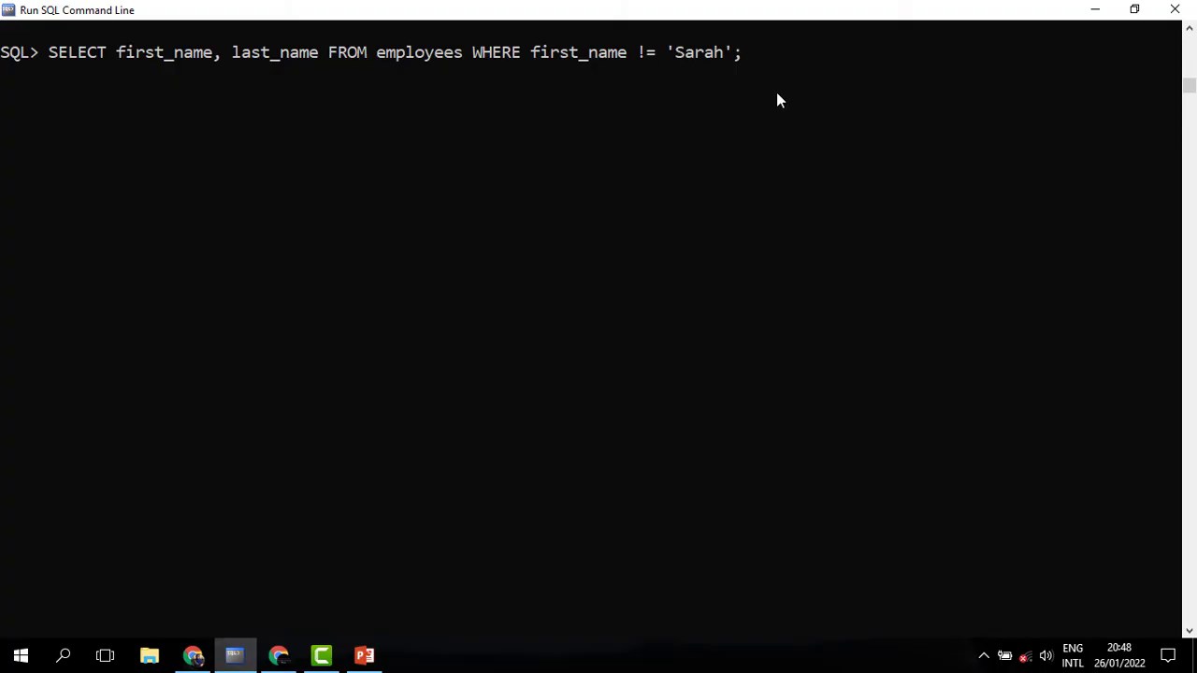
pyautogui.press('Return')
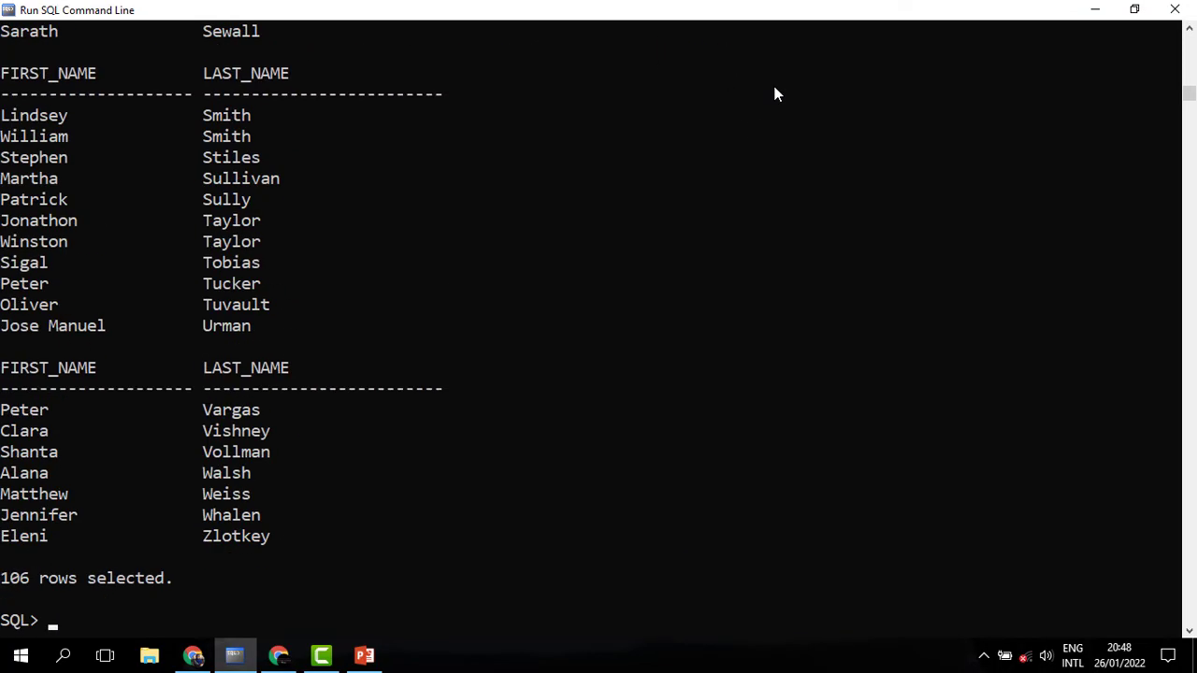
# Examine the full list of returned employees to check that the excluded first name is absent.
pyautogui.scroll(17, 741, 271)
pyautogui.scroll(16, 740, 272)
pyautogui.scroll(5, 741, 274)
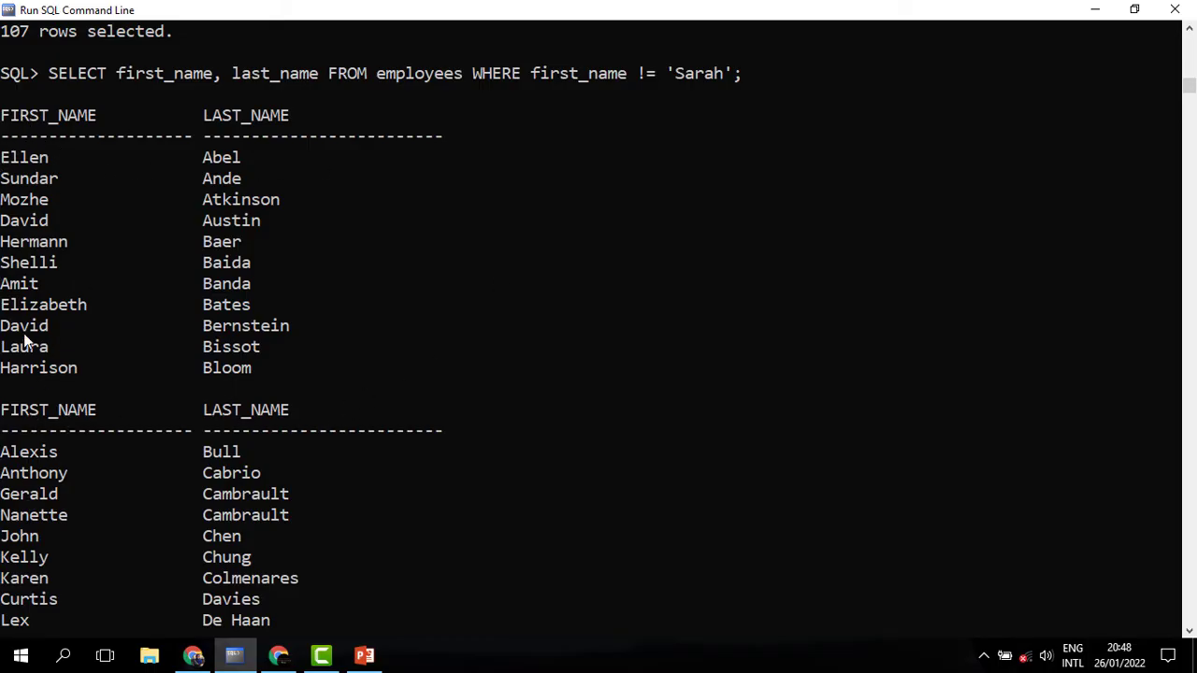
pyautogui.scroll(-10, 23, 578)
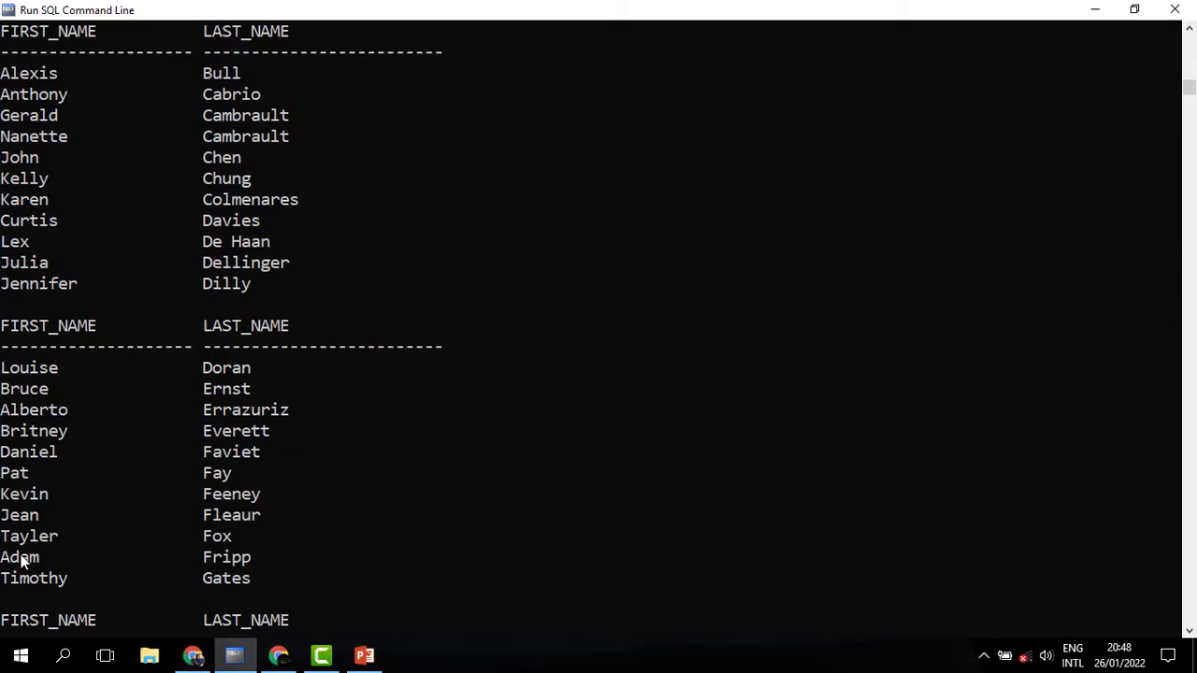
pyautogui.scroll(-10, 21, 559)
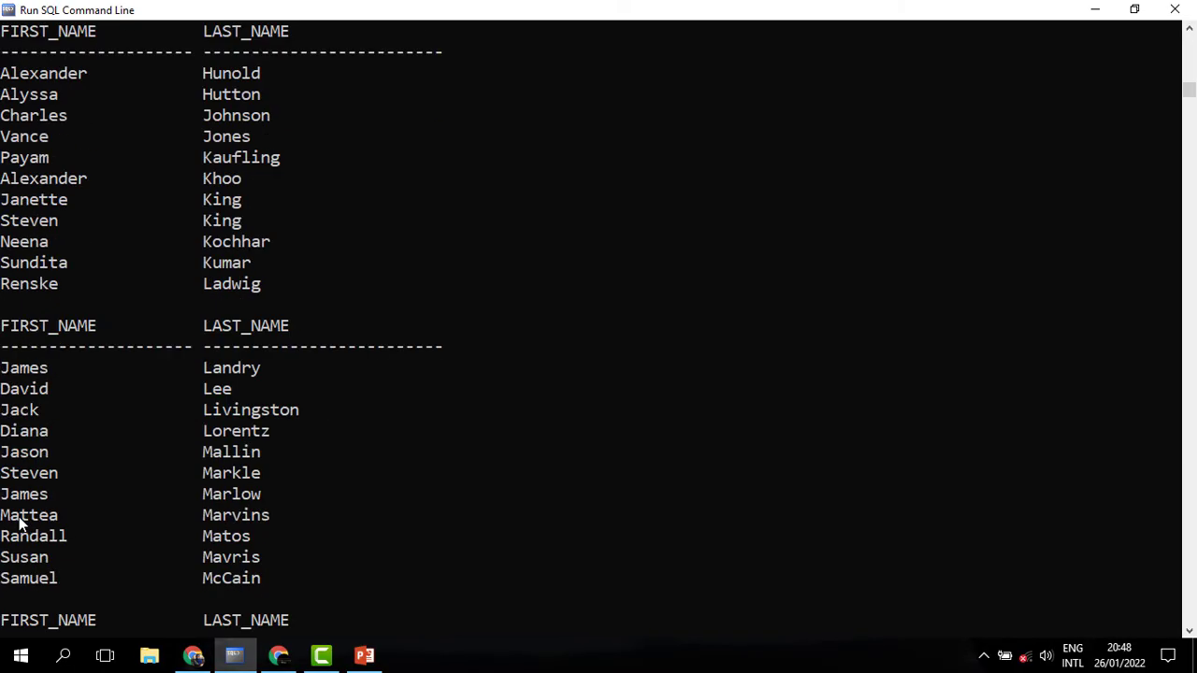
pyautogui.scroll(-8, 19, 524)
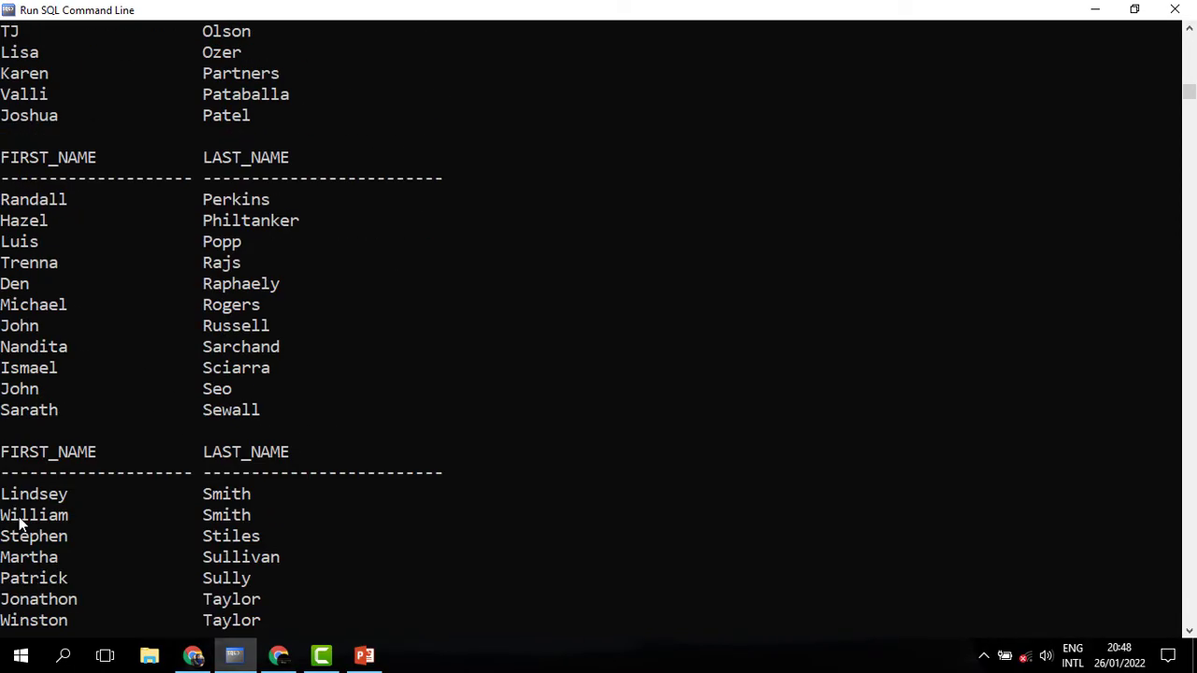
pyautogui.scroll(-15, 38, 505)
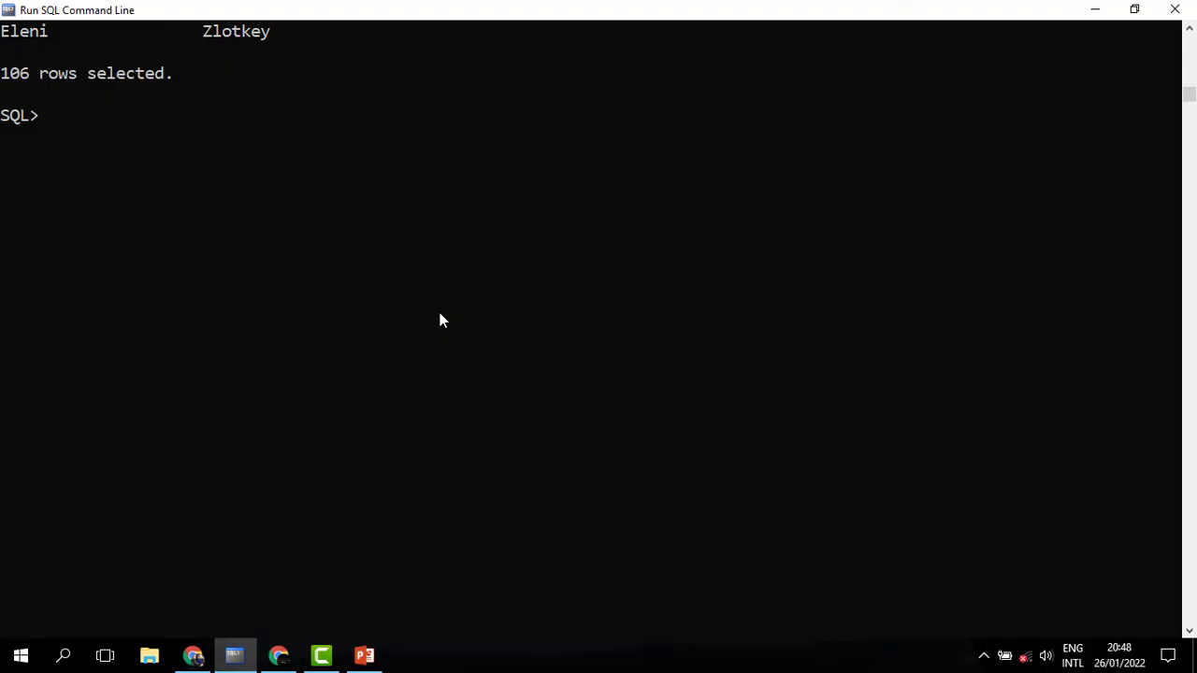
# Reuse the earlier salary query and run it with the condition salary >= 20000.
pyautogui.press('Up')
pyautogui.press('Up')
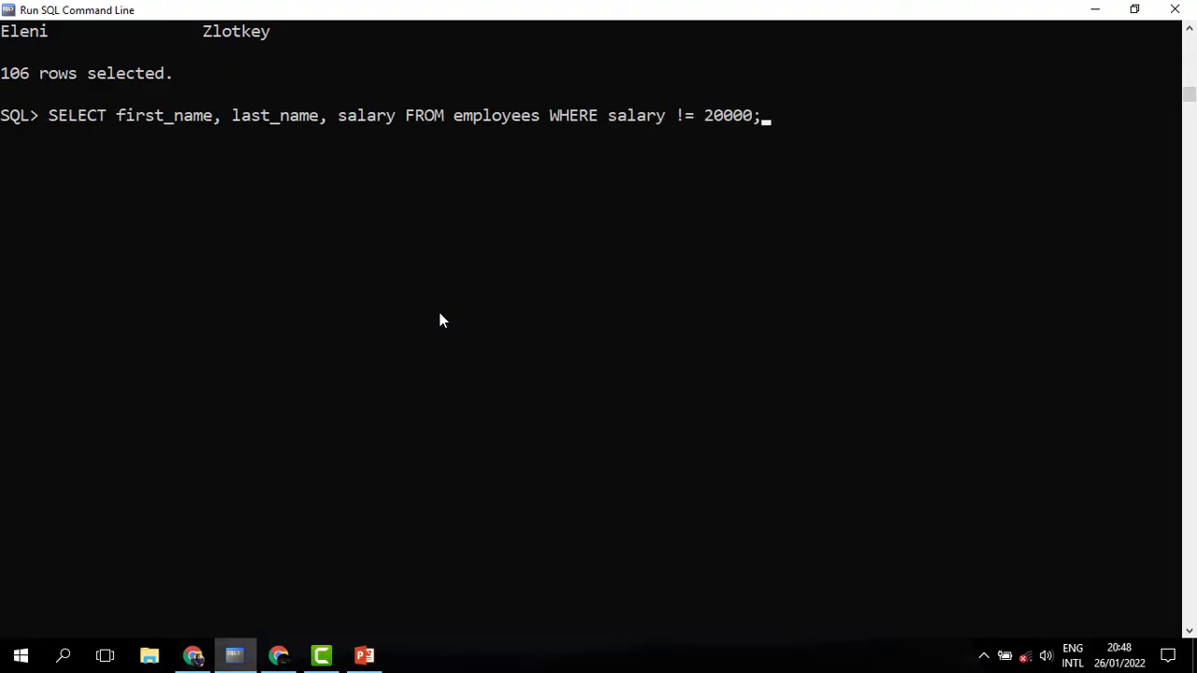
pyautogui.press('Left')
pyautogui.press('Left')
pyautogui.press('Left')
pyautogui.press('Left')
pyautogui.press('Left')
pyautogui.press('Left')
pyautogui.press('Left')
pyautogui.press('Left')
pyautogui.press('BackSpace')
pyautogui.write('>')
pyautogui.press('Return')
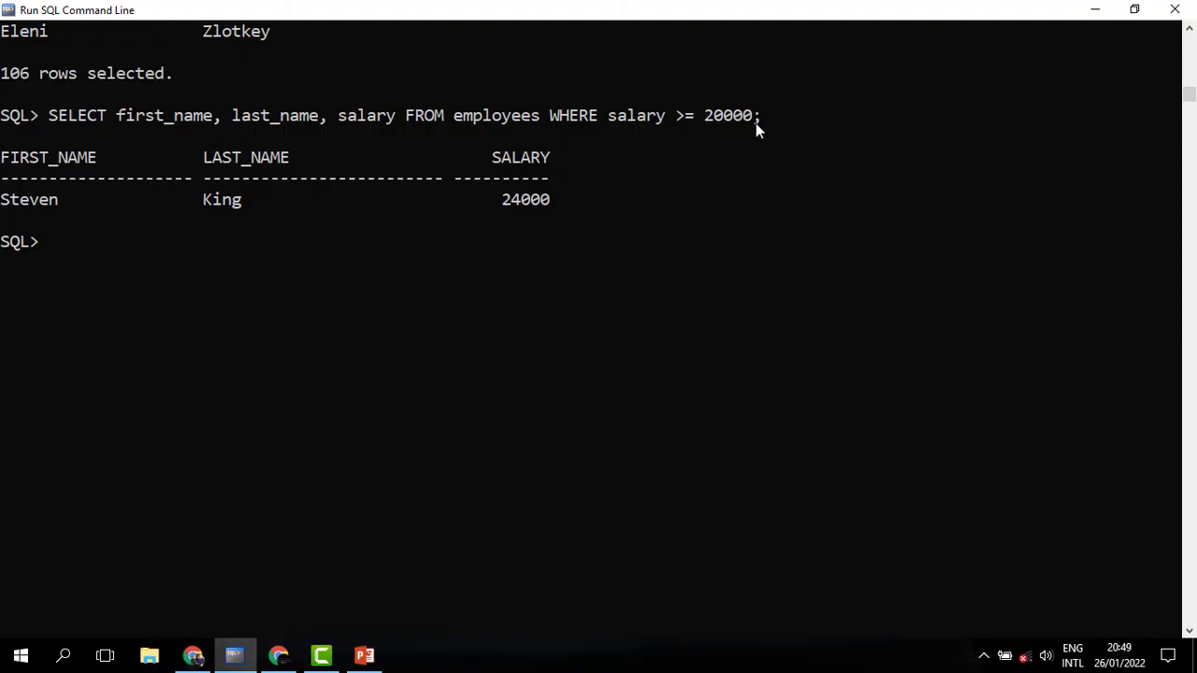
pyautogui.write("SELECT first_name, last_name FROM employees WHERE first_name != 'Sarah';")
pyautogui.press('Left')
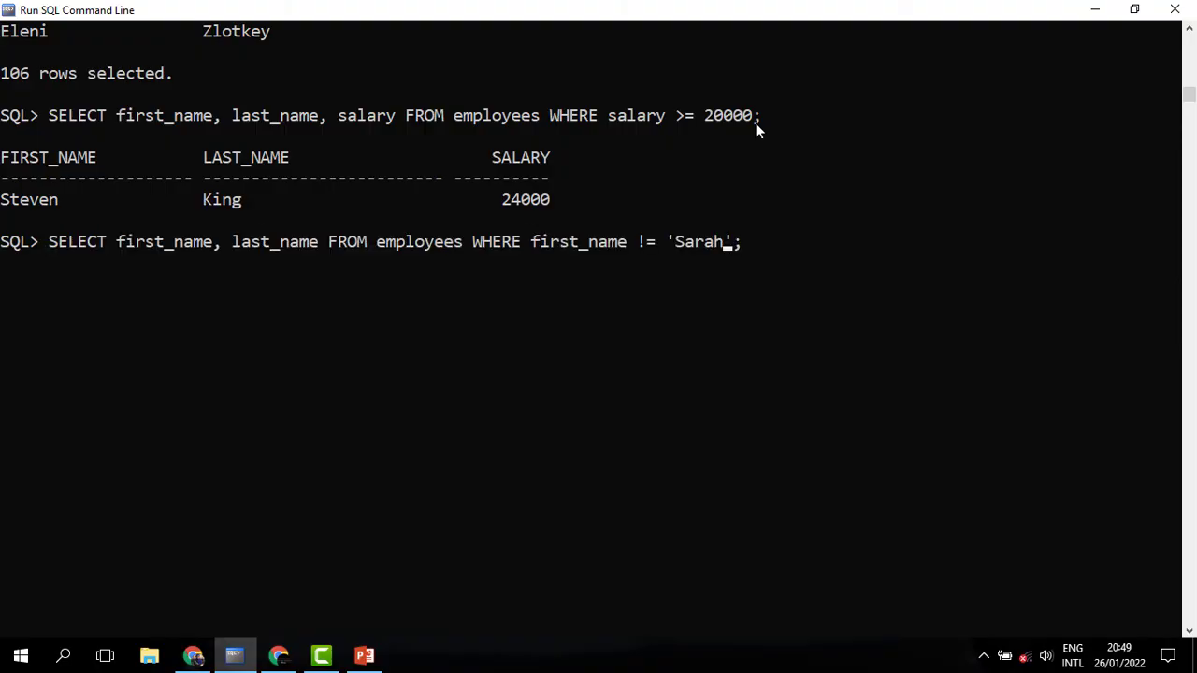
pyautogui.press('BackSpace')
pyautogui.press('BackSpace')
pyautogui.press('BackSpace')
pyautogui.press('BackSpace')
# Reuse the earlier salary query with the condition salary <= 3000, run it and review the rows.
pyautogui.press('Up')
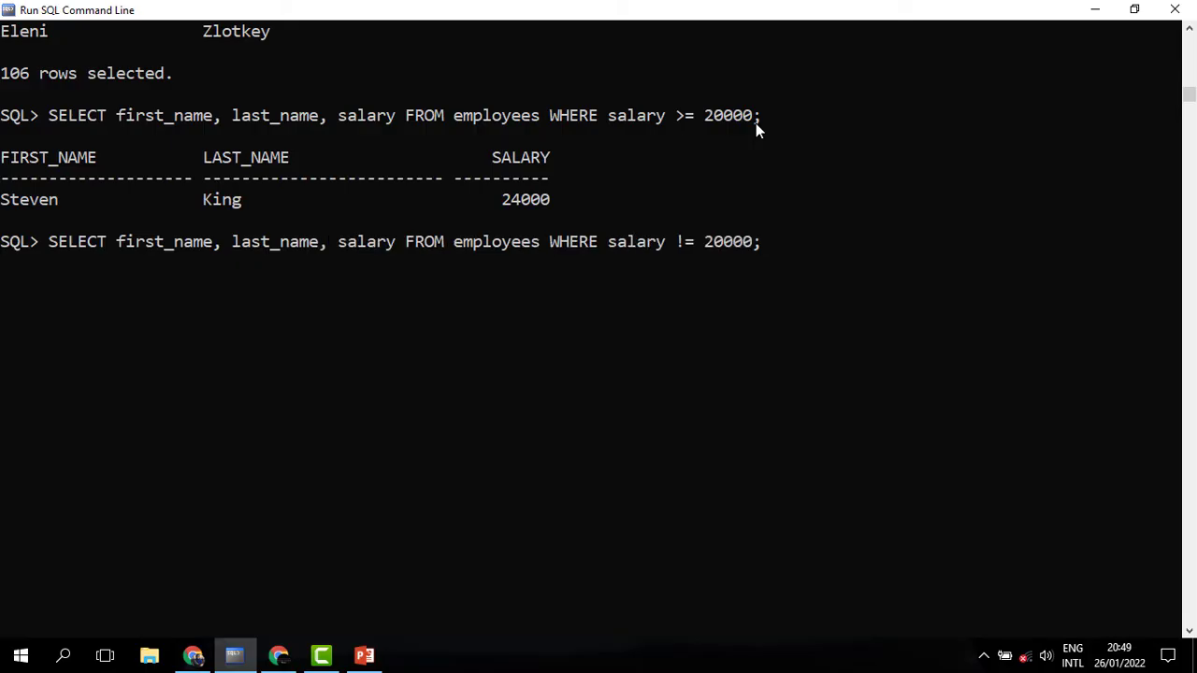
pyautogui.press('Up')
pyautogui.press('Up')
pyautogui.press('BackSpace')
pyautogui.press('BackSpace')
pyautogui.press('BackSpace')
pyautogui.press('BackSpace')
pyautogui.press('BackSpace')
pyautogui.write('= 3000')
pyautogui.press('Return')
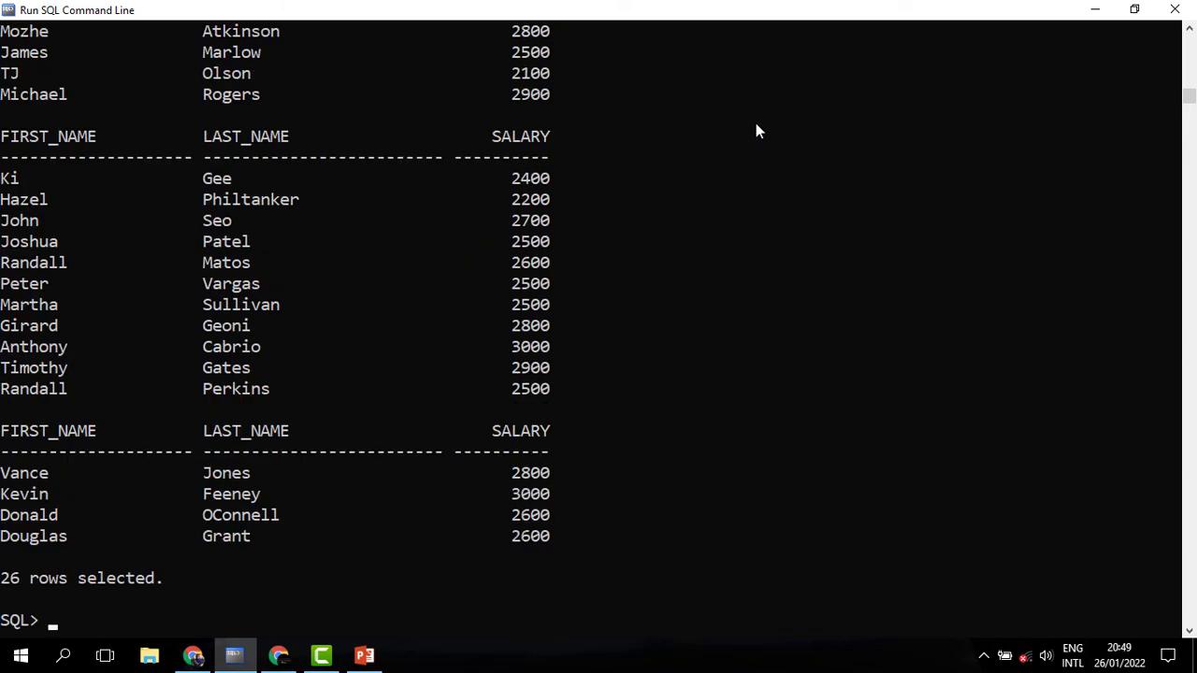
pyautogui.scroll(9, 756, 122)
pyautogui.scroll(-5, 756, 123)
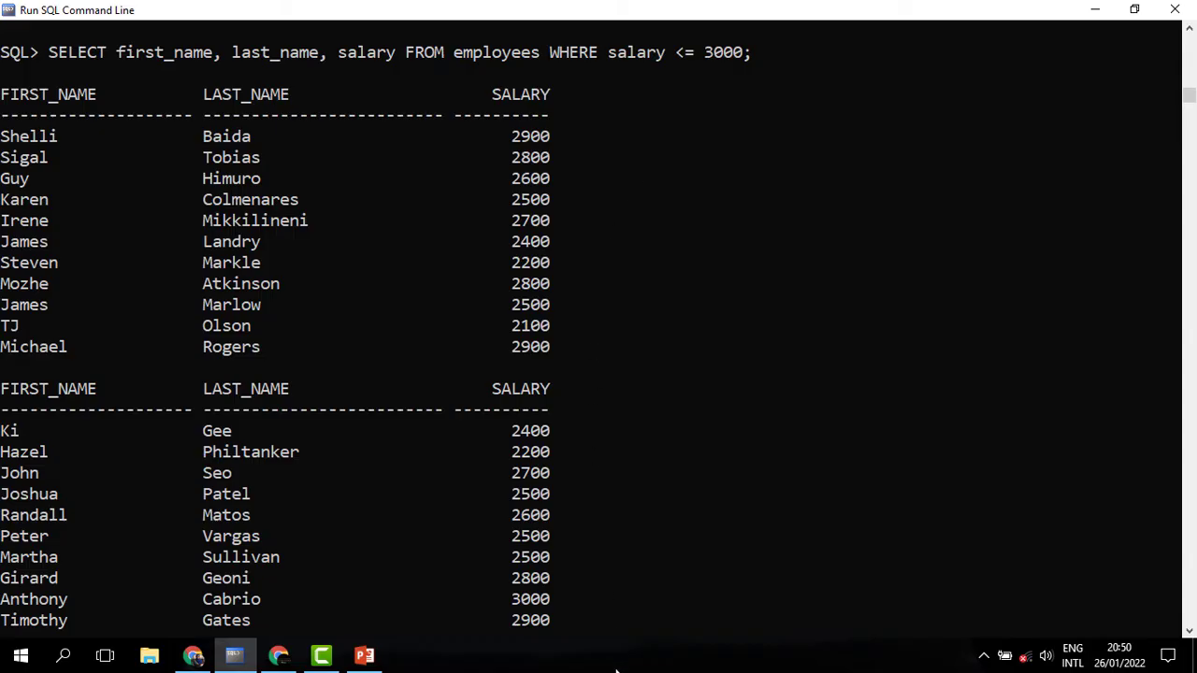
pyautogui.scroll(-8, 686, 435)
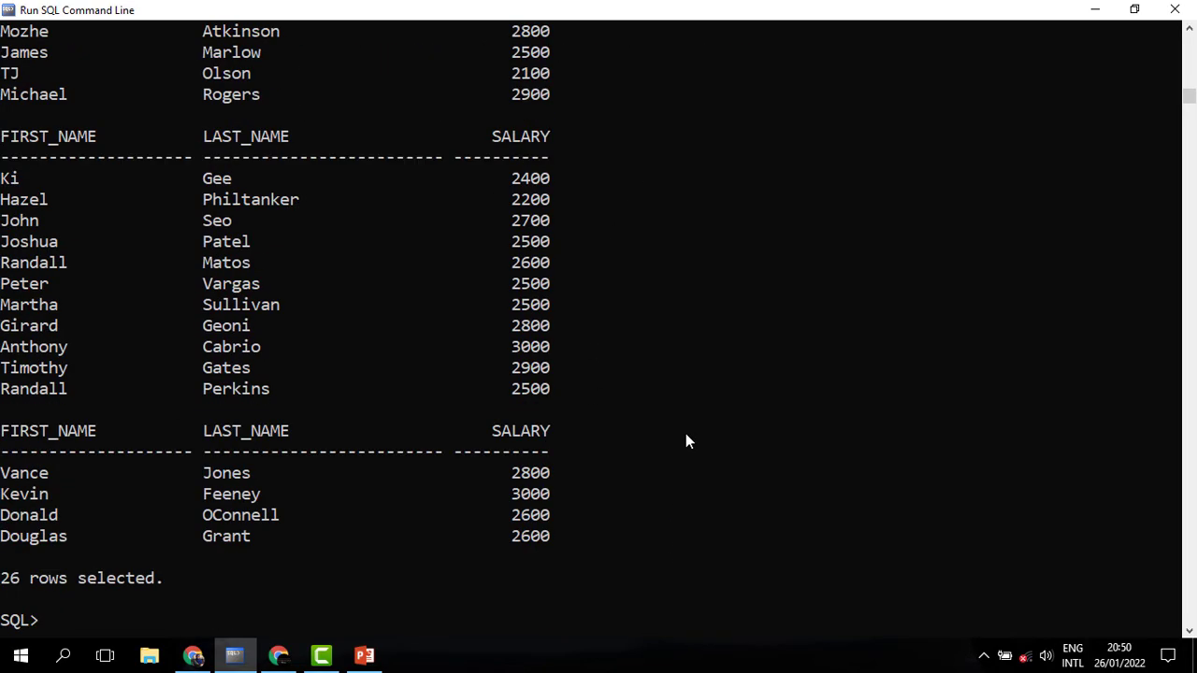
# Change the recalled query's operator to strictly less than 3000, highlight a returned row with salary 3000 for comparison, and run the query.
pyautogui.press('Up')
pyautogui.press('Left')
pyautogui.press('Left')
pyautogui.press('Left')
pyautogui.press('Left')
pyautogui.press('Left')
pyautogui.press('Left')
pyautogui.press('Left')
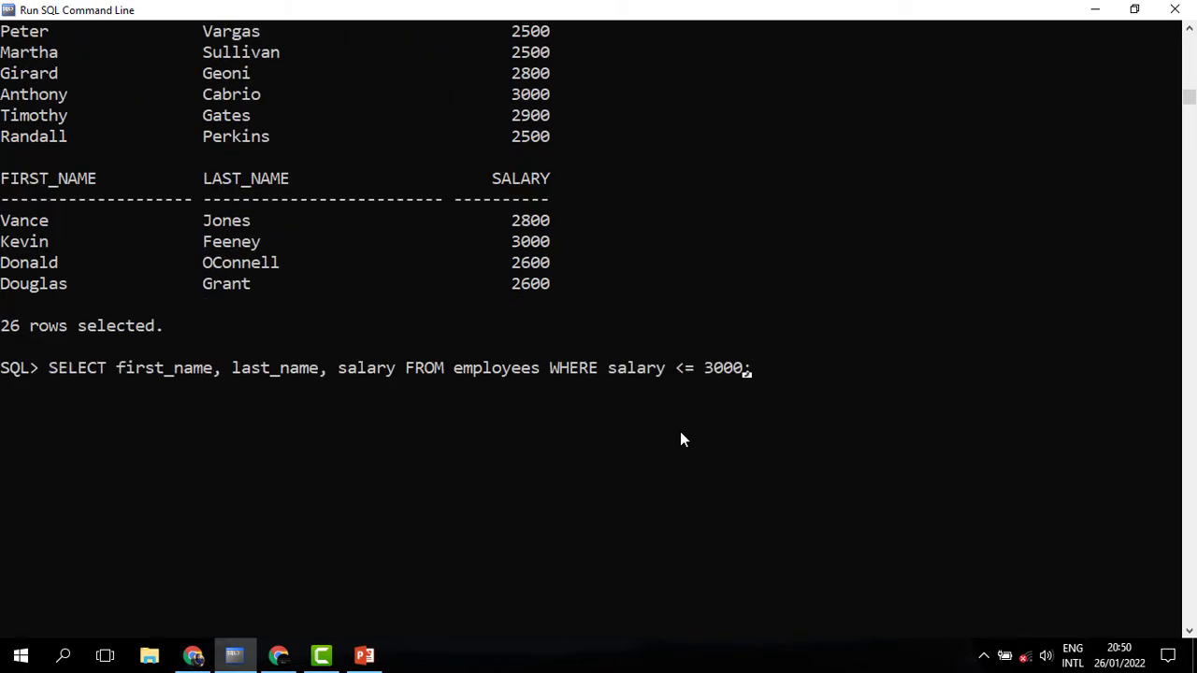
pyautogui.press('Right')
pyautogui.press('BackSpace')
pyautogui.moveTo(561, 94); pyautogui.dragTo(3, 106)
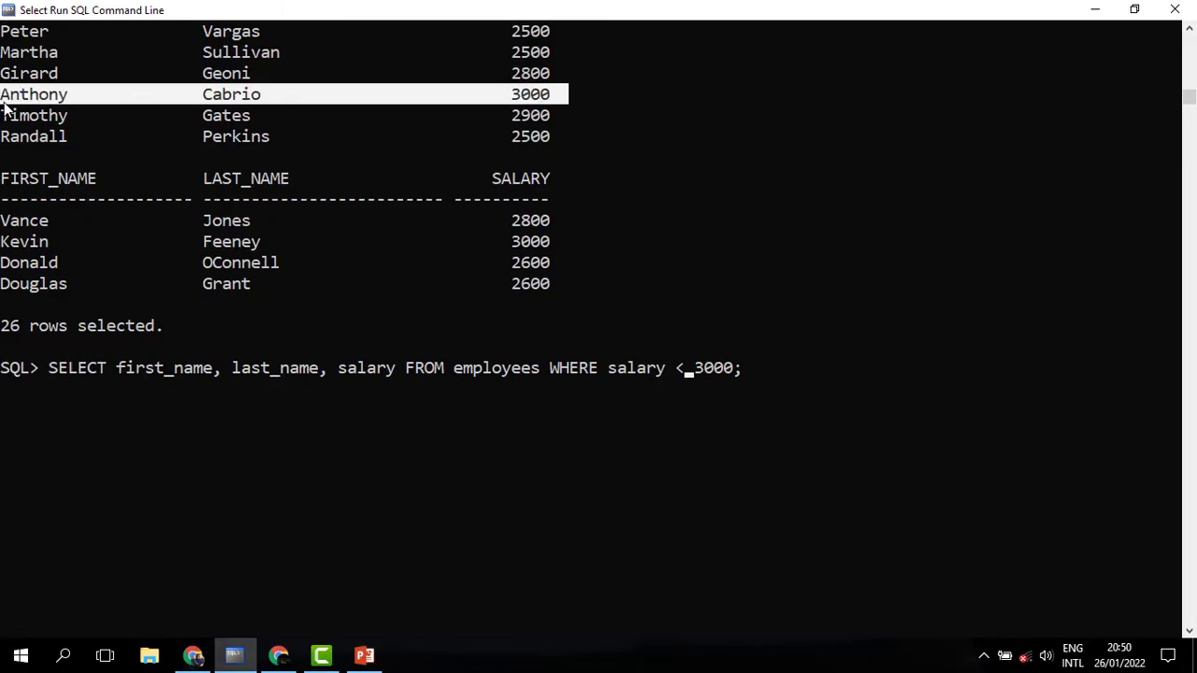
pyautogui.rightClick(646, 413)
pyautogui.press('Return')
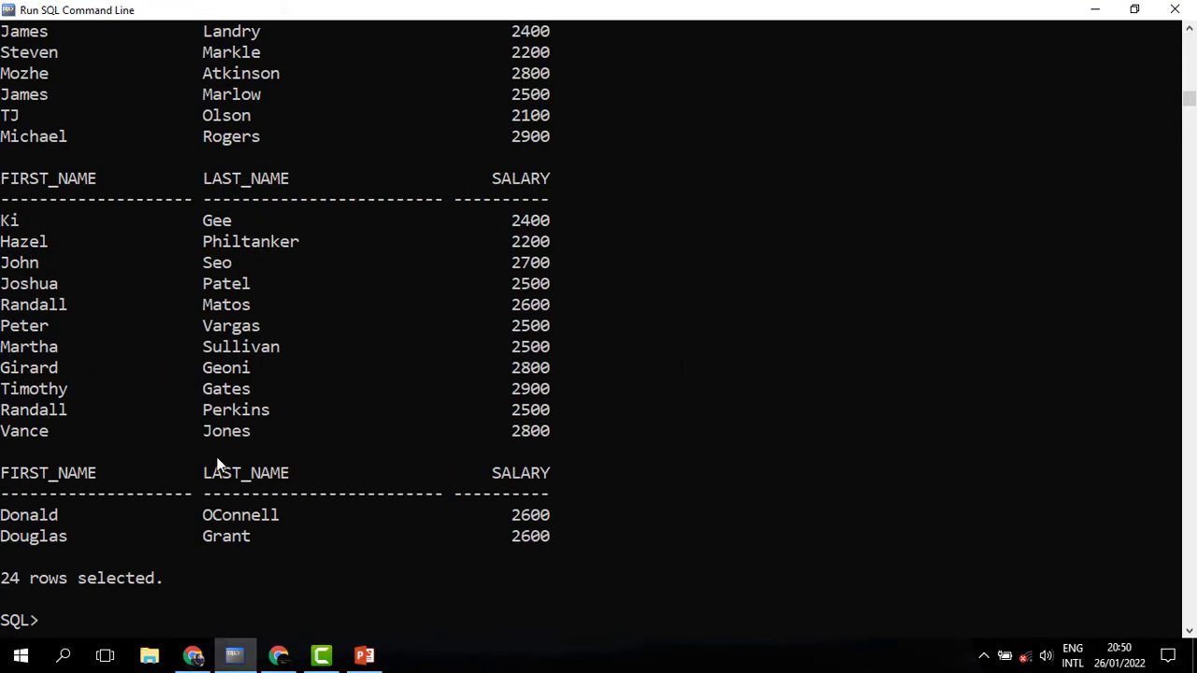
# Review the rows returned for salary < 3000 from the query line down to the last record.
pyautogui.scroll(-2, 399, 489)
pyautogui.scroll(3, 401, 493)
pyautogui.scroll(5, 398, 493)
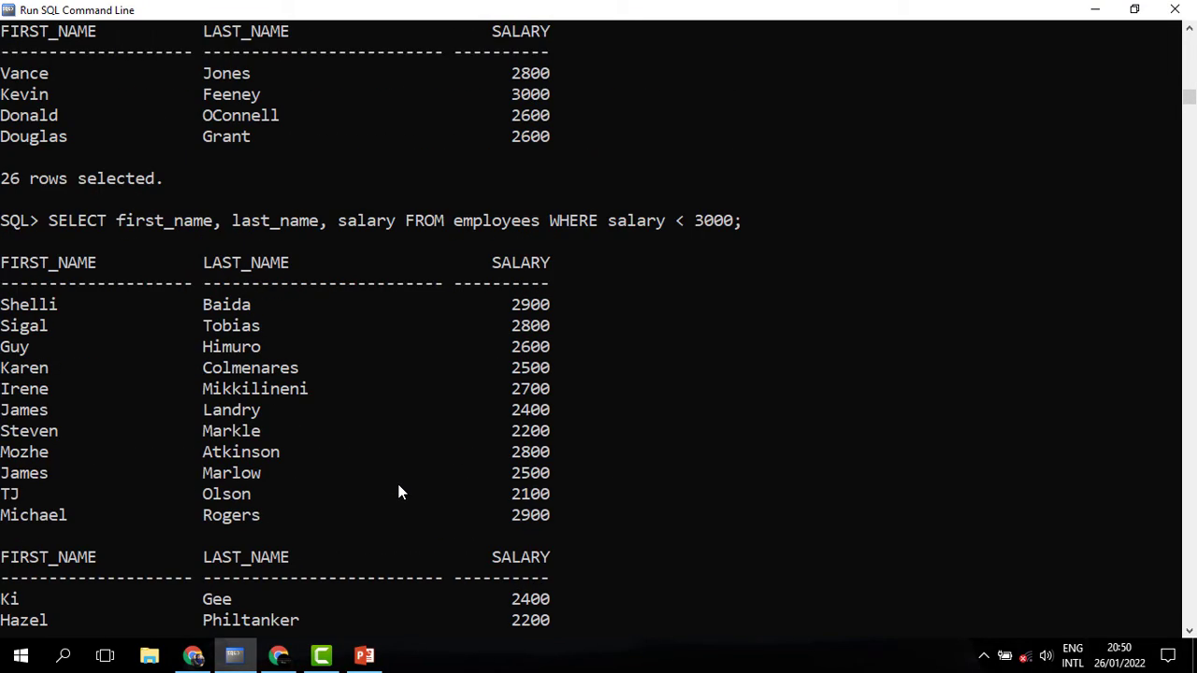
pyautogui.scroll(-2, 399, 493)
pyautogui.scroll(-9, 399, 493)
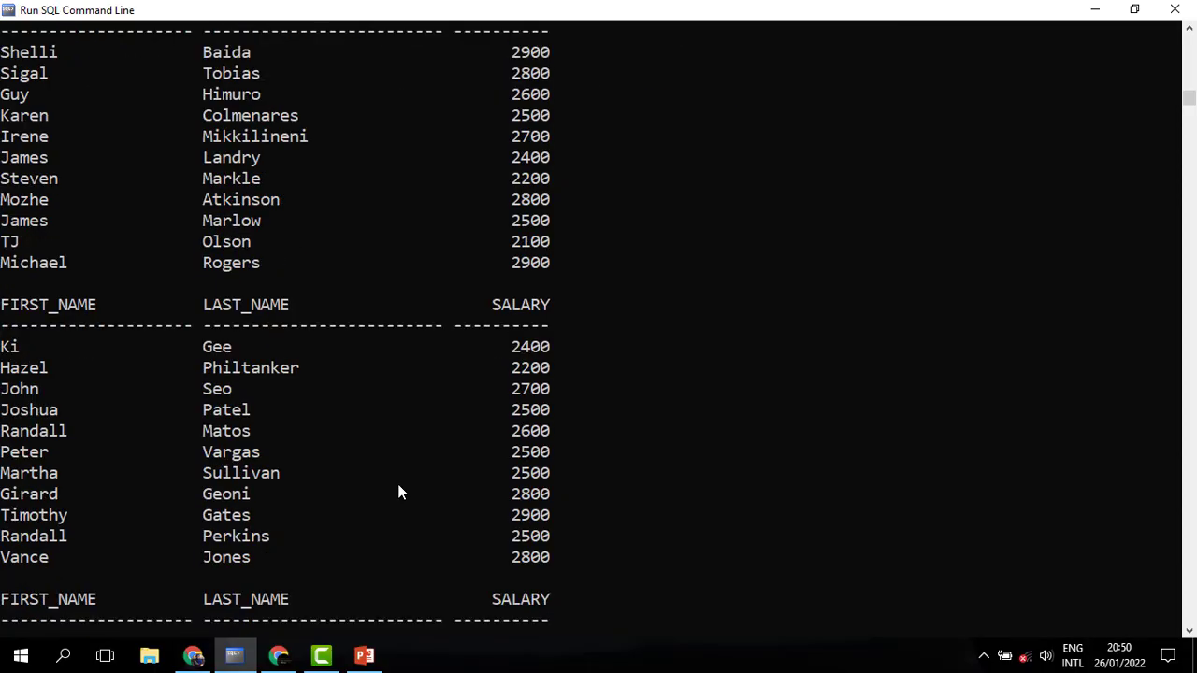
pyautogui.scroll(-2, 399, 493)
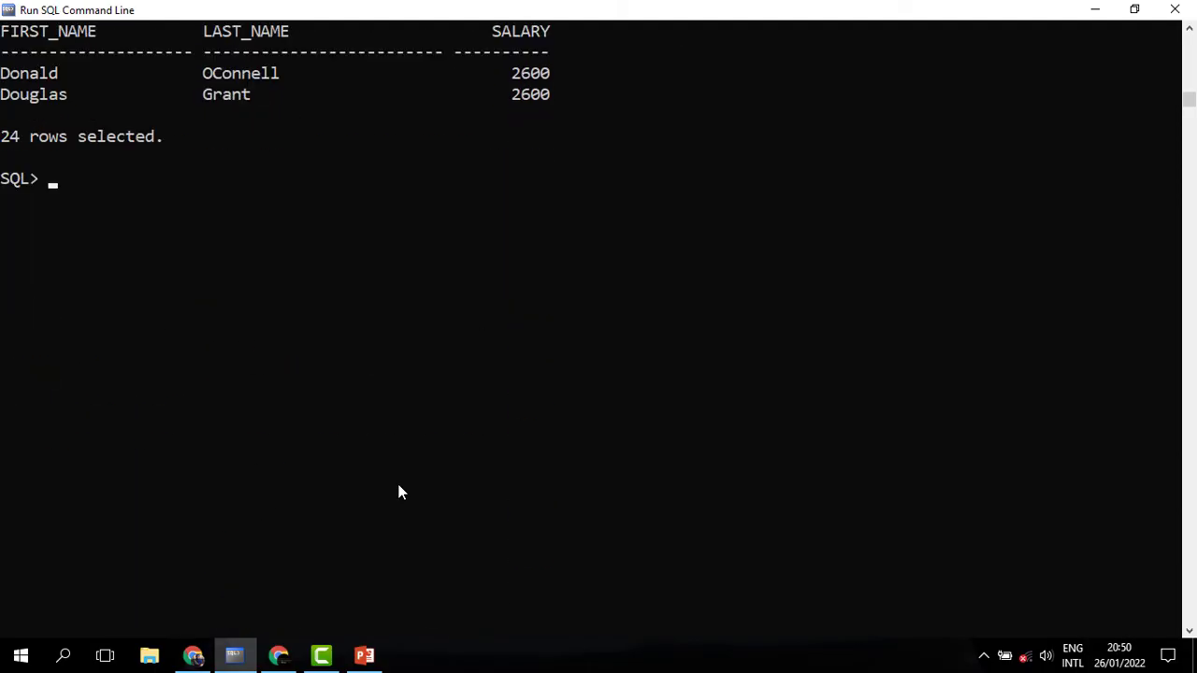
# Reuse the salary < 3000 query, add ORDER BY 3 DESC, highlight the salary column it refers to, and run the query.
pyautogui.press('Up')
pyautogui.press('Left')
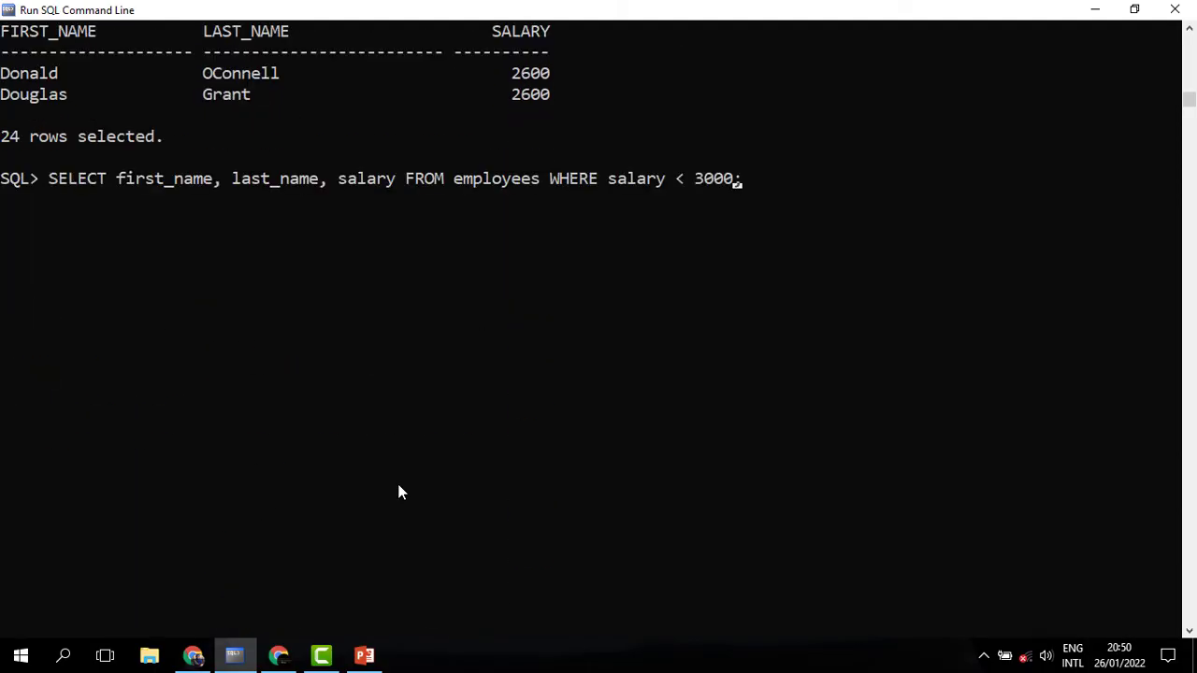
pyautogui.write('ORDER BY 3')
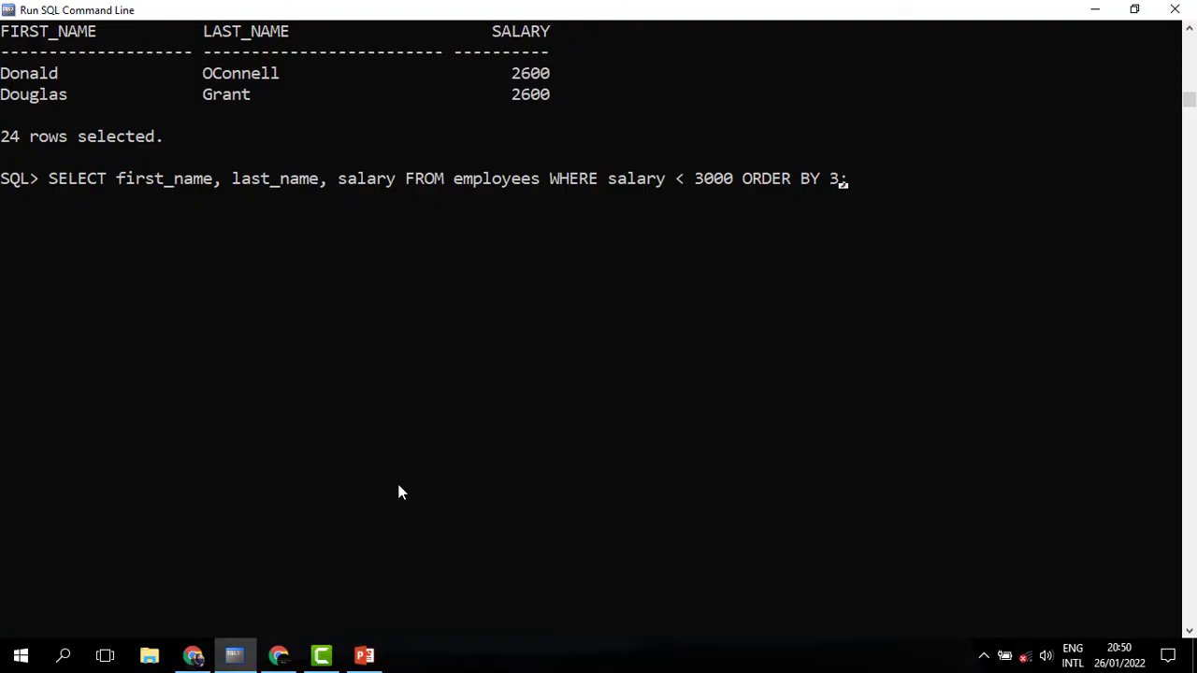
pyautogui.moveTo(380, 184); pyautogui.dragTo(337, 184)
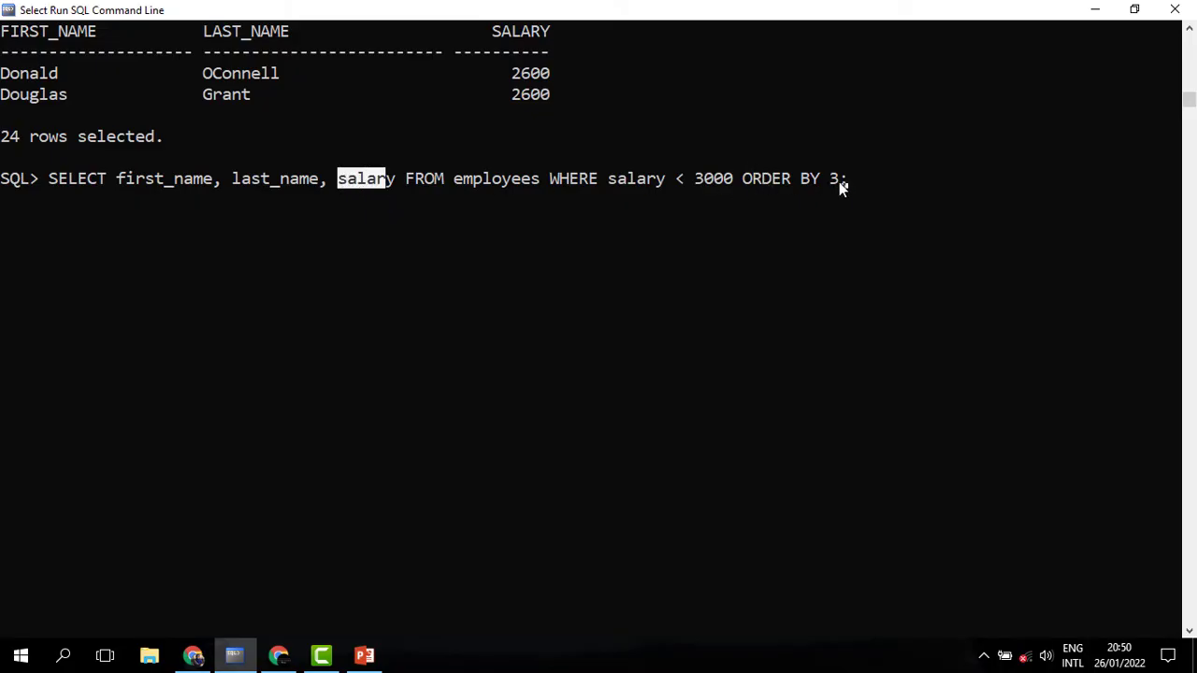
pyautogui.rightClick(839, 182)
pyautogui.write('DESC')
pyautogui.press('BackSpace')
pyautogui.write('C')
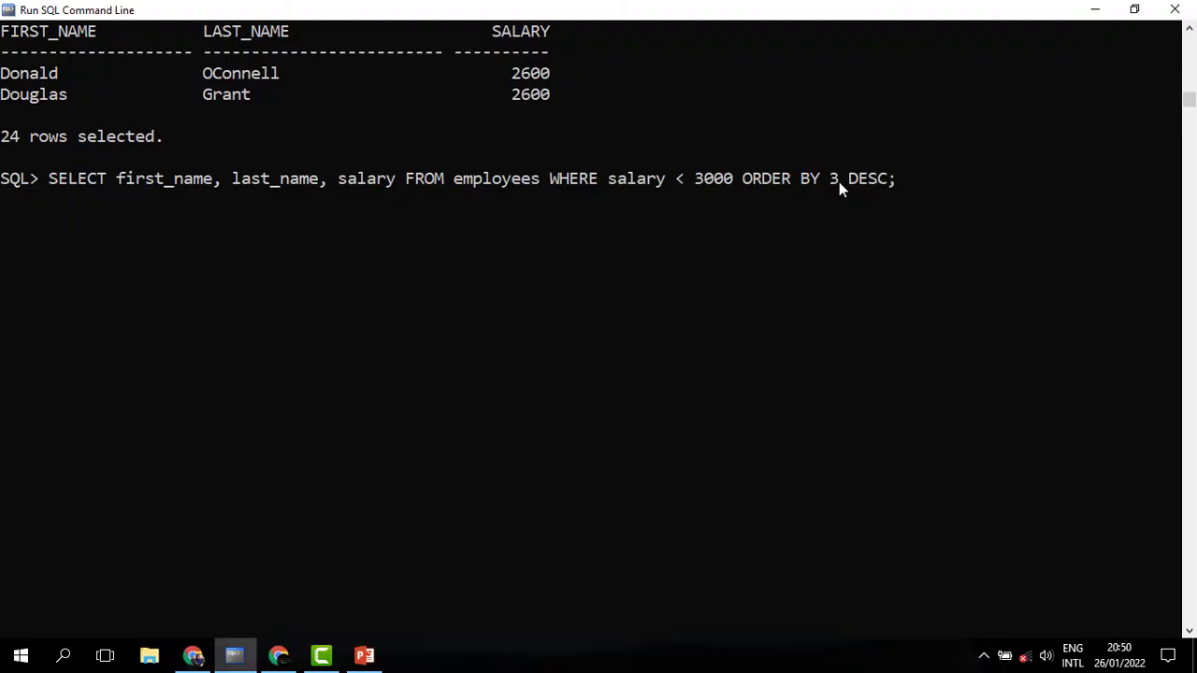
pyautogui.press('Return')
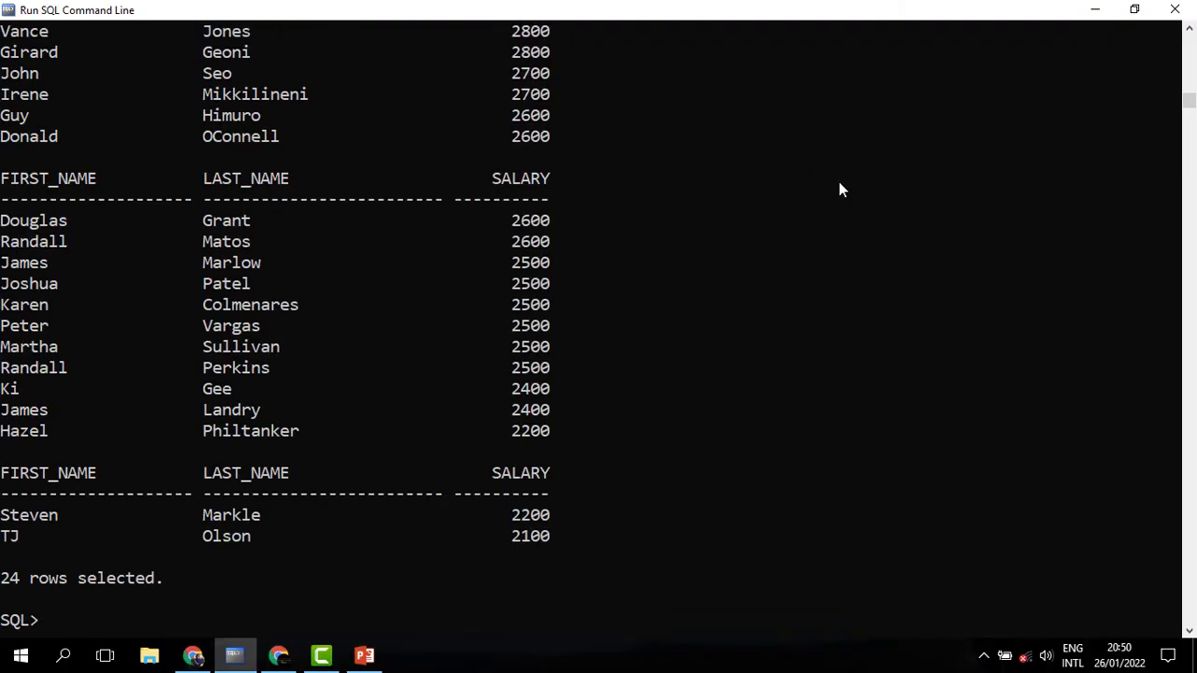
# Check the descending salary order of the returned rows from the first record to the last.
pyautogui.scroll(5, 839, 181)
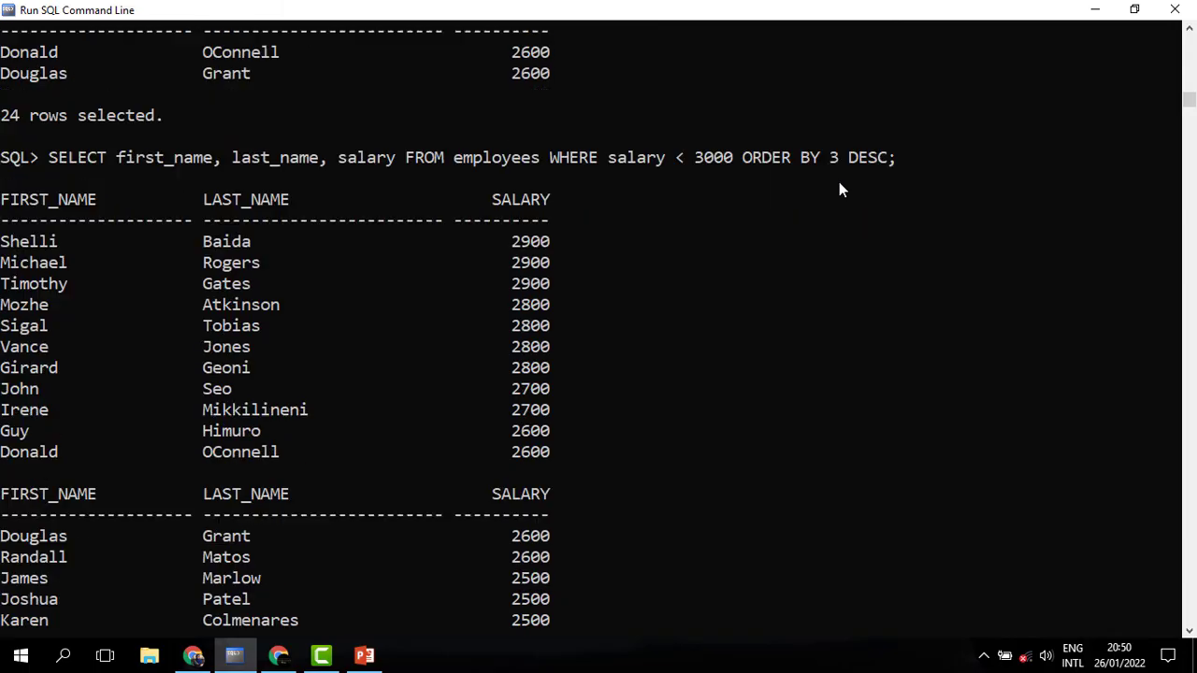
pyautogui.scroll(-1, 839, 190)
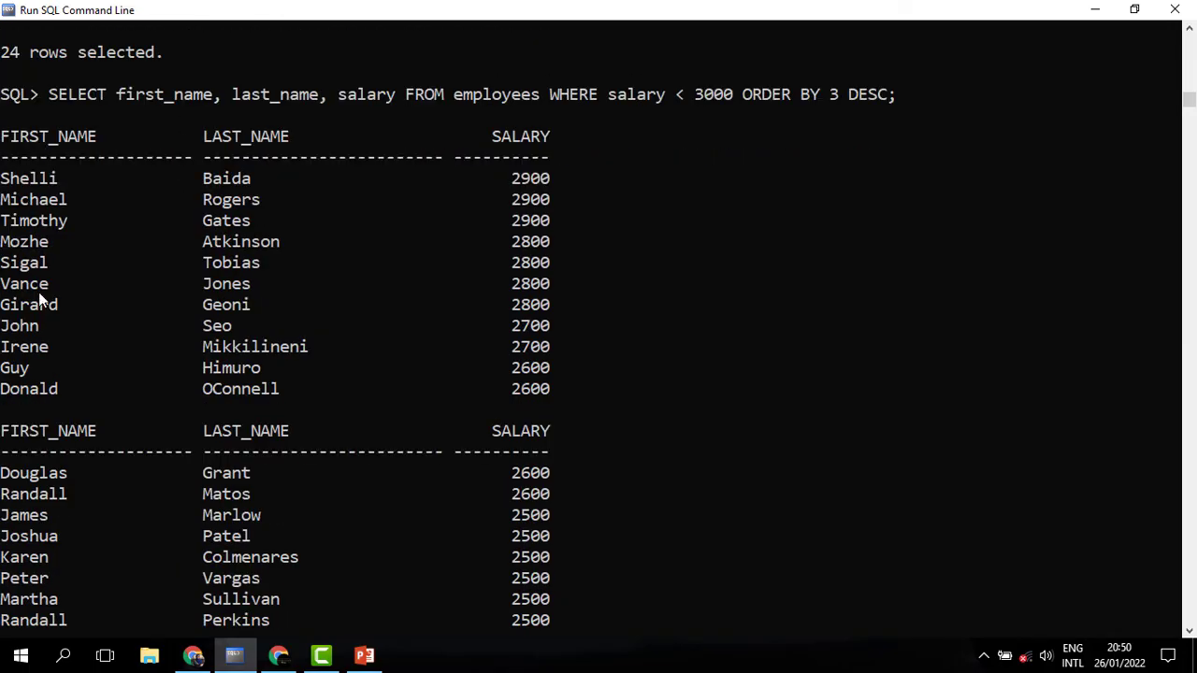
pyautogui.scroll(-1, 549, 412)
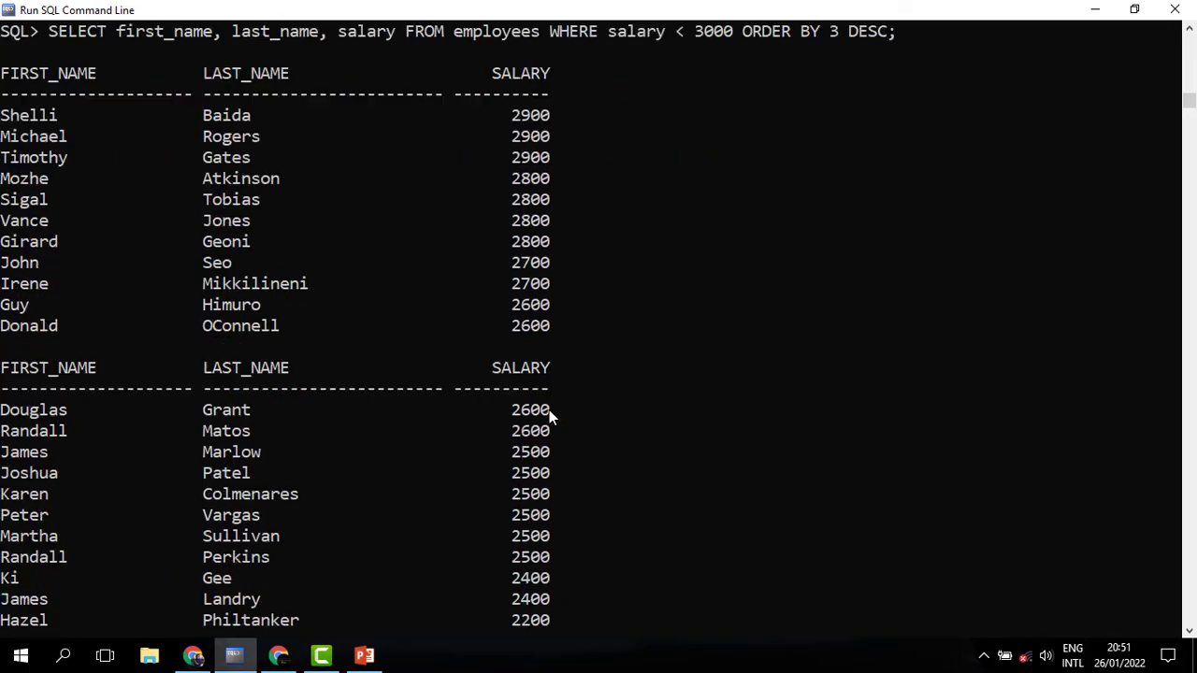
pyautogui.scroll(-1, 549, 412)
pyautogui.scroll(-2, 549, 412)
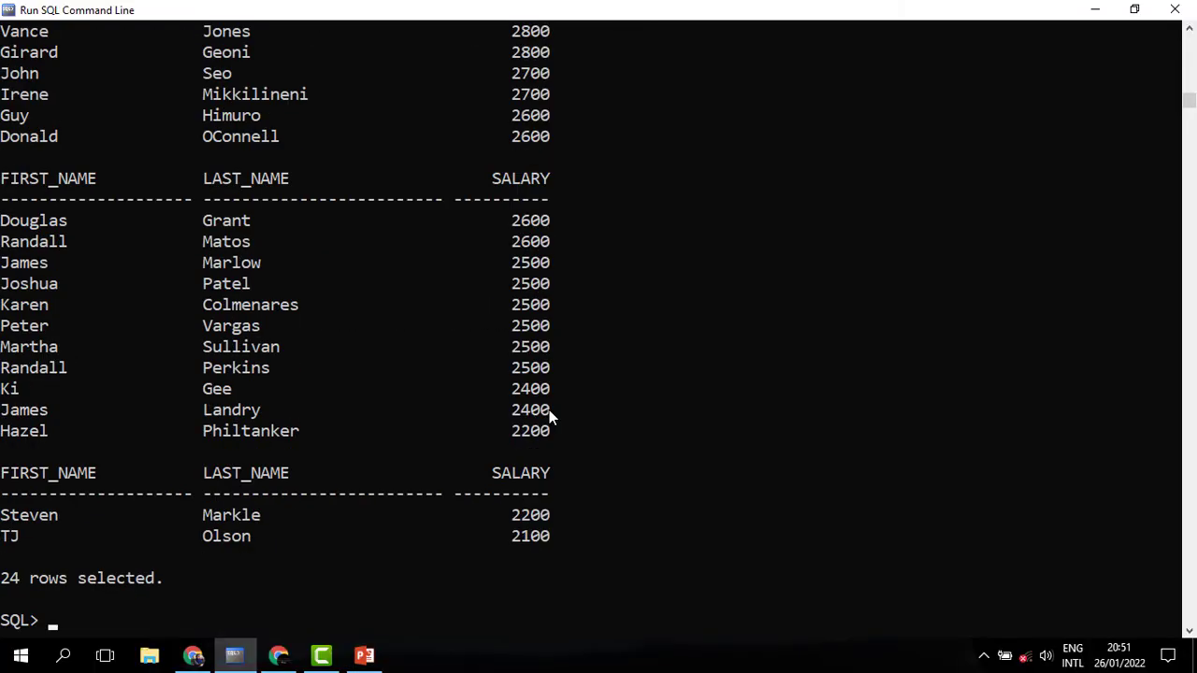
pyautogui.scroll(-5, 549, 410)
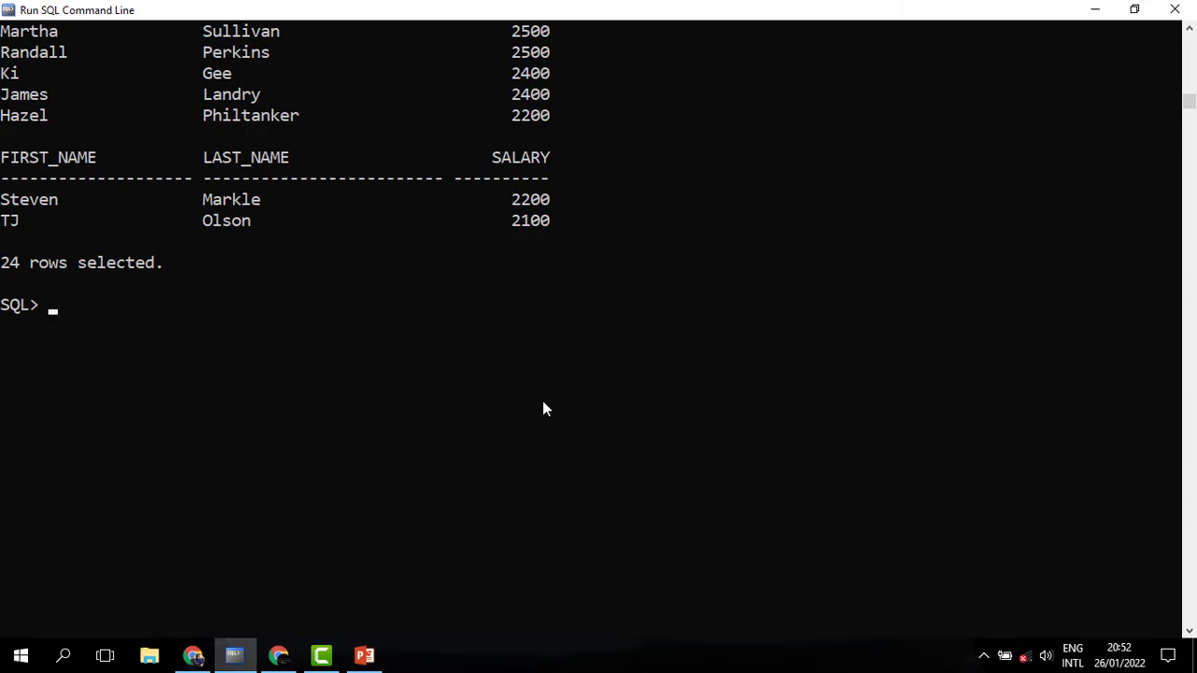
# Write a query selecting first_name, last_name and salary FROM employees WHERE salary = ANY (10000, 9000, 13000);.
pyautogui.write('SELECT first_name, last_name, salary FROM employees WHERE salary < 3000;')
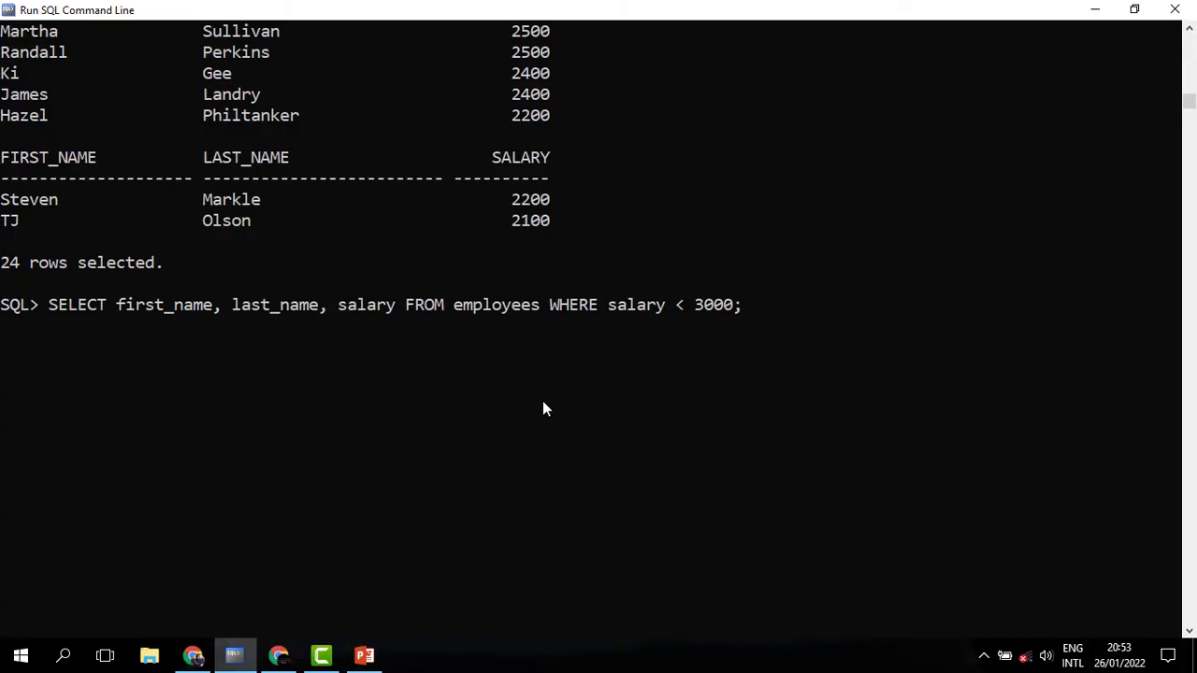
pyautogui.press('Left')
pyautogui.press('BackSpace')
pyautogui.press('BackSpace')
pyautogui.press('BackSpace')
pyautogui.press('BackSpace')
pyautogui.press('BackSpace')
pyautogui.press('BackSpace')
pyautogui.write('= ANY (10000, 9000, 13000)')
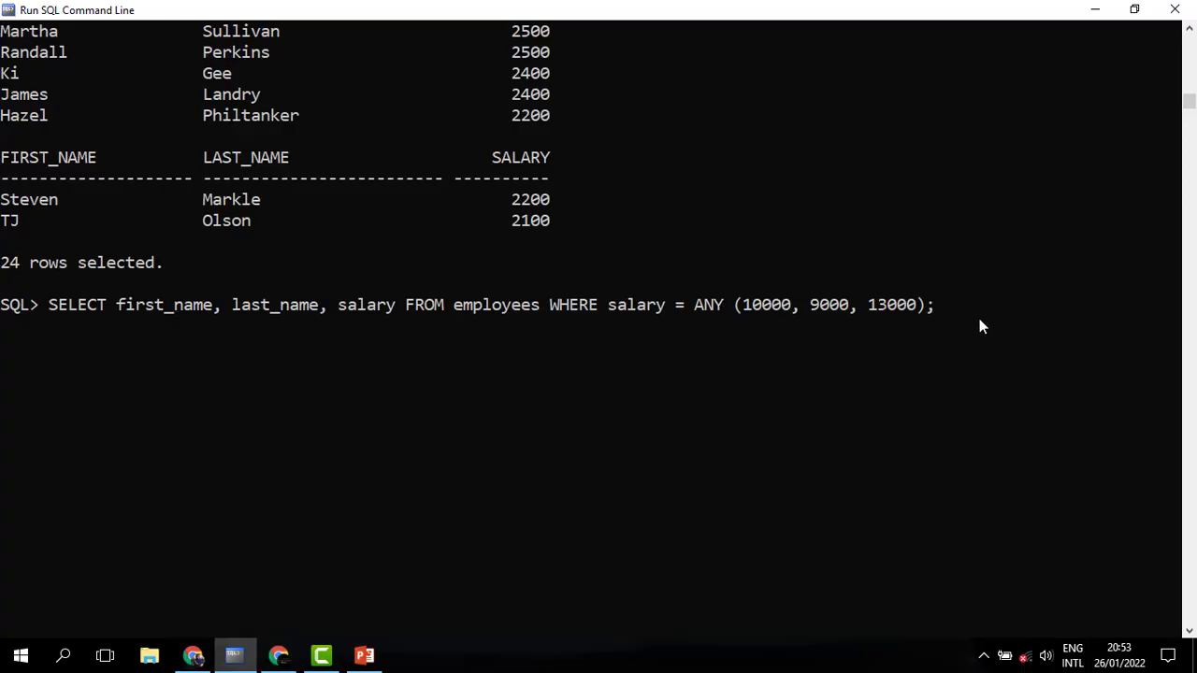
# Highlight the salary column, the = ANY operator and the value list in the condition, and run the query.
pyautogui.click(794, 306)
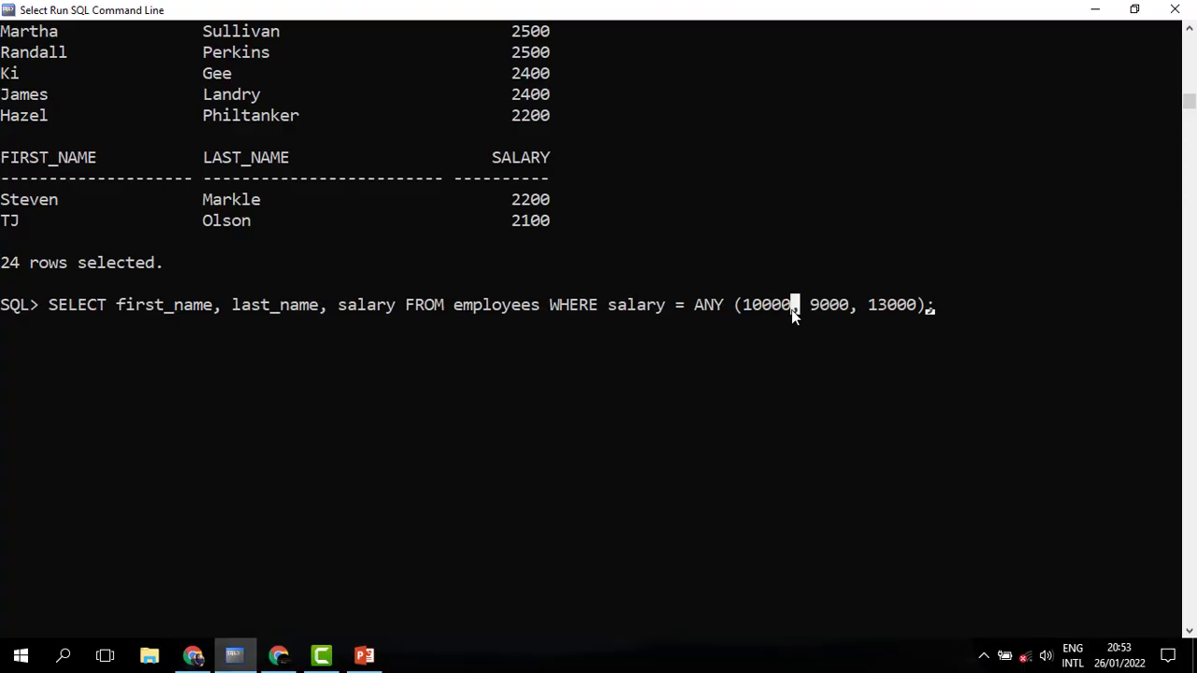
pyautogui.click(853, 309)
pyautogui.moveTo(617, 309); pyautogui.dragTo(665, 309)
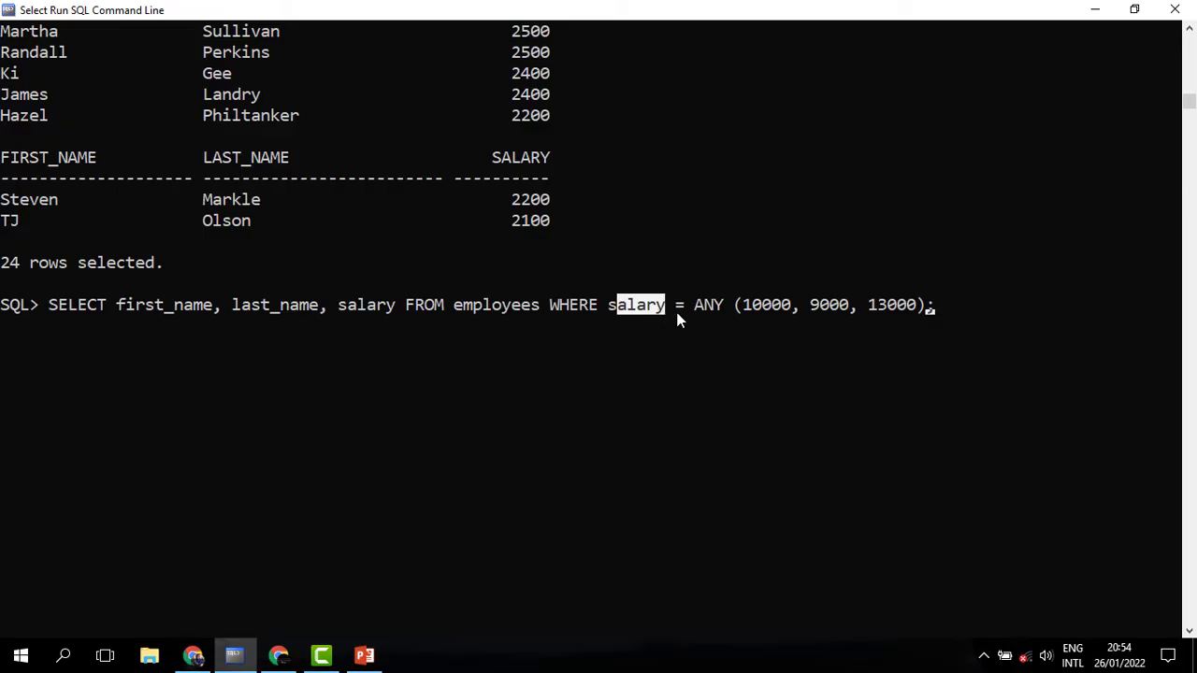
pyautogui.click(680, 307)
pyautogui.click(715, 311)
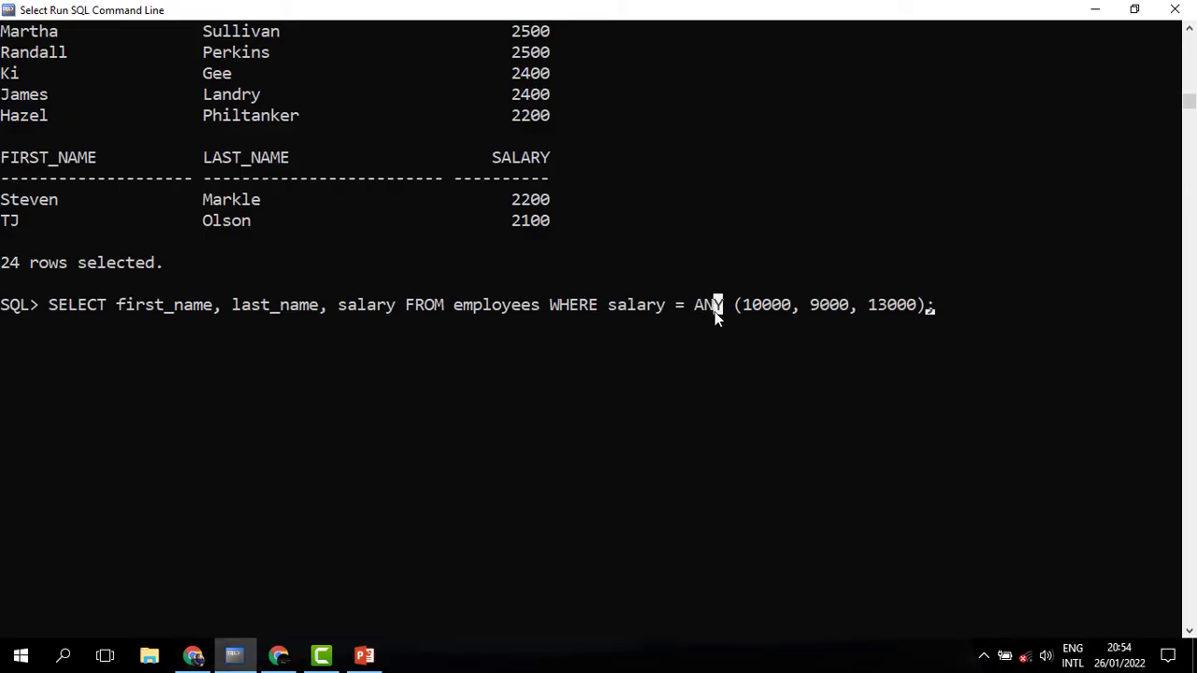
pyautogui.moveTo(739, 309); pyautogui.dragTo(927, 317)
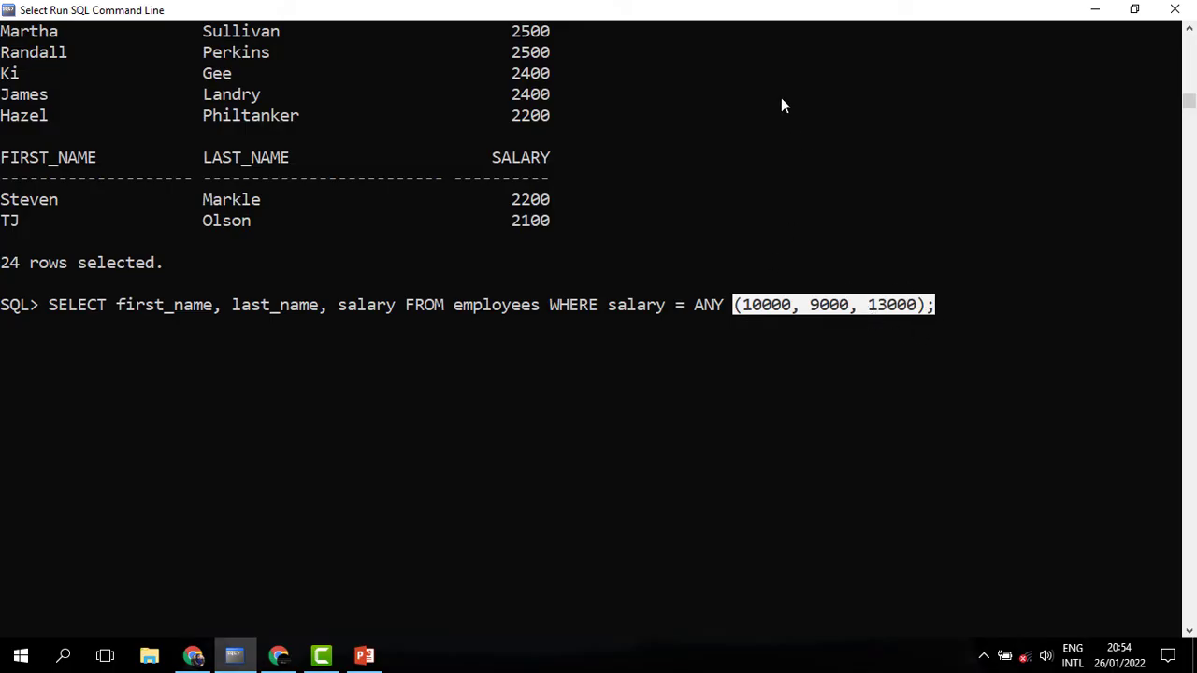
pyautogui.press('Return')
pyautogui.press('Return')
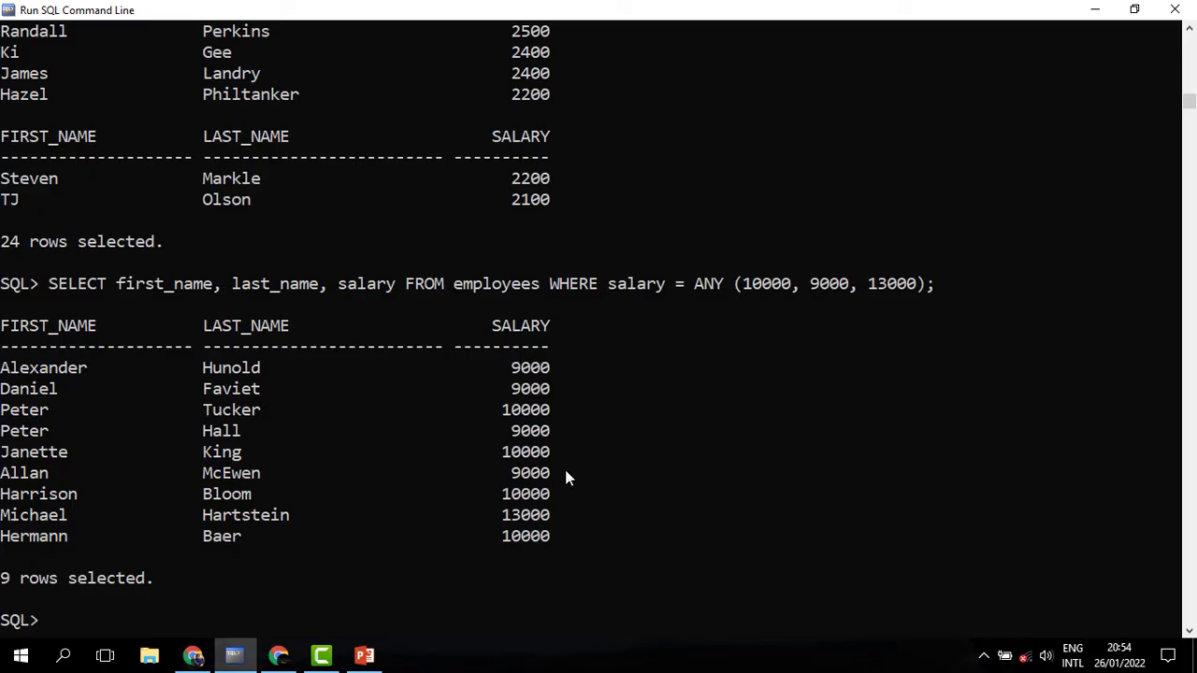
# Compare the returned salaries 9000, 10000 and 13000 with the values listed in the ANY condition.
pyautogui.moveTo(514, 476); pyautogui.dragTo(558, 479)
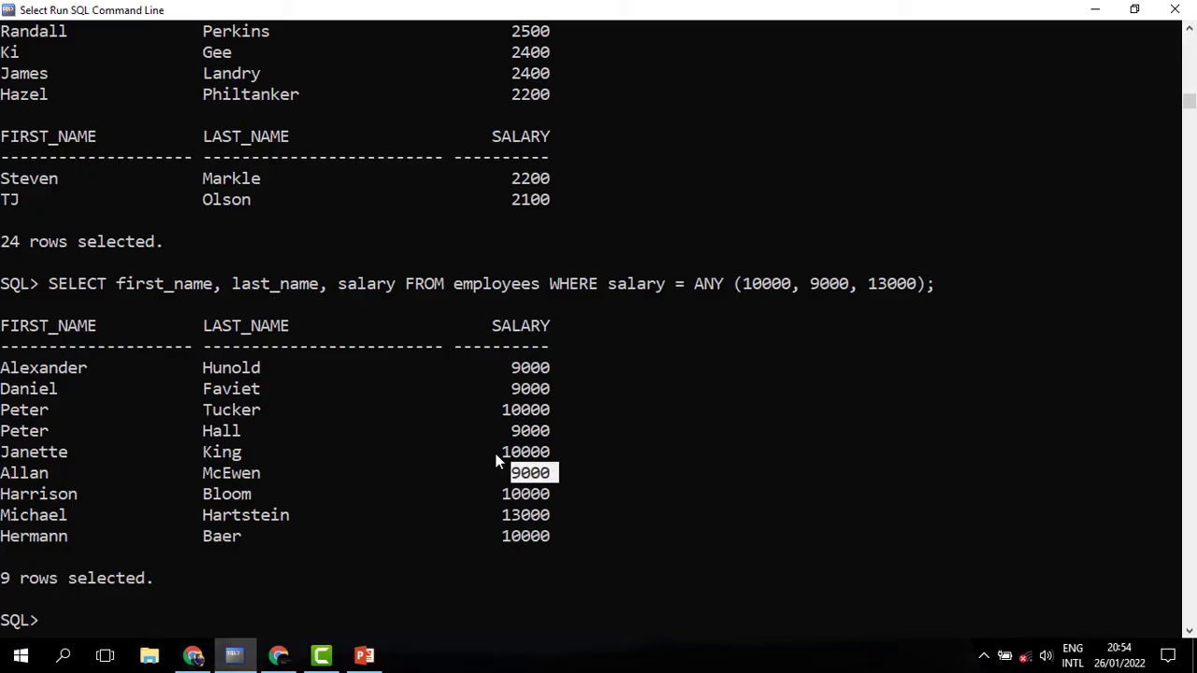
pyautogui.moveTo(494, 453); pyautogui.dragTo(552, 452)
pyautogui.moveTo(498, 516); pyautogui.dragTo(578, 515)
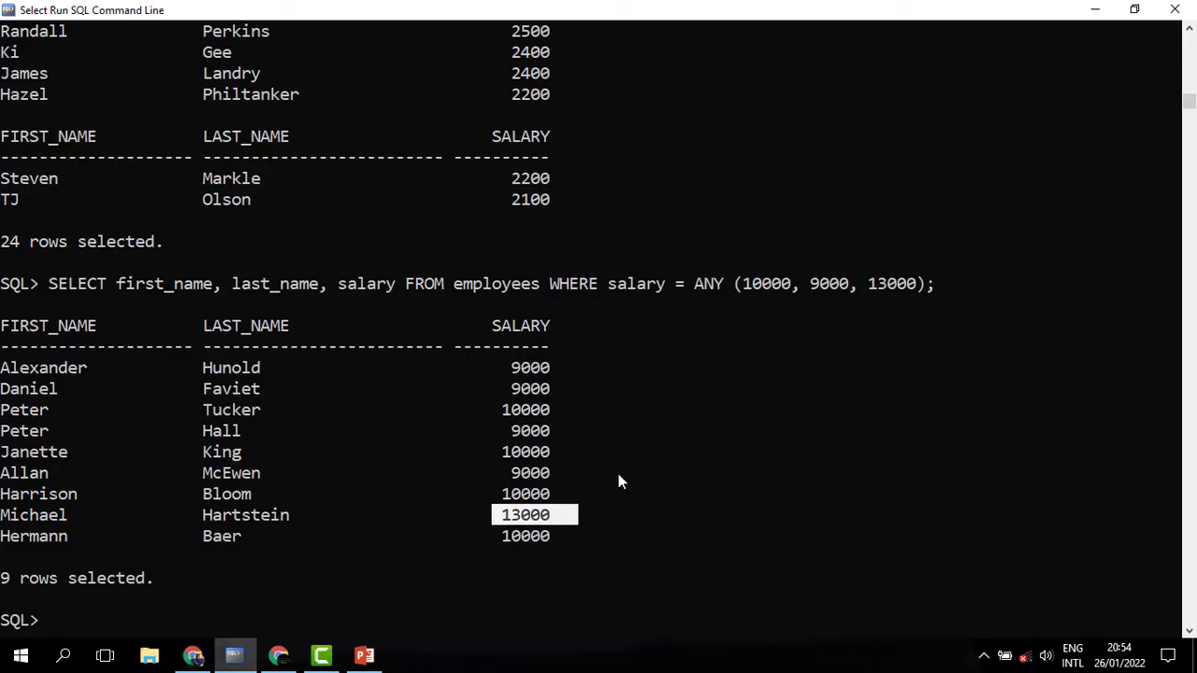
pyautogui.click(883, 284)
pyautogui.click(756, 283)
pyautogui.click(839, 284)
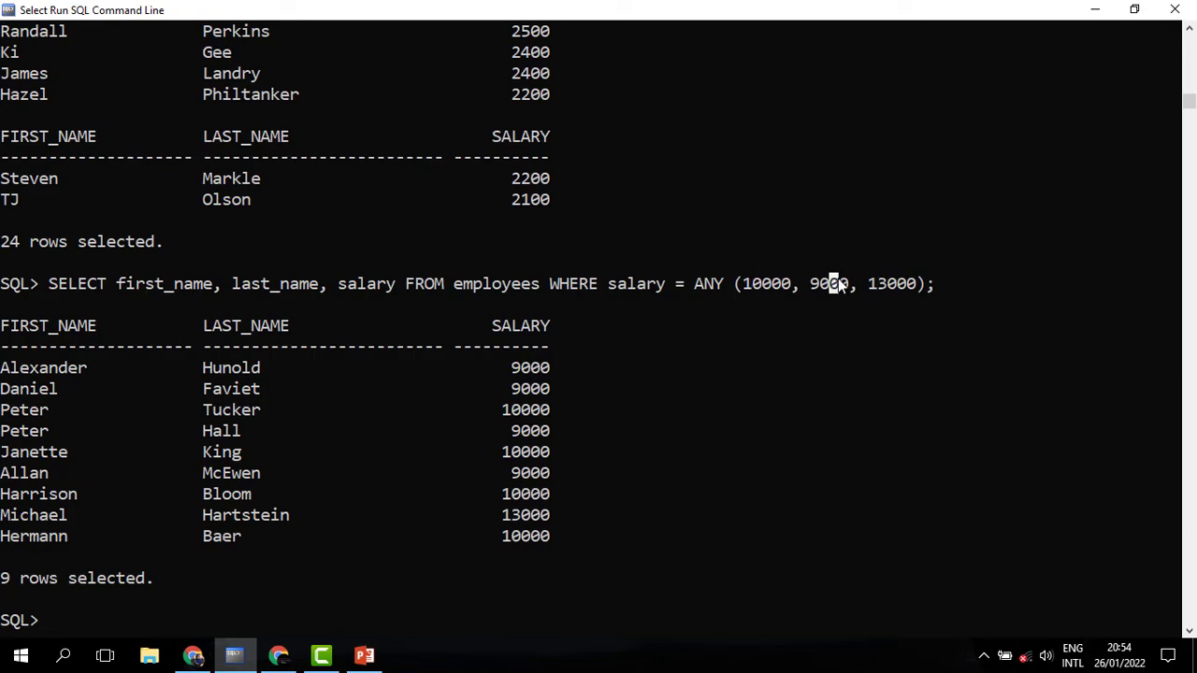
# Trace how the salary column in the executed query is compared with each value in the ANY list, highlighting the column and list.
pyautogui.moveTo(660, 285); pyautogui.dragTo(609, 285)
pyautogui.click(758, 284)
pyautogui.click(832, 284)
pyautogui.click(891, 283)
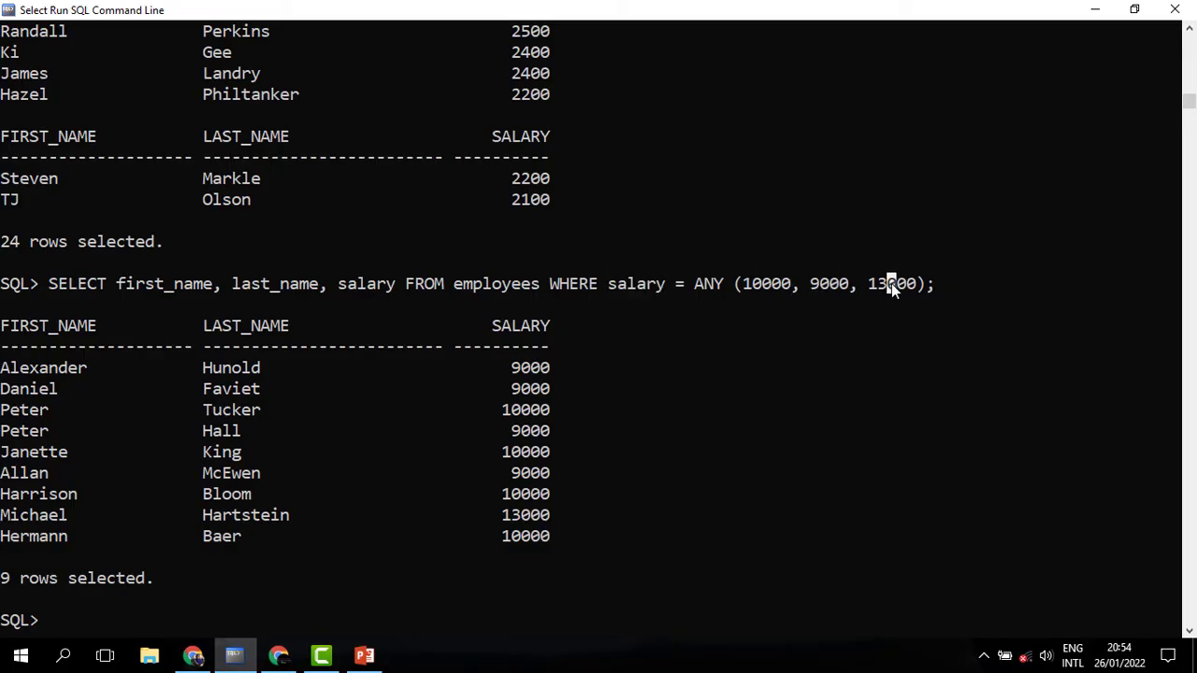
pyautogui.click(767, 283)
pyautogui.moveTo(651, 284); pyautogui.dragTo(609, 285)
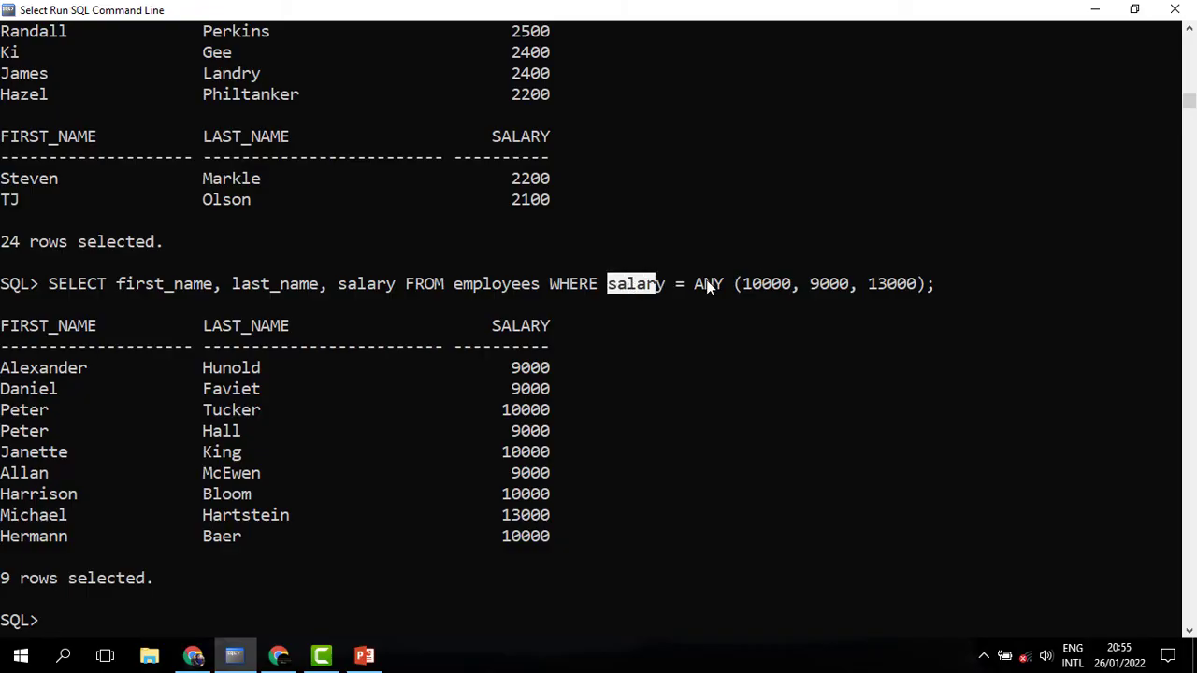
pyautogui.click(768, 283)
pyautogui.click(815, 284)
pyautogui.click(881, 265)
pyautogui.click(882, 284)
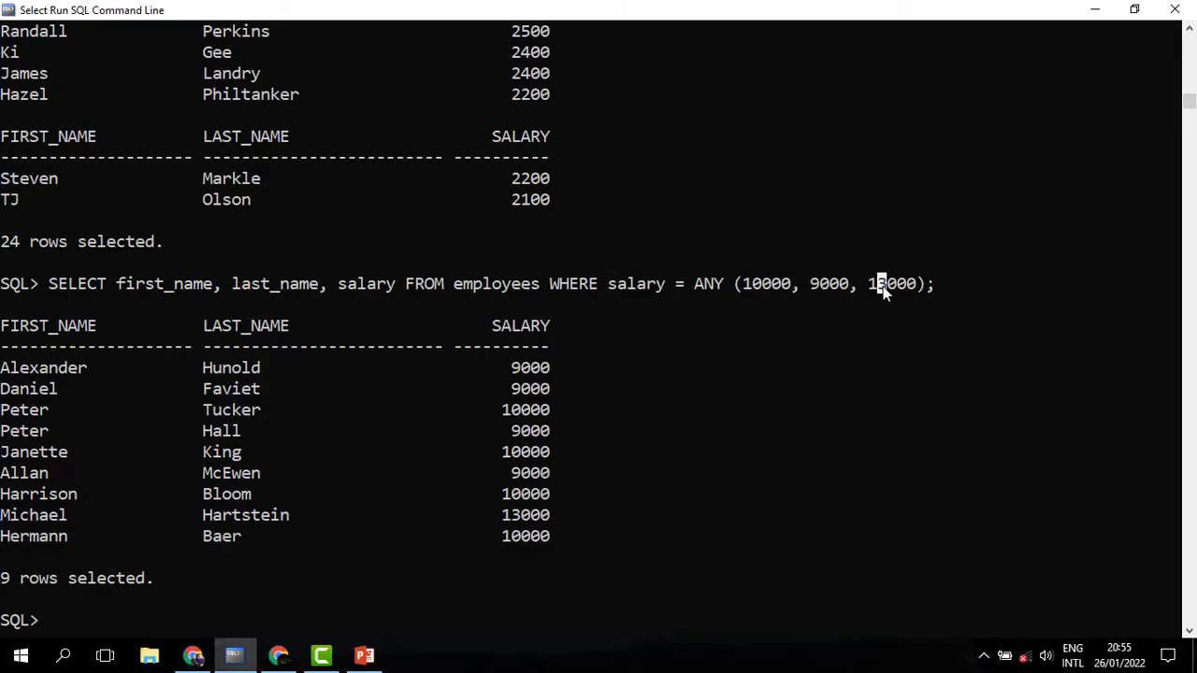
pyautogui.scroll(-3, 883, 286)
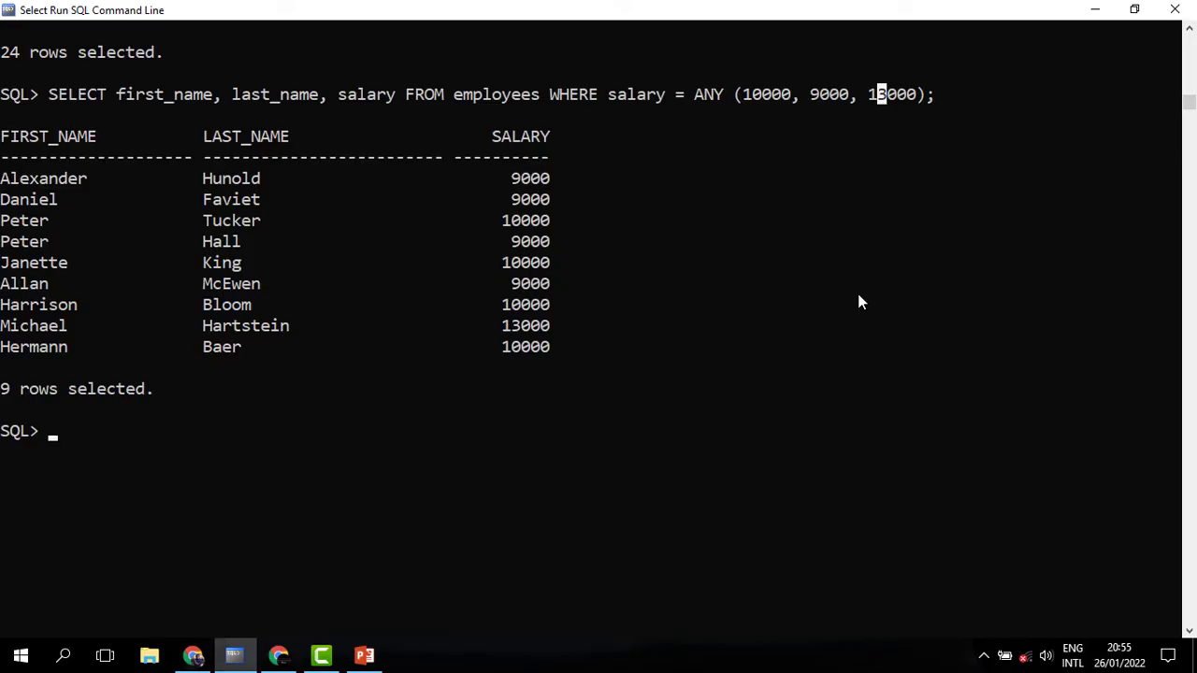
pyautogui.hotkey('shift', 'Right')
pyautogui.hotkey('shift', 'Right')
pyautogui.doubleClick(627, 94)
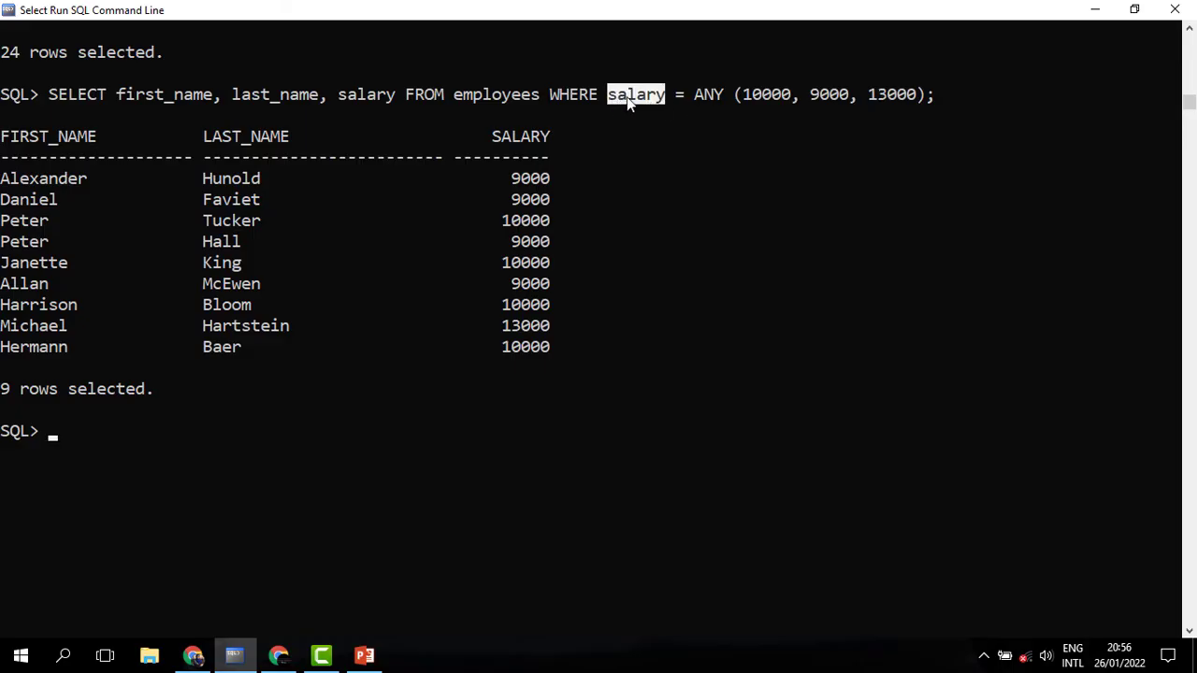
pyautogui.moveTo(742, 95); pyautogui.dragTo(918, 96)
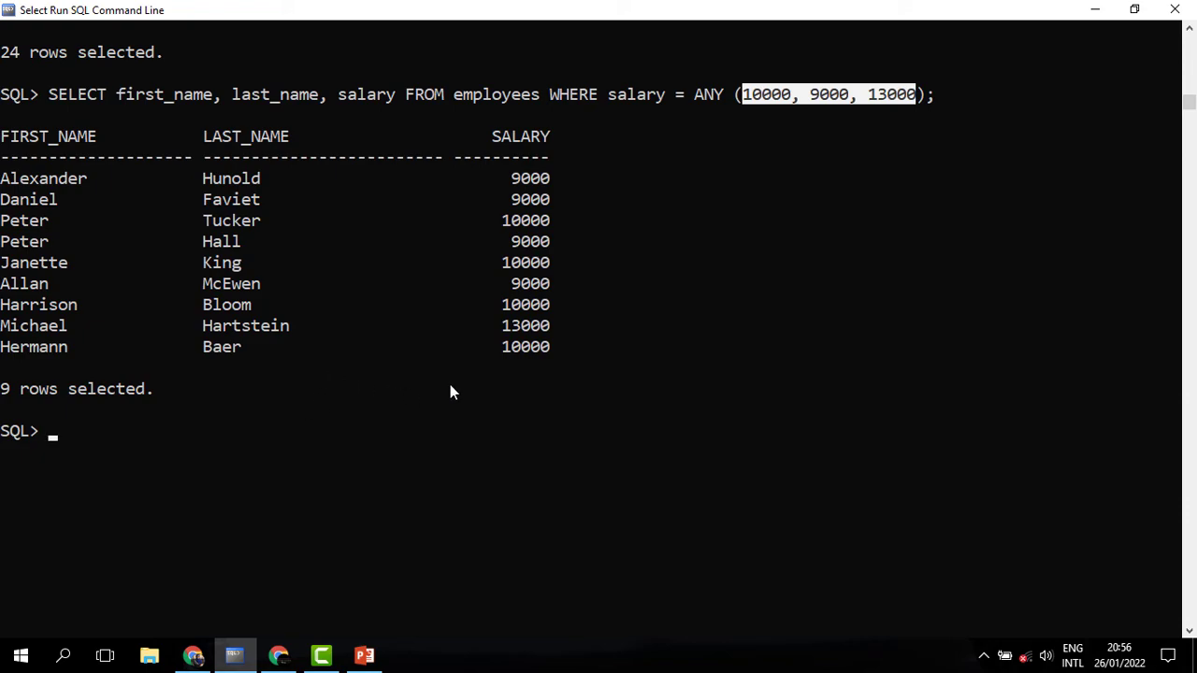
# Recall the ANY query and change its comparison operator to > before ANY (10000, 9000, 13000).
pyautogui.press('Up')
pyautogui.press('Left')
pyautogui.press('Left')
pyautogui.press('Left')
pyautogui.press('Left')
pyautogui.press('Left')
pyautogui.press('Left')
pyautogui.press('Left')
pyautogui.press('Left')
pyautogui.press('Left')
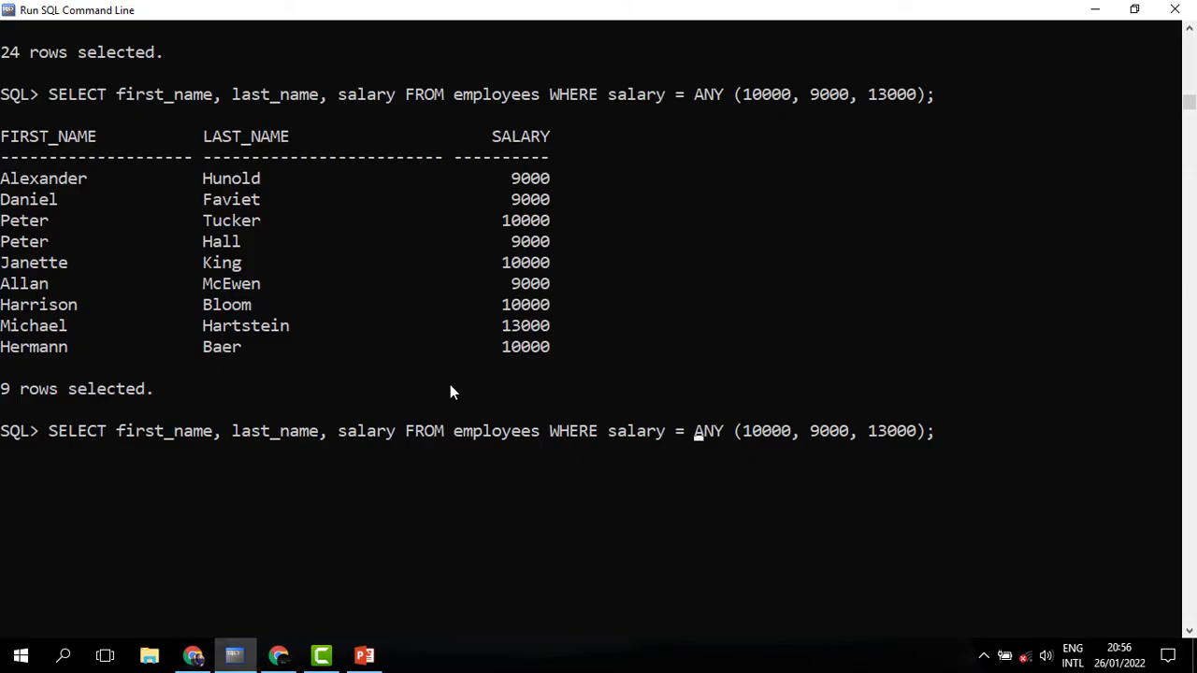
pyautogui.press('BackSpace')
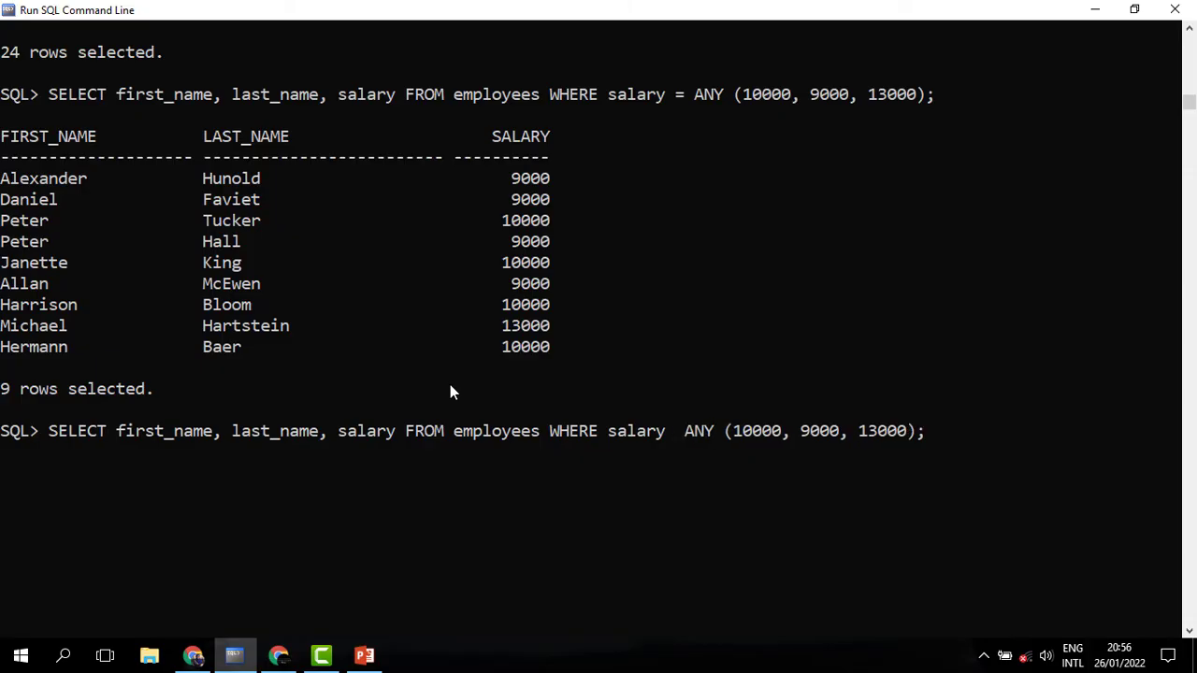
pyautogui.write('>')
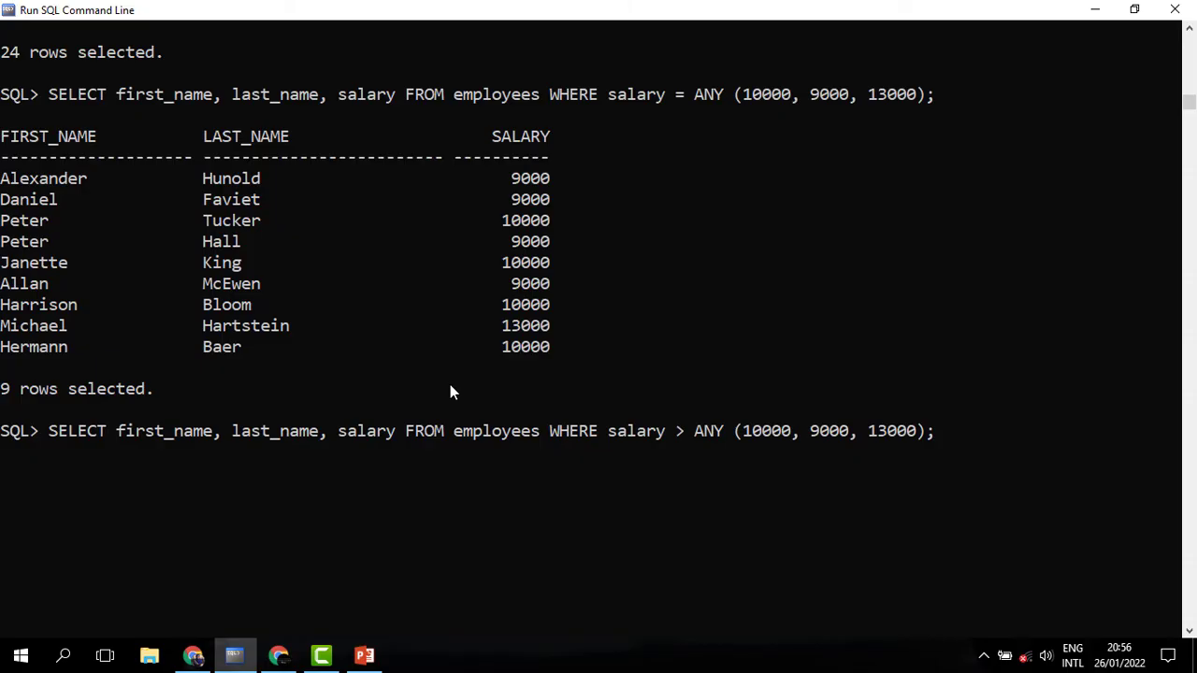
# Replace ANY with ALL in the recalled query and highlight the value list (10000, 9000, 13000).
pyautogui.scroll(-1, 706, 421)
pyautogui.scroll(-4, 706, 421)
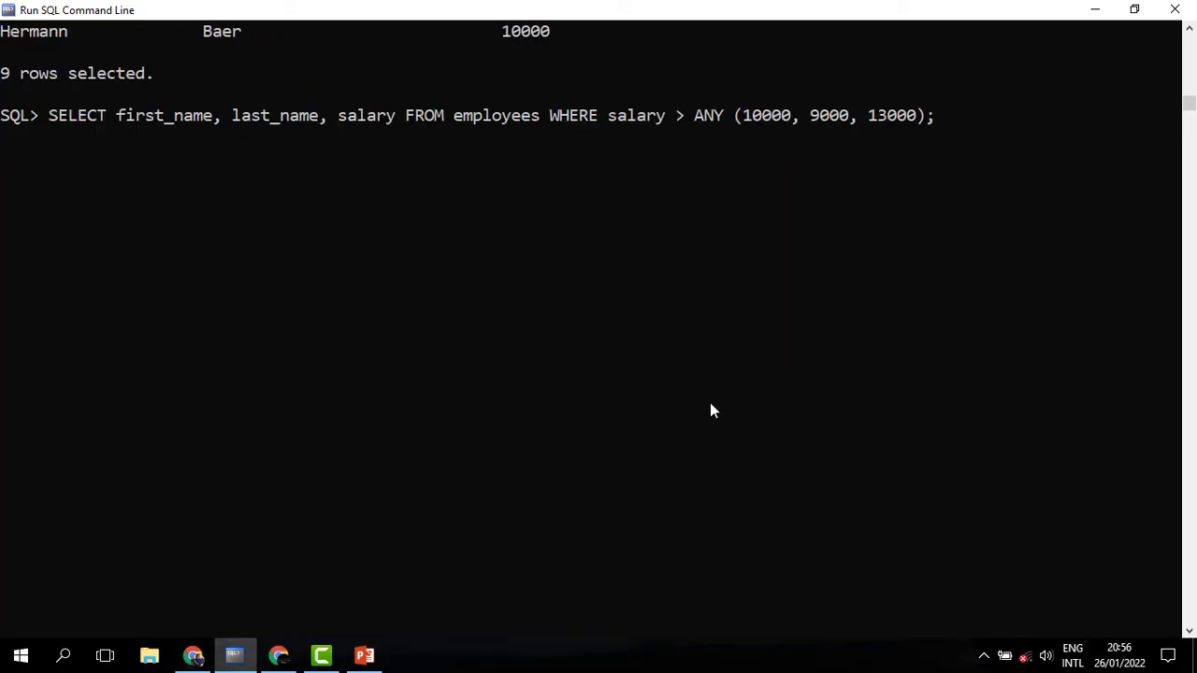
pyautogui.press('Right')
pyautogui.press('Right')
pyautogui.press('Right')
pyautogui.press('Right')
pyautogui.press('BackSpace')
pyautogui.press('BackSpace')
pyautogui.write('LL')
pyautogui.moveTo(741, 119); pyautogui.dragTo(798, 118)
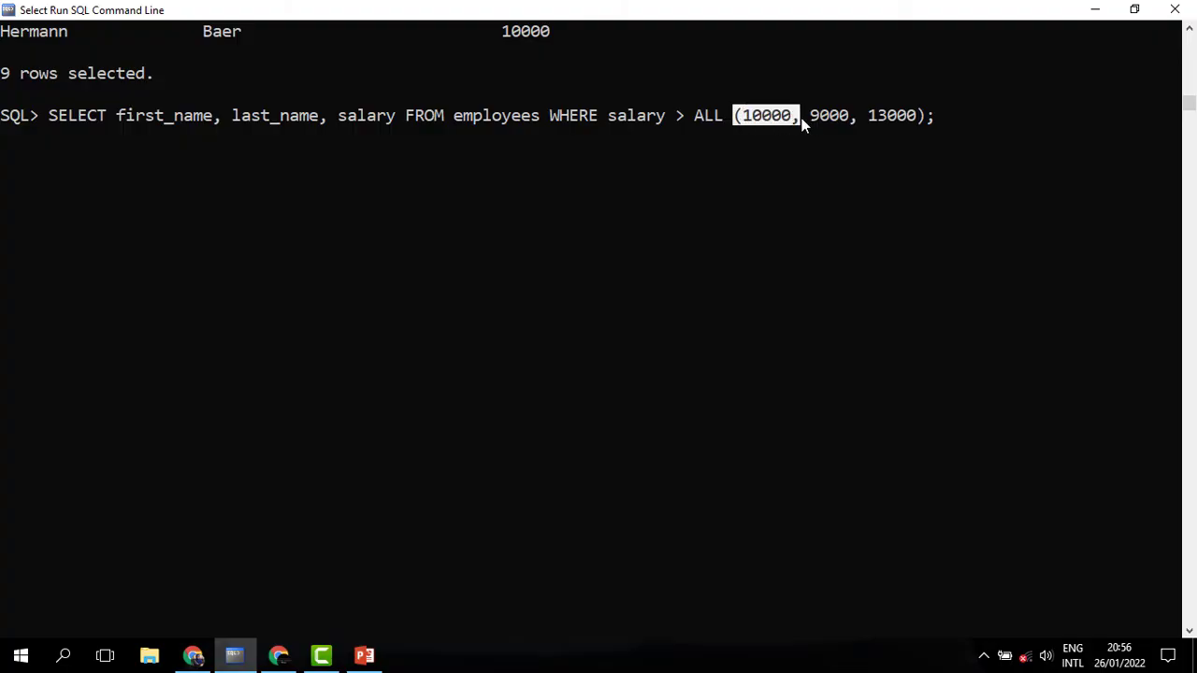
pyautogui.moveTo(892, 115); pyautogui.dragTo(912, 116)
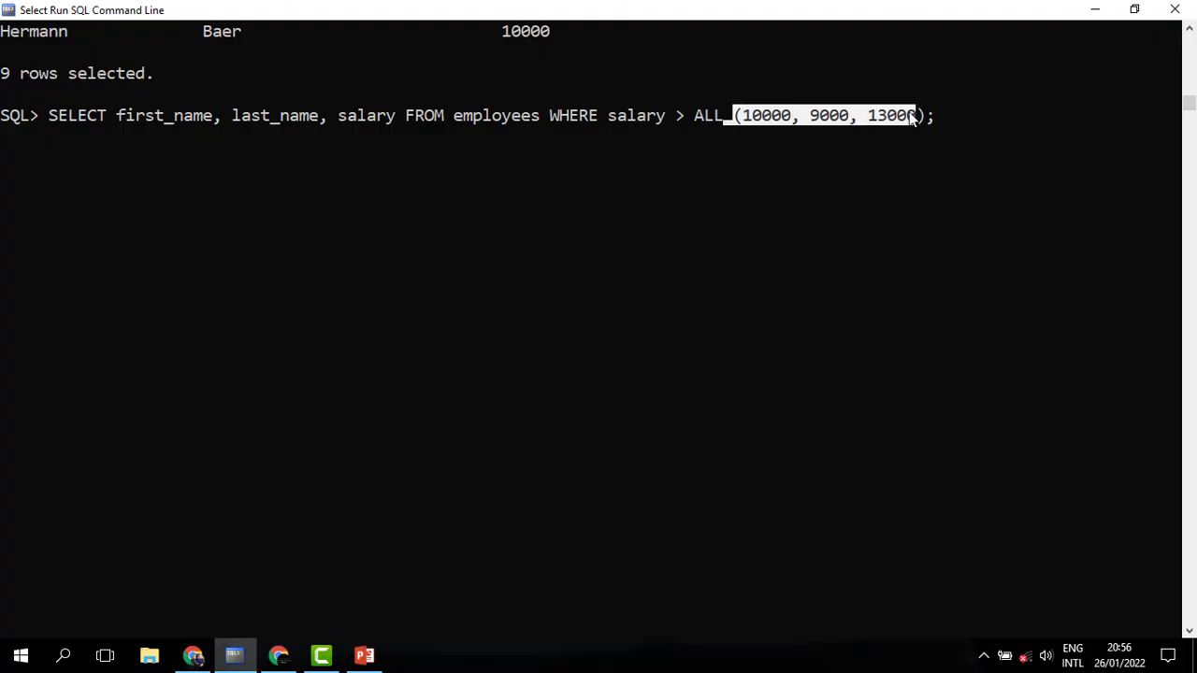
# Run the salary > ALL (10000, 9000, 13000) query and compare the returned salaries with each listed value.
pyautogui.rightClick(912, 116)
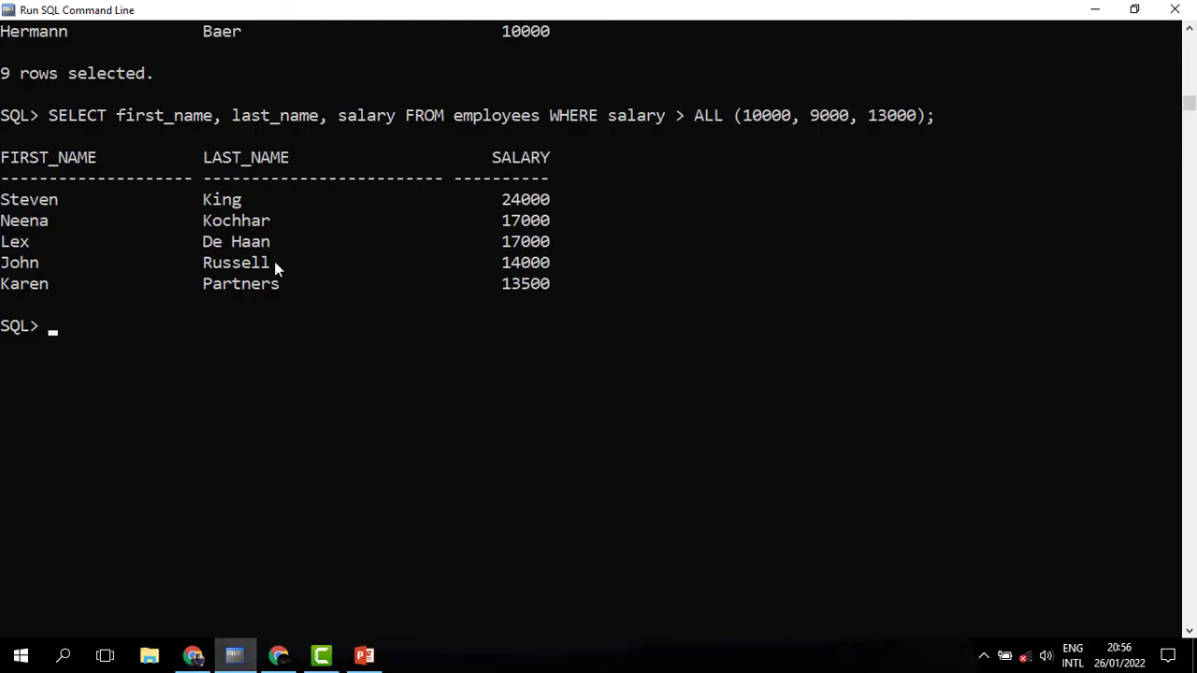
pyautogui.moveTo(917, 116); pyautogui.dragTo(744, 116)
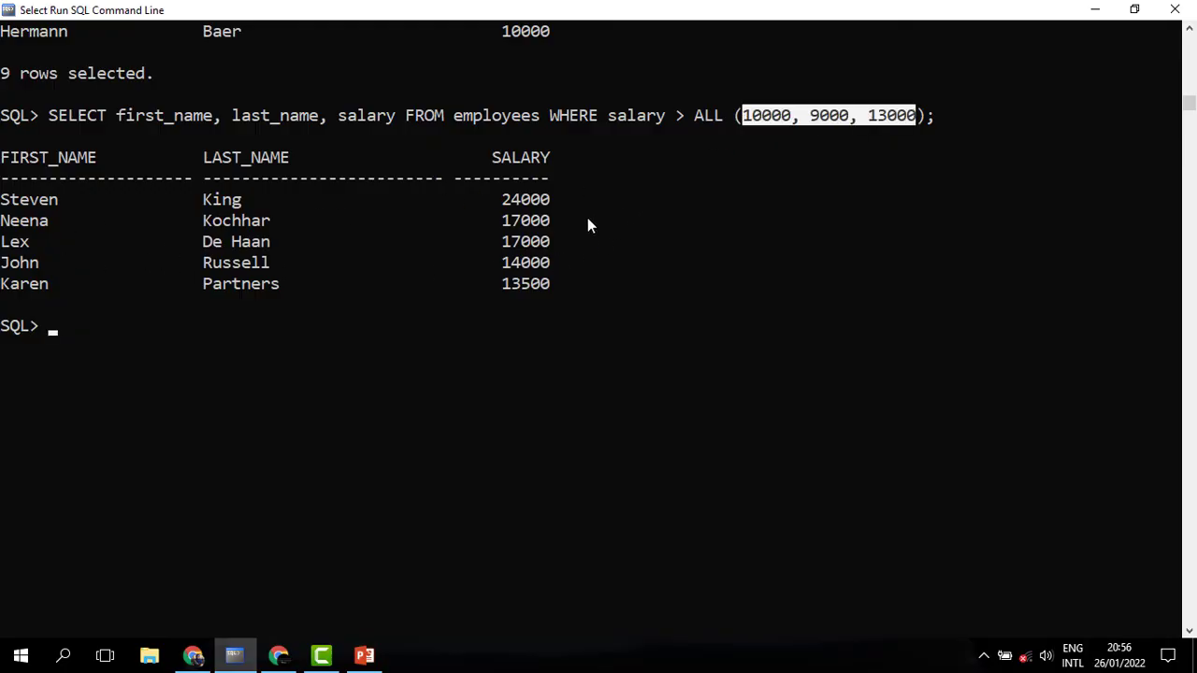
pyautogui.click(748, 115)
pyautogui.click(833, 115)
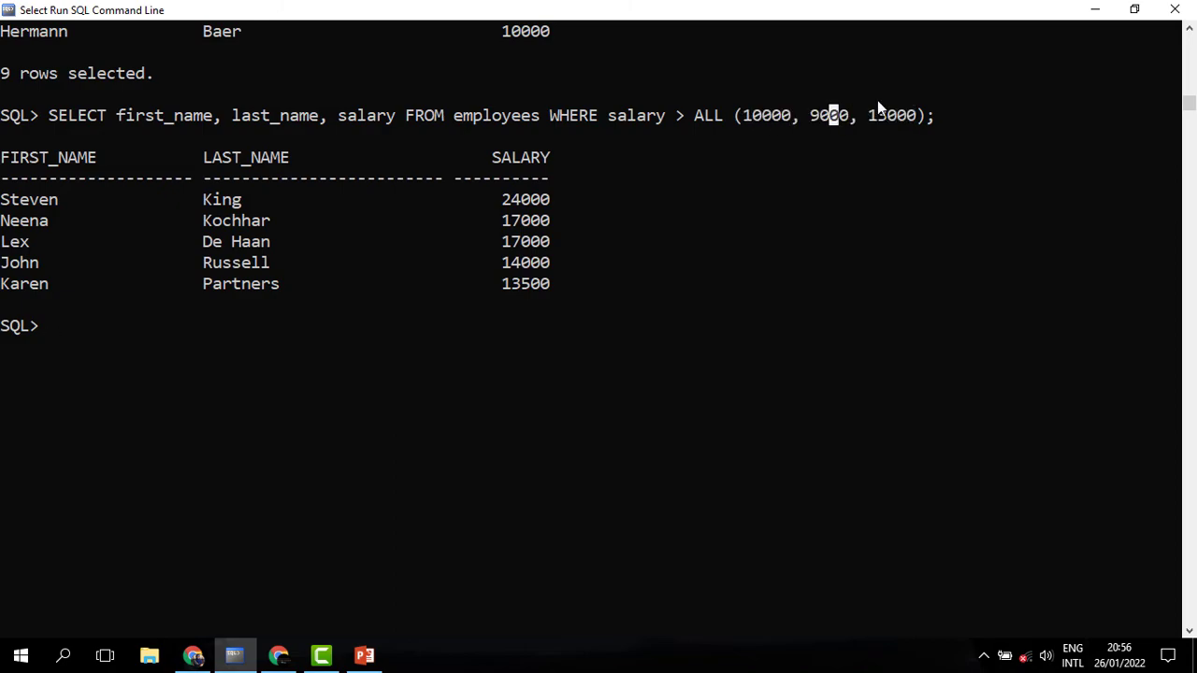
pyautogui.click(680, 115)
pyautogui.scroll(-1, 495, 322)
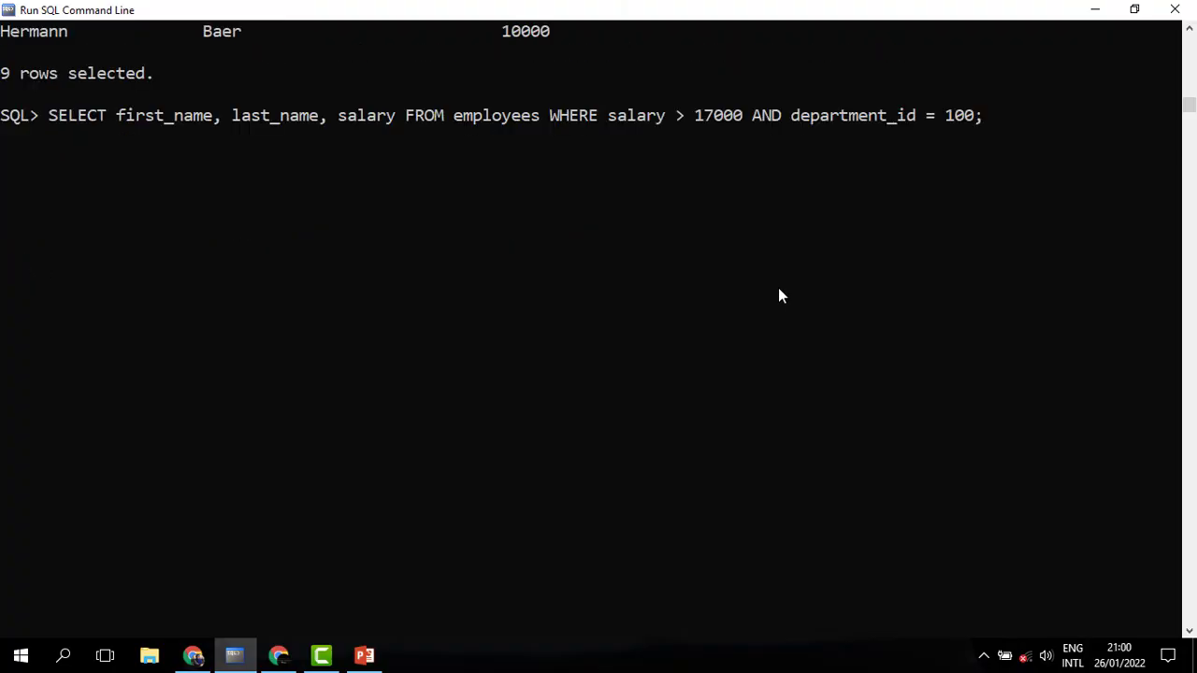
# Highlight the two conditions of the query WHERE salary > 17000 AND department_id = 100 and run it.
pyautogui.moveTo(801, 115); pyautogui.dragTo(975, 115)
pyautogui.moveTo(745, 117); pyautogui.dragTo(612, 116)
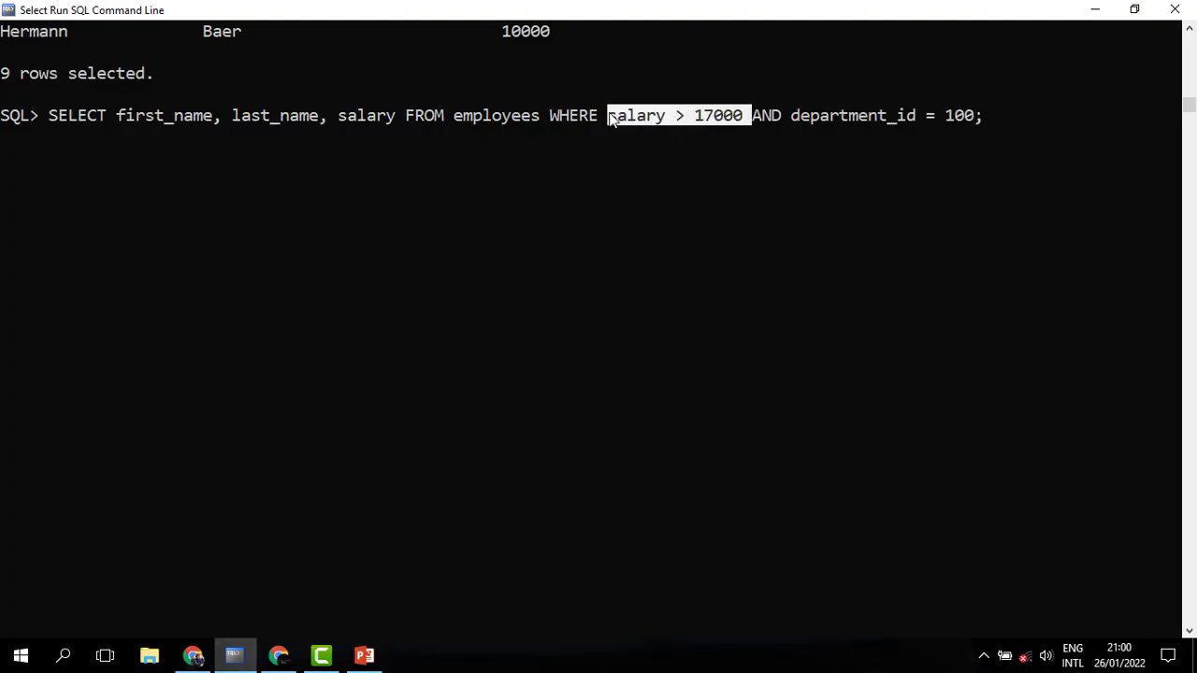
pyautogui.click(727, 117)
pyautogui.moveTo(742, 116); pyautogui.dragTo(599, 116)
pyautogui.moveTo(791, 115); pyautogui.dragTo(965, 112)
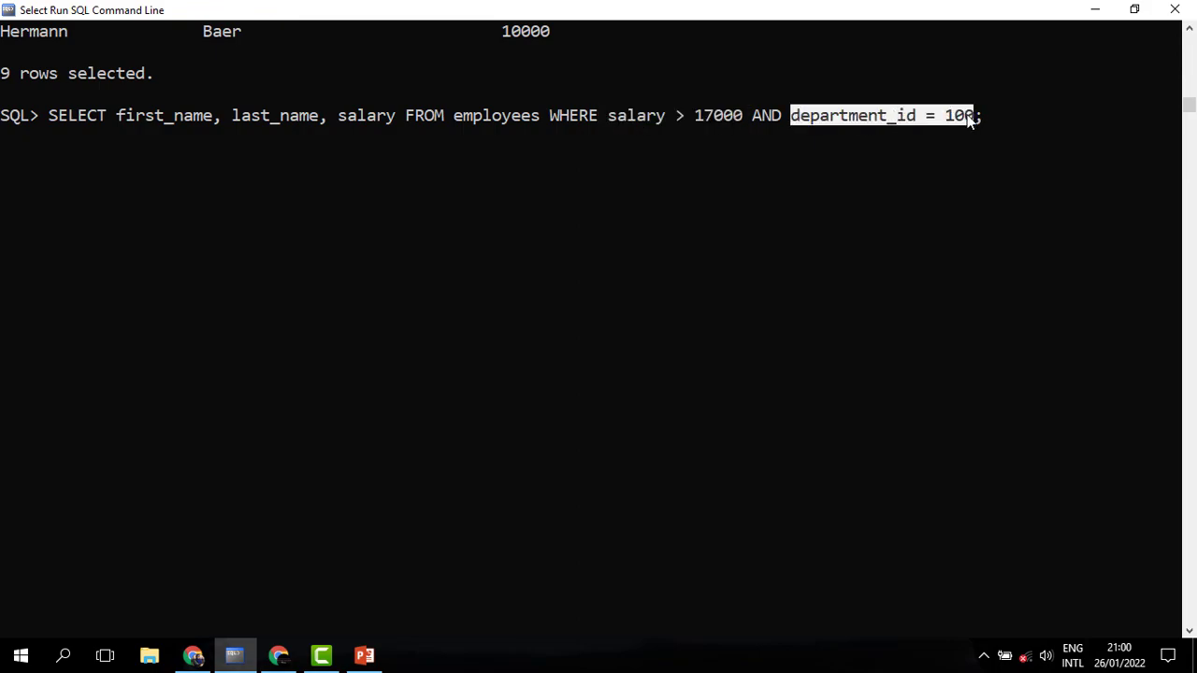
pyautogui.press('Return')
pyautogui.press('Return')
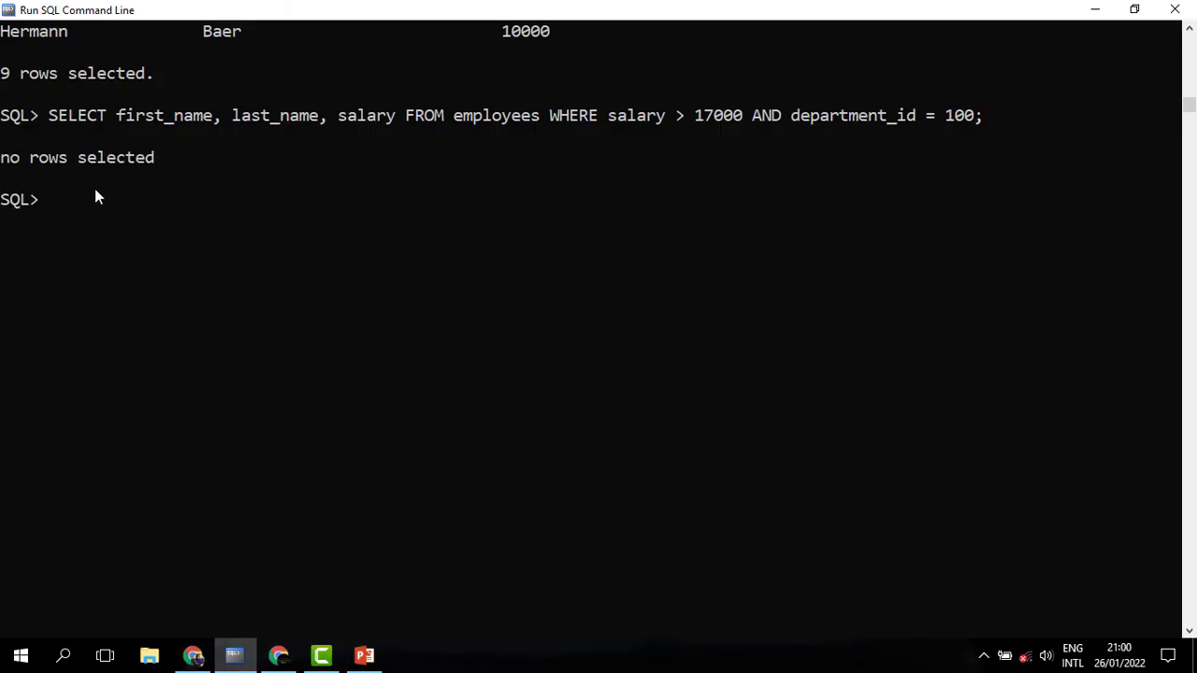
# Run the employees query with salary > 15000 AND department_id < 100, and highlight its two conditions.
pyautogui.moveTo(974, 115); pyautogui.dragTo(810, 115)
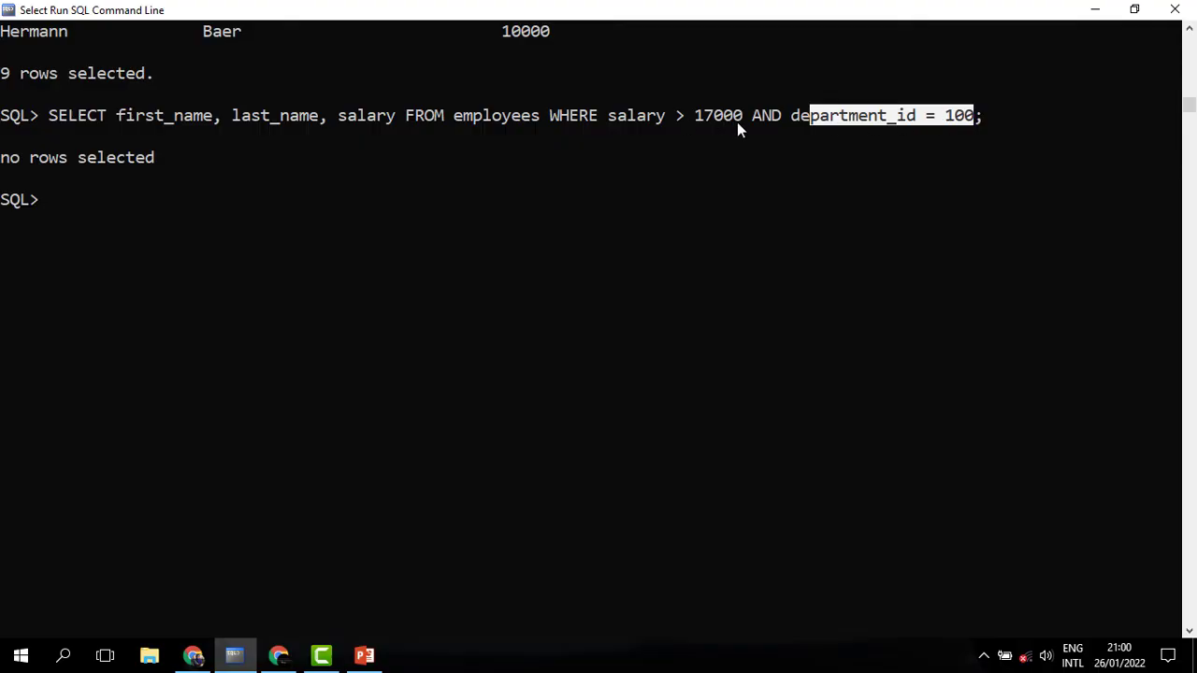
pyautogui.press('Up')
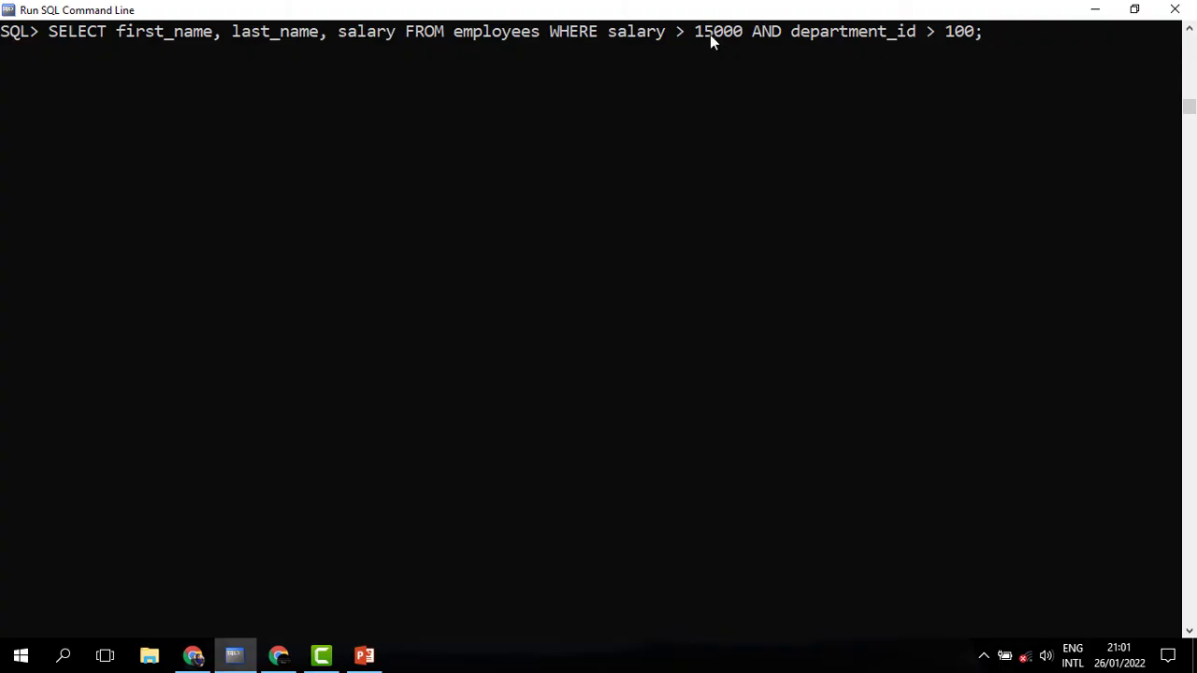
pyautogui.press('Left')
pyautogui.press('Left')
pyautogui.press('BackSpace')
pyautogui.write('<')
pyautogui.press('Return')
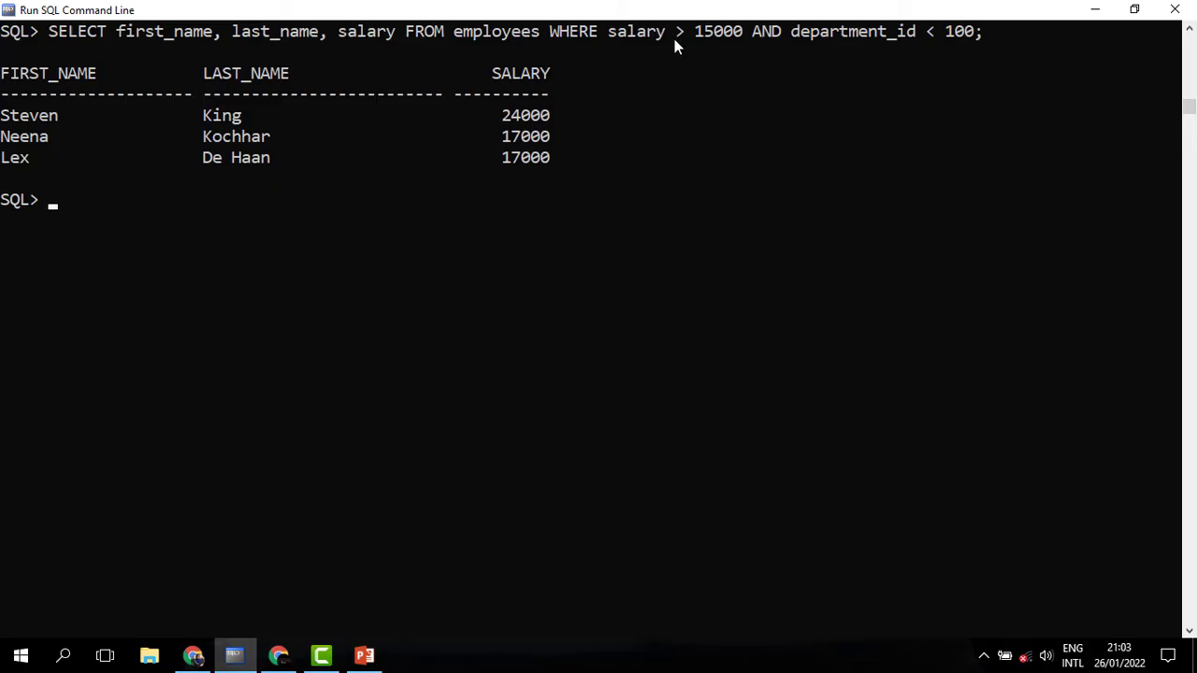
pyautogui.moveTo(744, 33); pyautogui.dragTo(610, 33)
pyautogui.moveTo(786, 31); pyautogui.dragTo(983, 31)
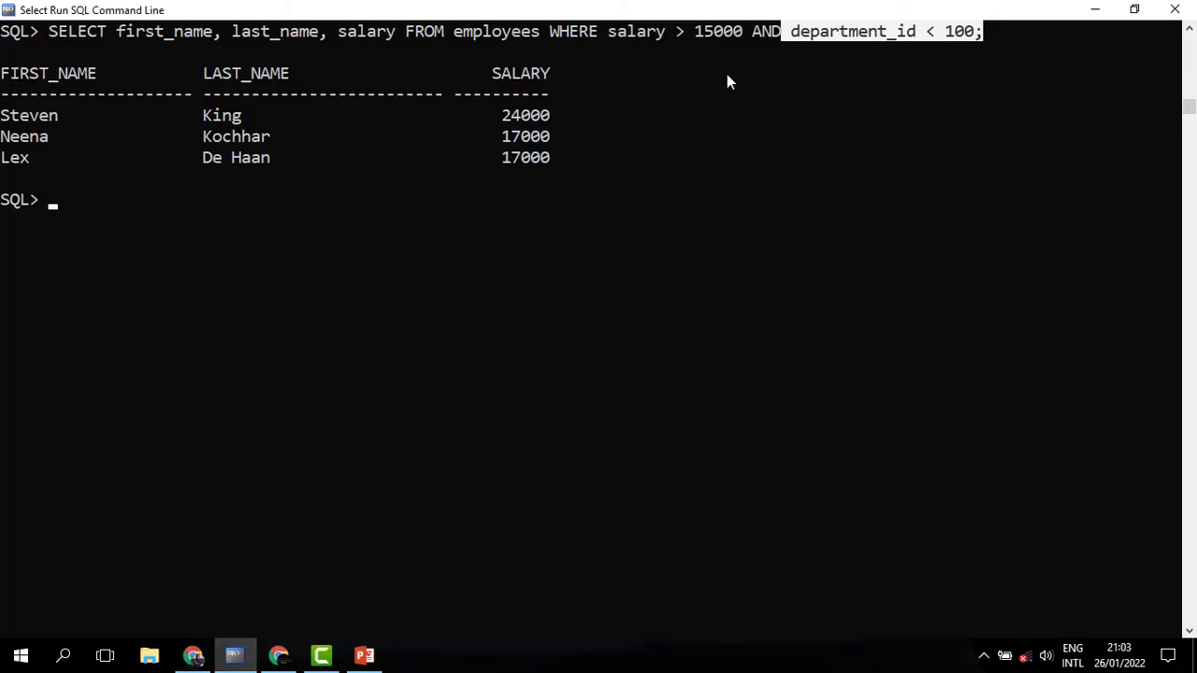
# Recall the AND query and change its conditions to salary > 17000 AND department_id = 100.
pyautogui.press('Up')
pyautogui.press('Left')
pyautogui.press('Left')
pyautogui.press('Left')
pyautogui.press('Left')
pyautogui.press('Left')
pyautogui.press('BackSpace')
pyautogui.write('=')
pyautogui.press('Left')
pyautogui.press('Left')
pyautogui.press('Left')
pyautogui.press('Left')
pyautogui.press('Left')
pyautogui.press('Left')
pyautogui.press('Left')
pyautogui.press('Left')
pyautogui.press('Left')
pyautogui.press('Left')
pyautogui.press('Left')
pyautogui.press('Left')
pyautogui.press('Left')
pyautogui.press('Left')
pyautogui.press('Left')
pyautogui.press('Left')
pyautogui.press('Left')
pyautogui.press('Left')
pyautogui.press('Left')
pyautogui.press('Left')
pyautogui.press('BackSpace')
pyautogui.write('7')
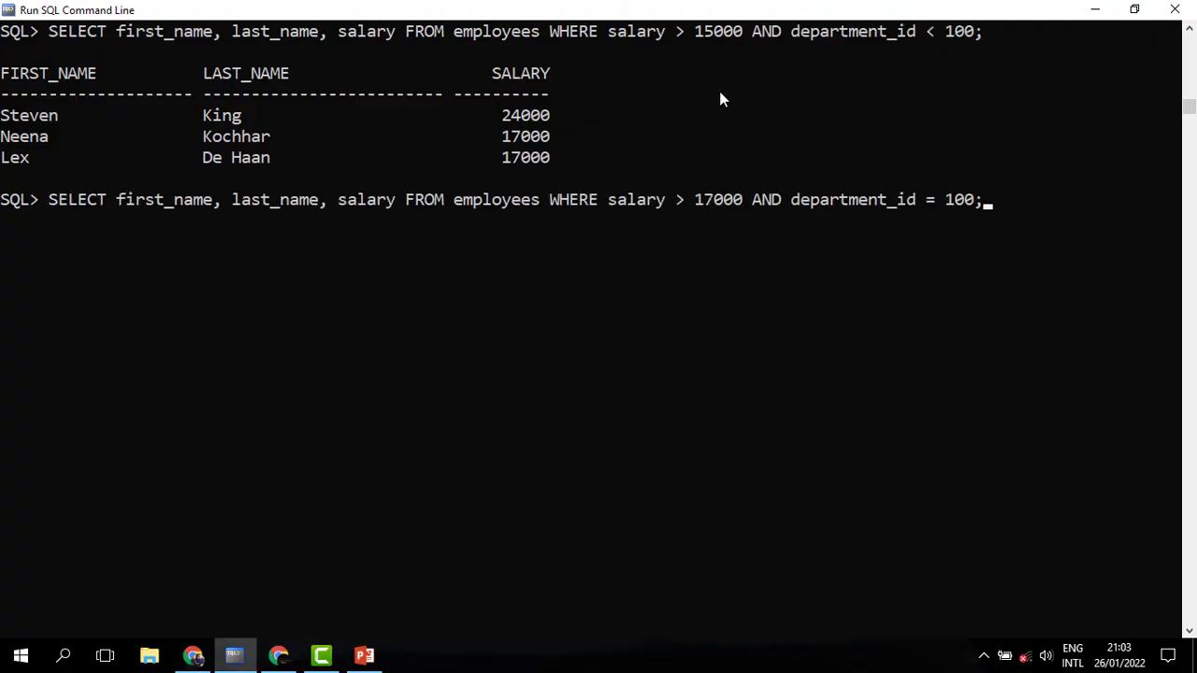
# Highlight the salary and department_id conditions of the edited AND query and execute it.
pyautogui.moveTo(741, 204); pyautogui.dragTo(588, 199)
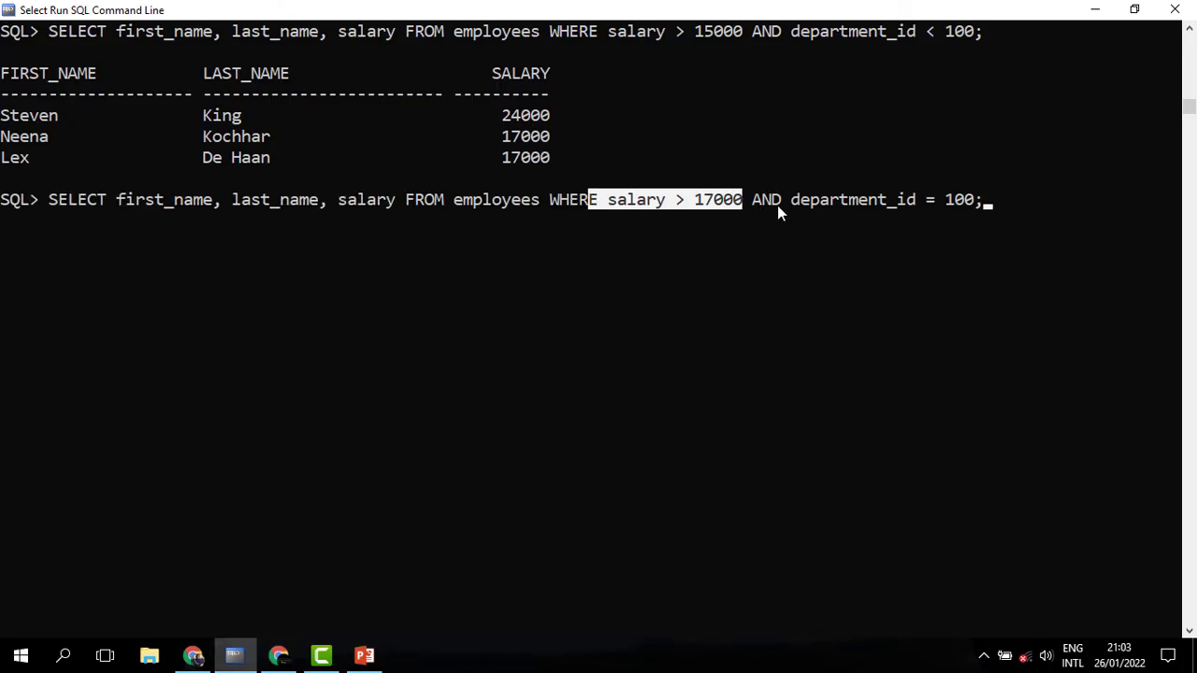
pyautogui.moveTo(801, 205); pyautogui.dragTo(977, 201)
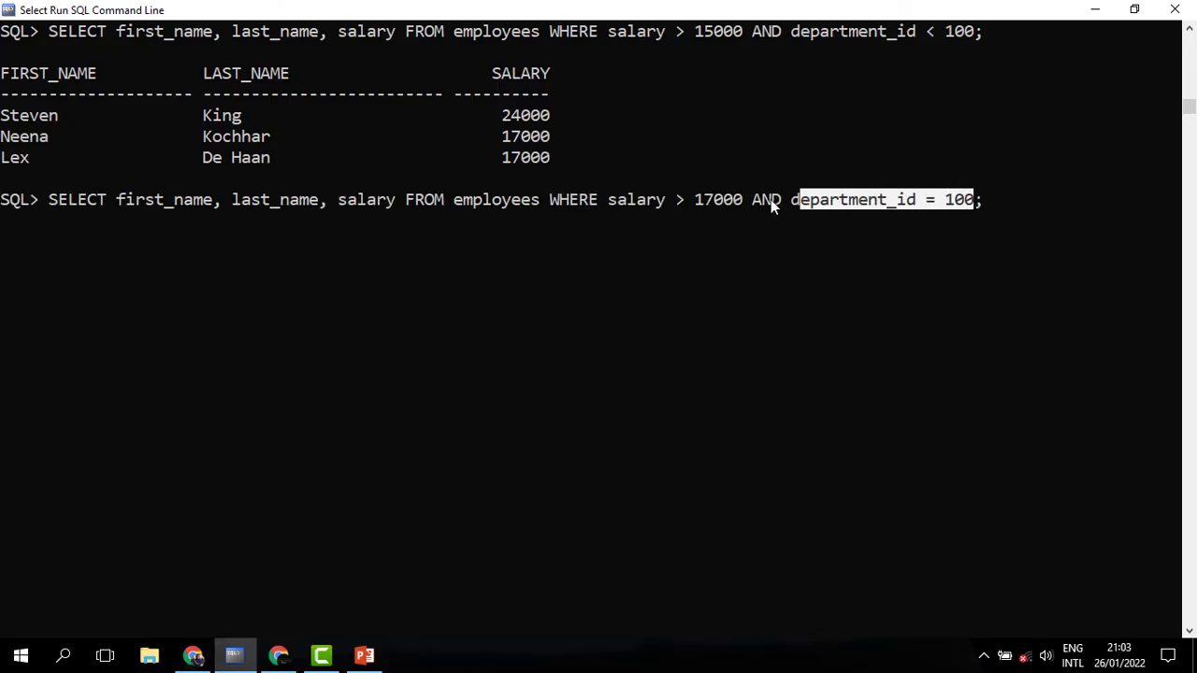
pyautogui.press('Return')
pyautogui.press('Return')
# Recall the query, replace AND with OR between the salary and department_id conditions, and run it.
pyautogui.press('Up')
pyautogui.press('Left')
pyautogui.press('Left')
pyautogui.press('Left')
pyautogui.press('Left')
pyautogui.press('Left')
pyautogui.press('Left')
pyautogui.press('Left')
pyautogui.press('Left')
pyautogui.press('Left')
pyautogui.press('Left')
pyautogui.press('Left')
pyautogui.press('Left')
pyautogui.press('Left')
pyautogui.press('Left')
pyautogui.press('Left')
pyautogui.press('Left')
pyautogui.press('Left')
pyautogui.press('Left')
pyautogui.press('Left')
pyautogui.press('Left')
pyautogui.press('Left')
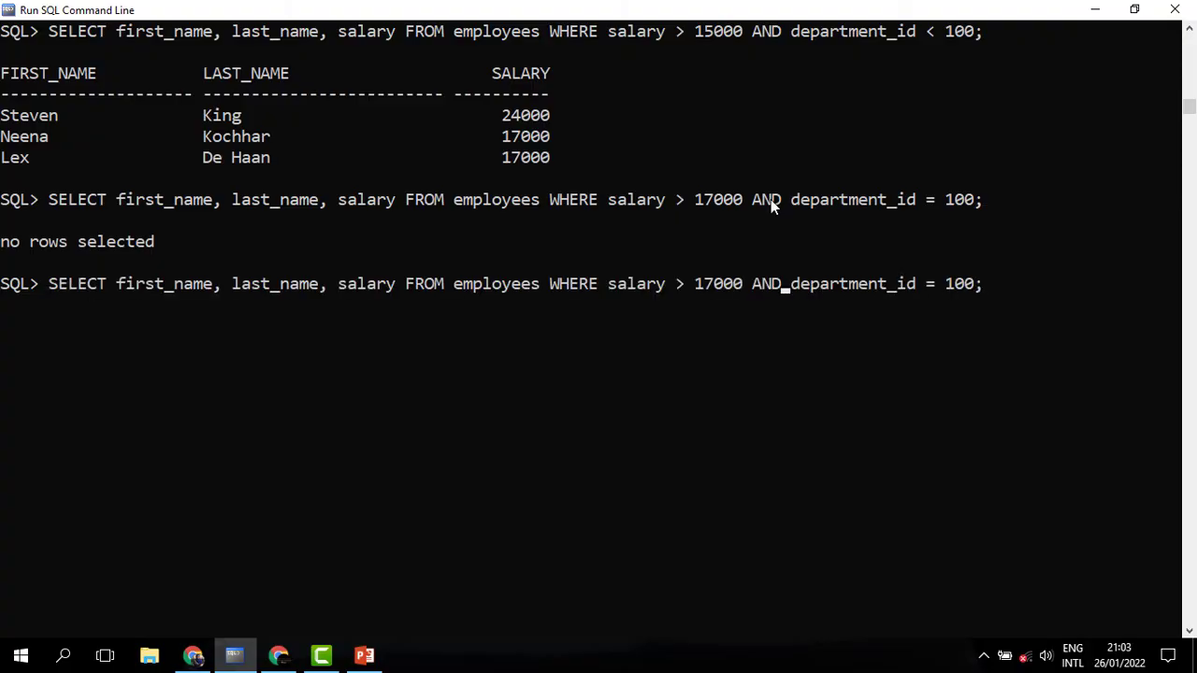
pyautogui.press('BackSpace')
pyautogui.press('BackSpace')
pyautogui.press('BackSpace')
pyautogui.write('OR')
pyautogui.press('Return')
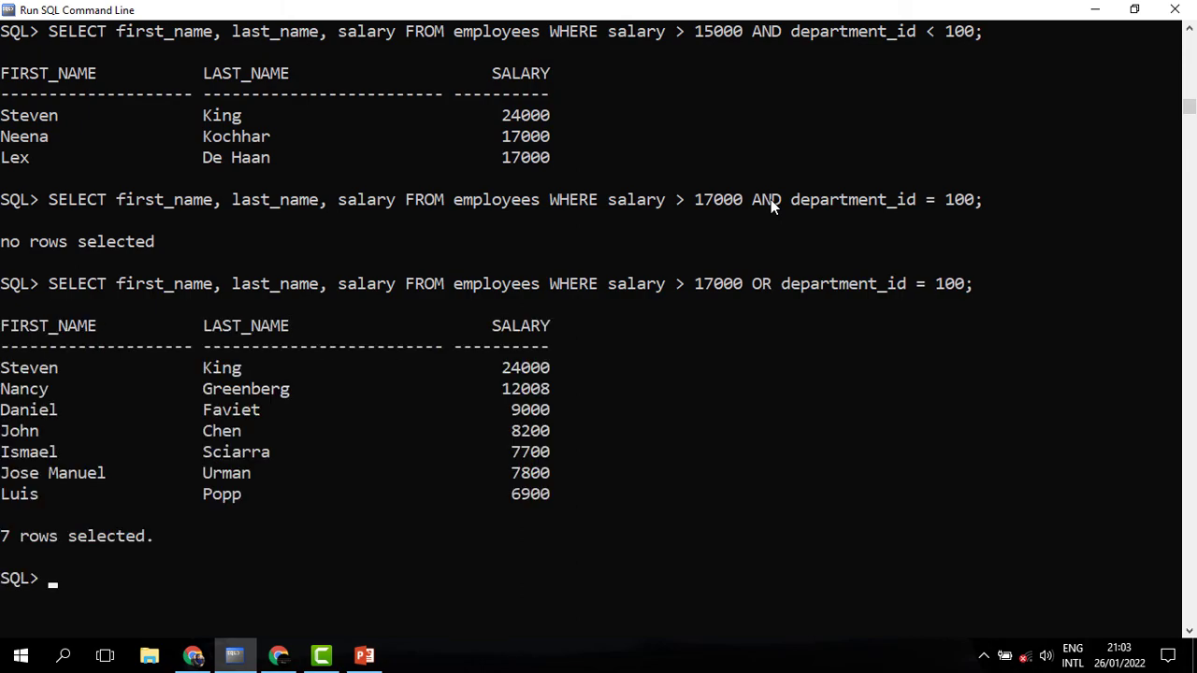
# Recall the OR query, add department_id to its selected columns after salary, and run it.
pyautogui.press('Up')
pyautogui.press('Left')
pyautogui.press('Left')
pyautogui.press('Left')
pyautogui.press('Left')
pyautogui.press('Left')
pyautogui.press('Left')
pyautogui.press('Left')
pyautogui.press('Left')
pyautogui.press('Left')
pyautogui.press('Left')
pyautogui.press('Left')
pyautogui.press('Left')
pyautogui.press('Left')
pyautogui.press('Left')
pyautogui.press('Left')
pyautogui.press('Left')
pyautogui.press('Left')
pyautogui.press('Left')
pyautogui.press('Left')
pyautogui.press('Left')
pyautogui.write(', DEPARTMENT_ID')
pyautogui.press('Return')
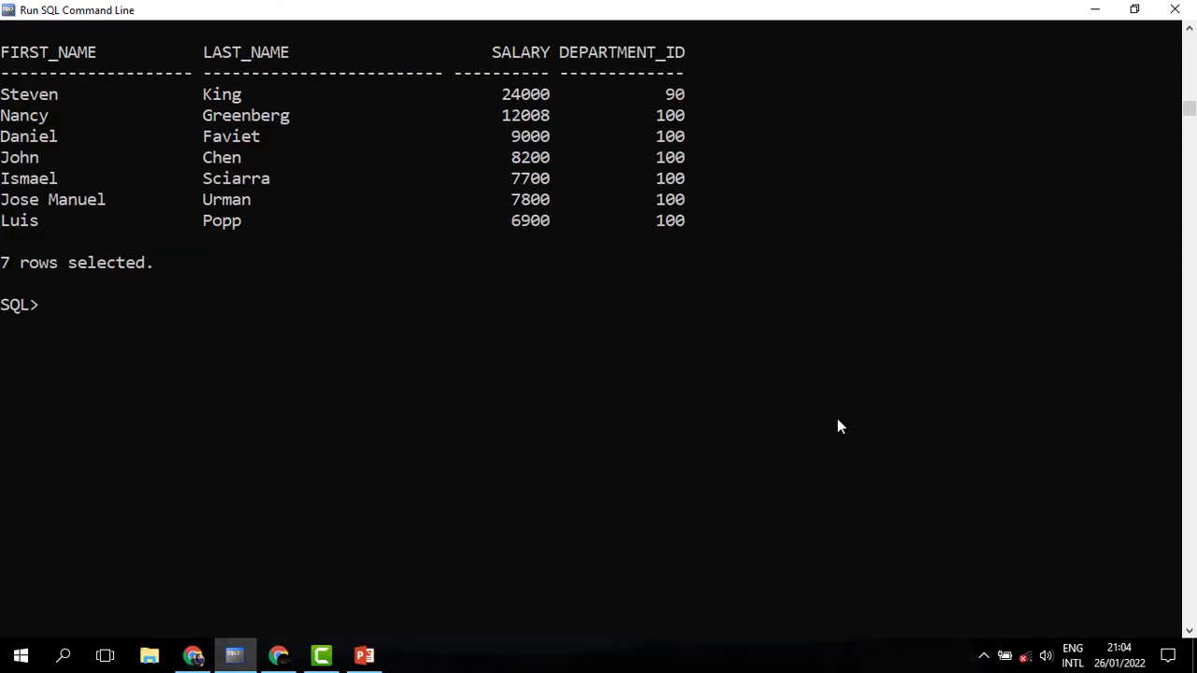
# Examine the first result row's salary and department ID against the two conditions joined by OR.
pyautogui.scroll(1, 838, 426)
pyautogui.moveTo(58, 157); pyautogui.dragTo(729, 162)
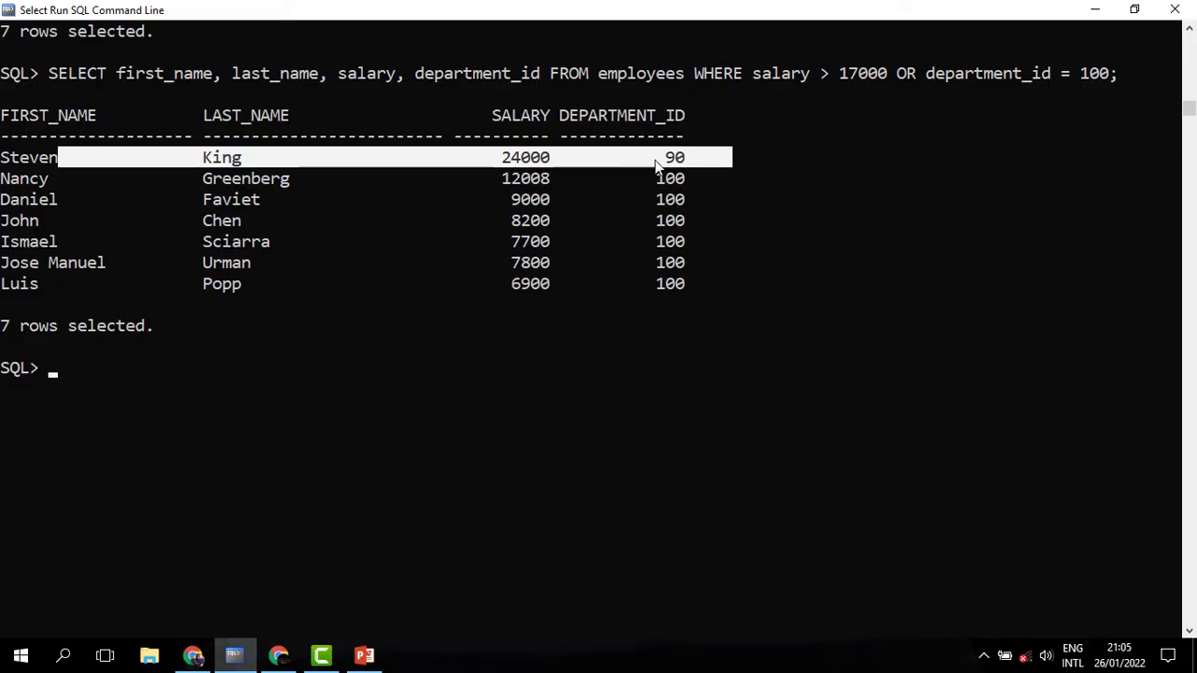
pyautogui.moveTo(917, 75); pyautogui.dragTo(895, 73)
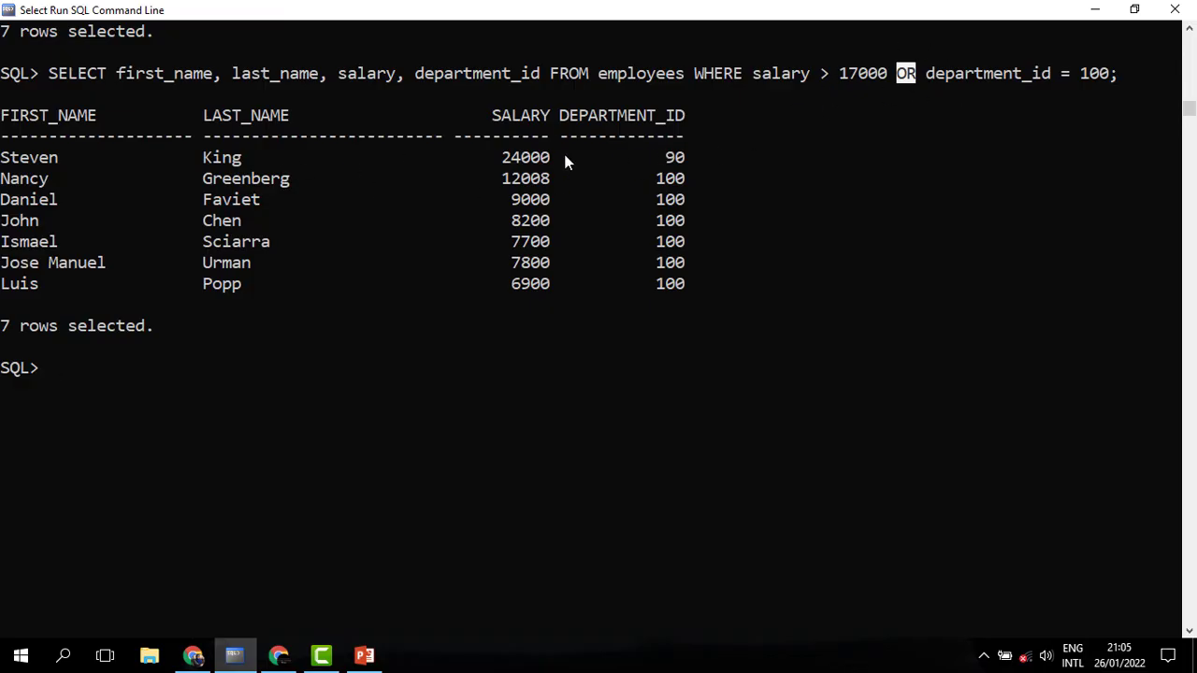
pyautogui.moveTo(551, 149); pyautogui.dragTo(485, 166)
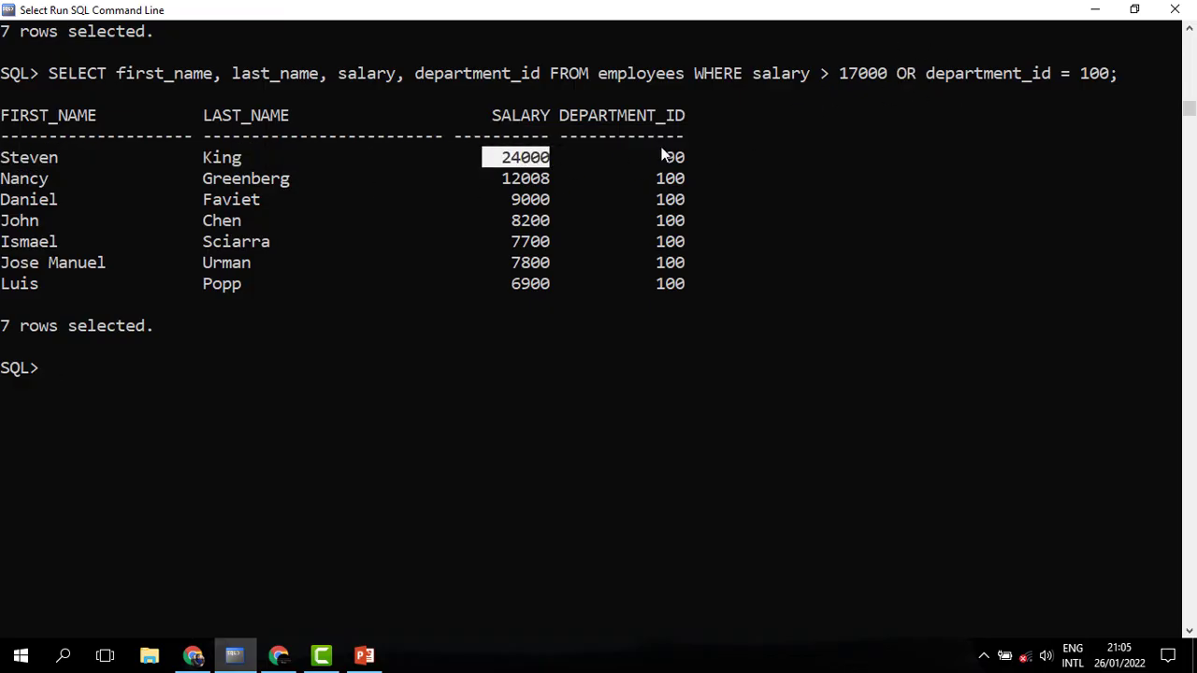
pyautogui.moveTo(687, 147); pyautogui.dragTo(650, 160)
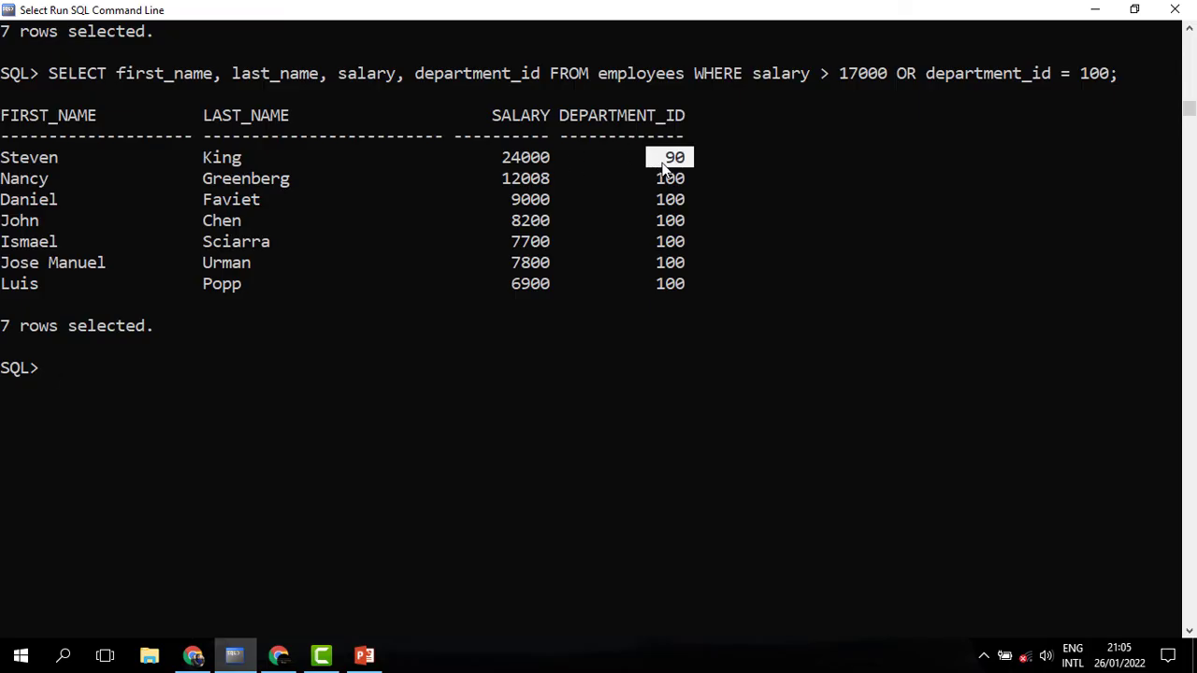
pyautogui.moveTo(150, 151); pyautogui.dragTo(285, 166)
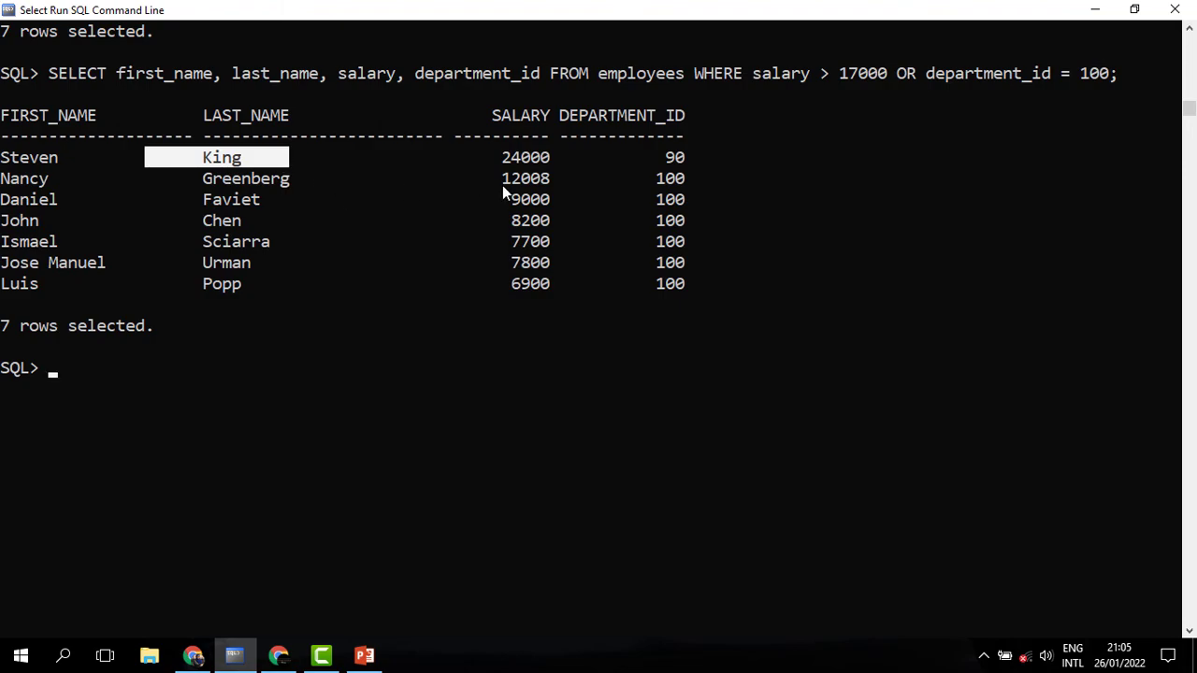
# Compare the second row's salary with the 17000 limit and check the department IDs of the remaining rows.
pyautogui.moveTo(495, 172); pyautogui.dragTo(554, 187)
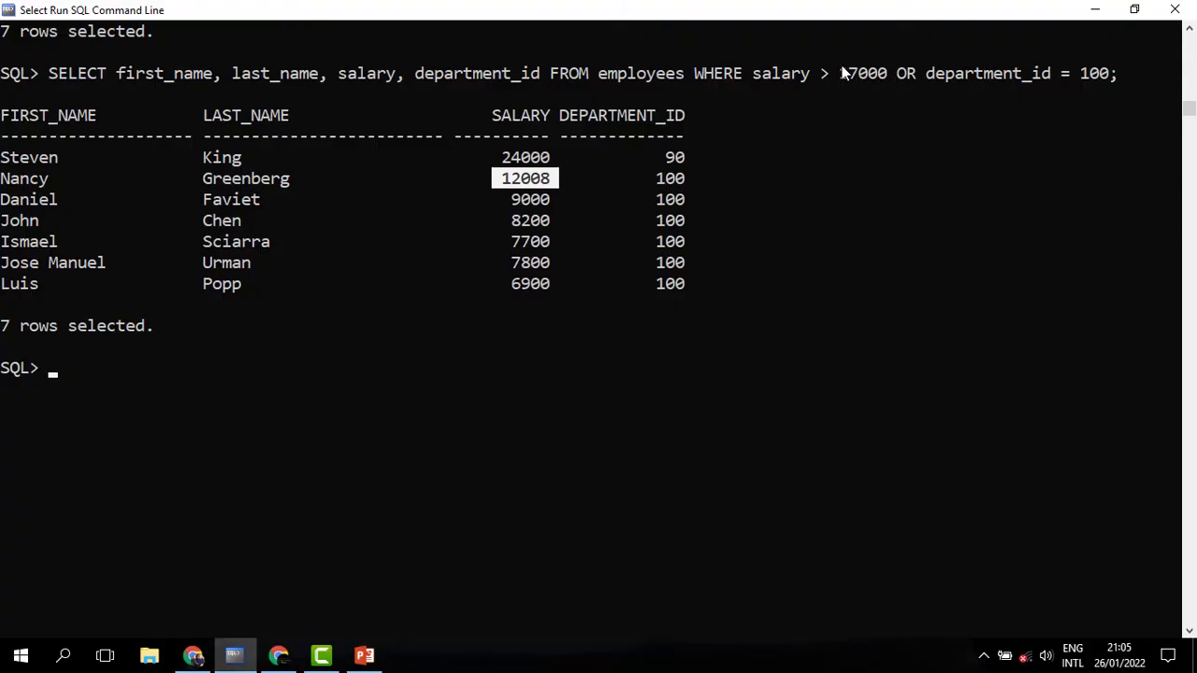
pyautogui.moveTo(842, 69); pyautogui.dragTo(875, 84)
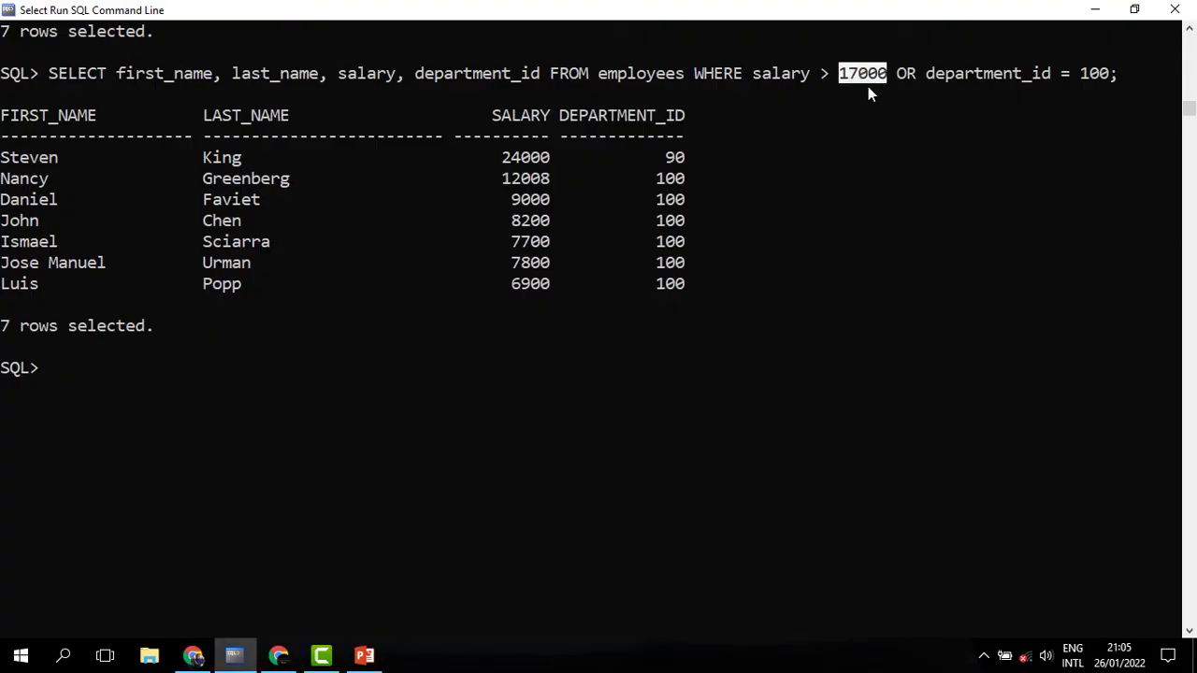
pyautogui.moveTo(660, 176); pyautogui.dragTo(693, 245)
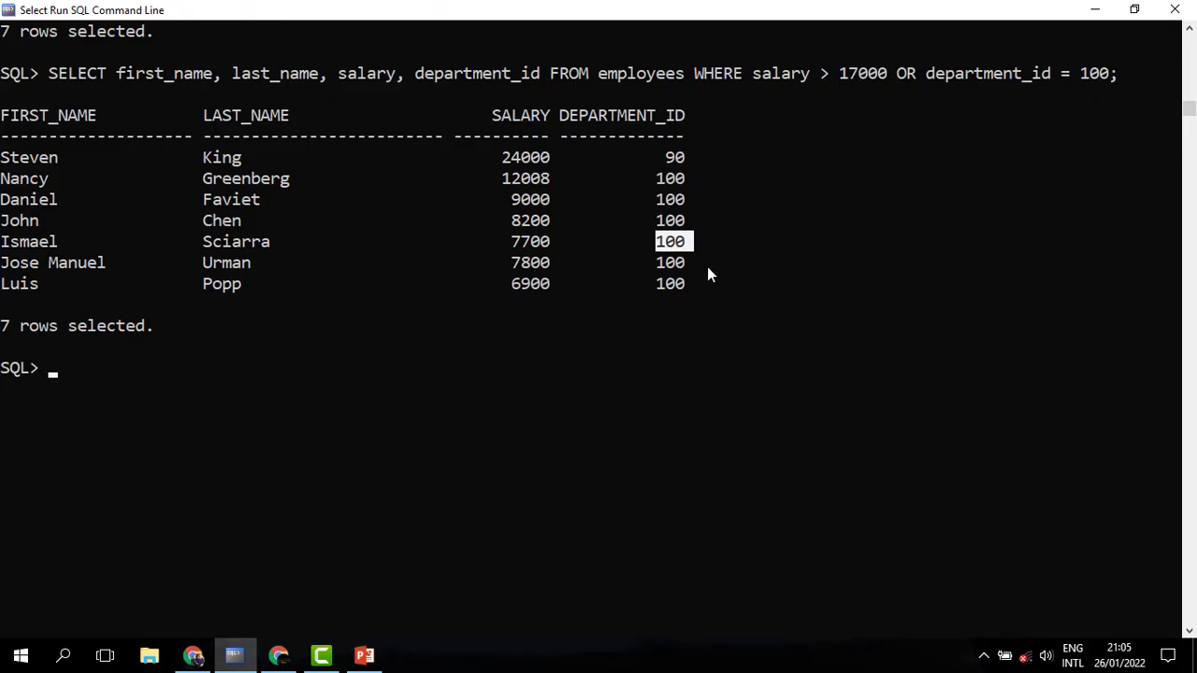
pyautogui.moveTo(660, 261); pyautogui.dragTo(698, 285)
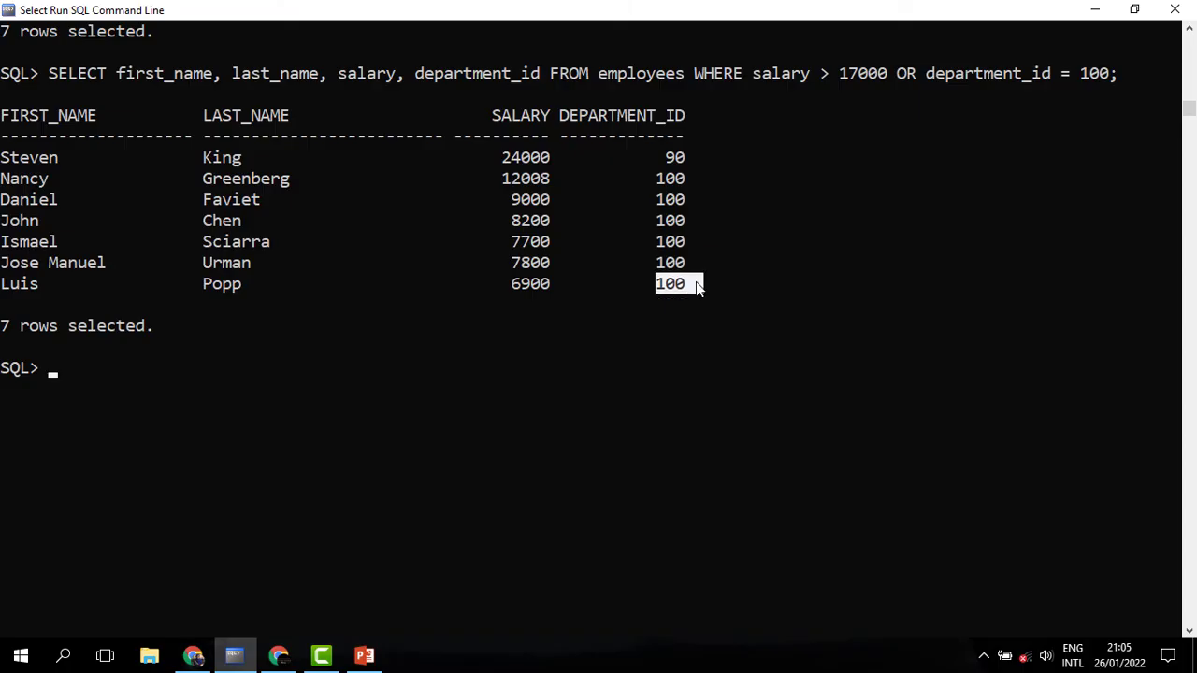
# Review the earlier OR output and highlight the salary > 17000 and department_id = 100 conditions in turn.
pyautogui.scroll(-1, 868, 187)
pyautogui.scroll(5, 868, 192)
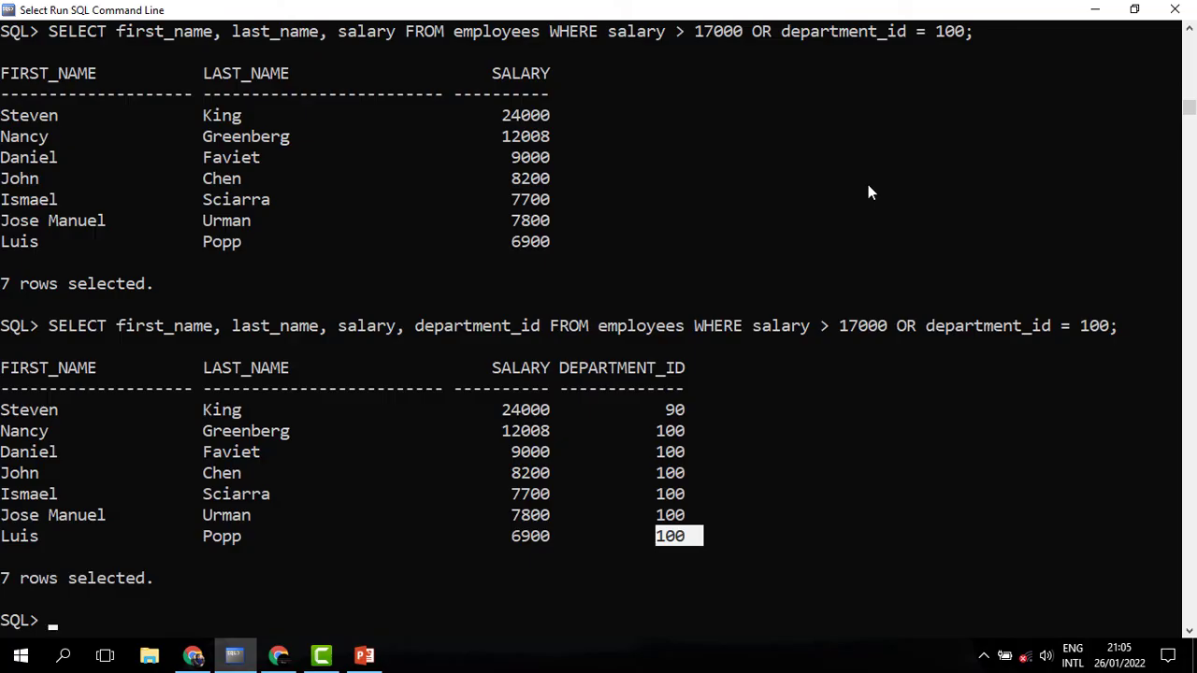
pyautogui.scroll(-4, 868, 187)
pyautogui.scroll(1, 868, 193)
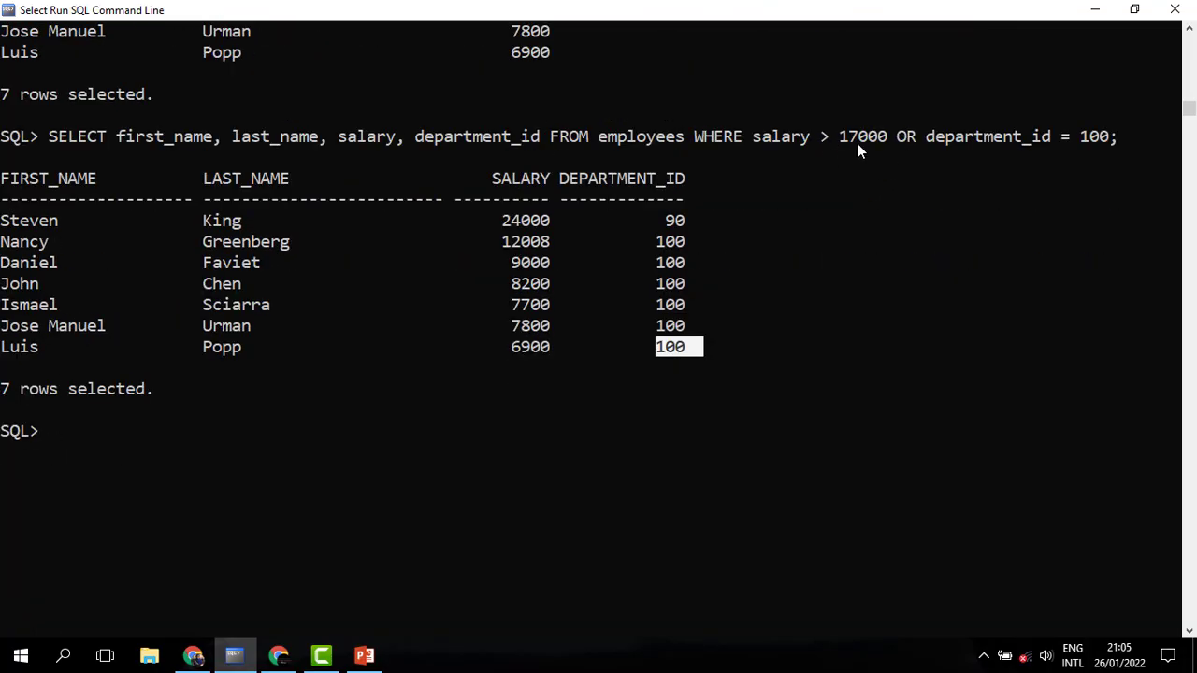
pyautogui.moveTo(887, 140); pyautogui.dragTo(757, 140)
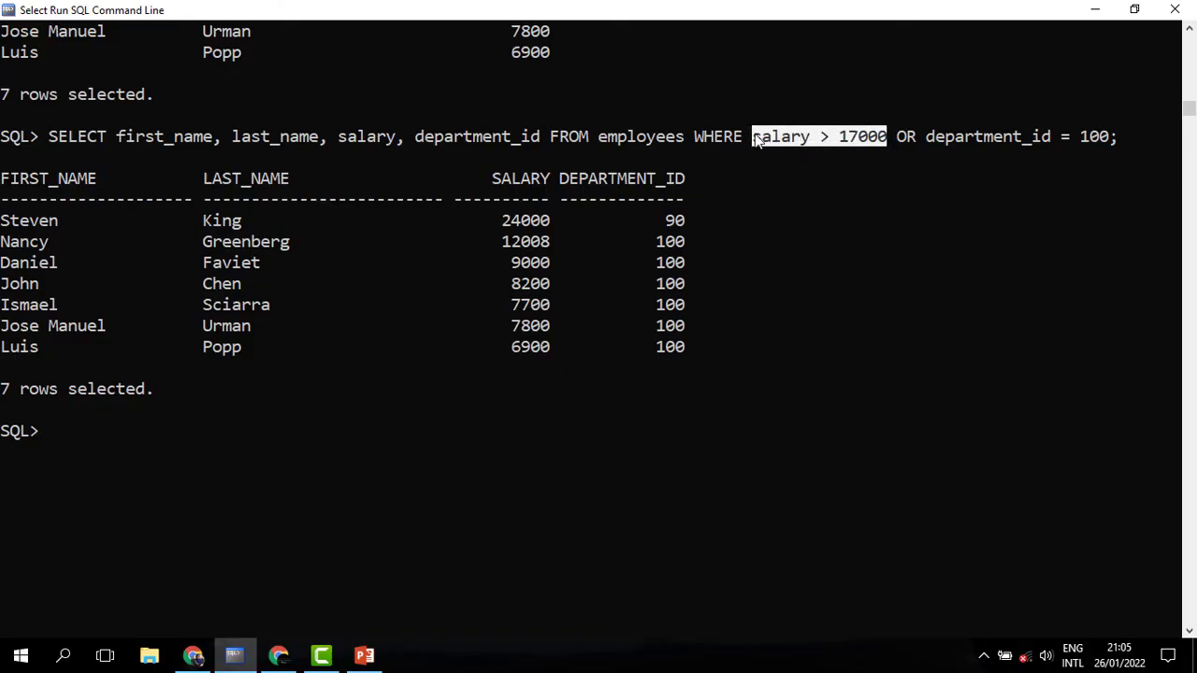
pyautogui.moveTo(926, 138); pyautogui.dragTo(1109, 139)
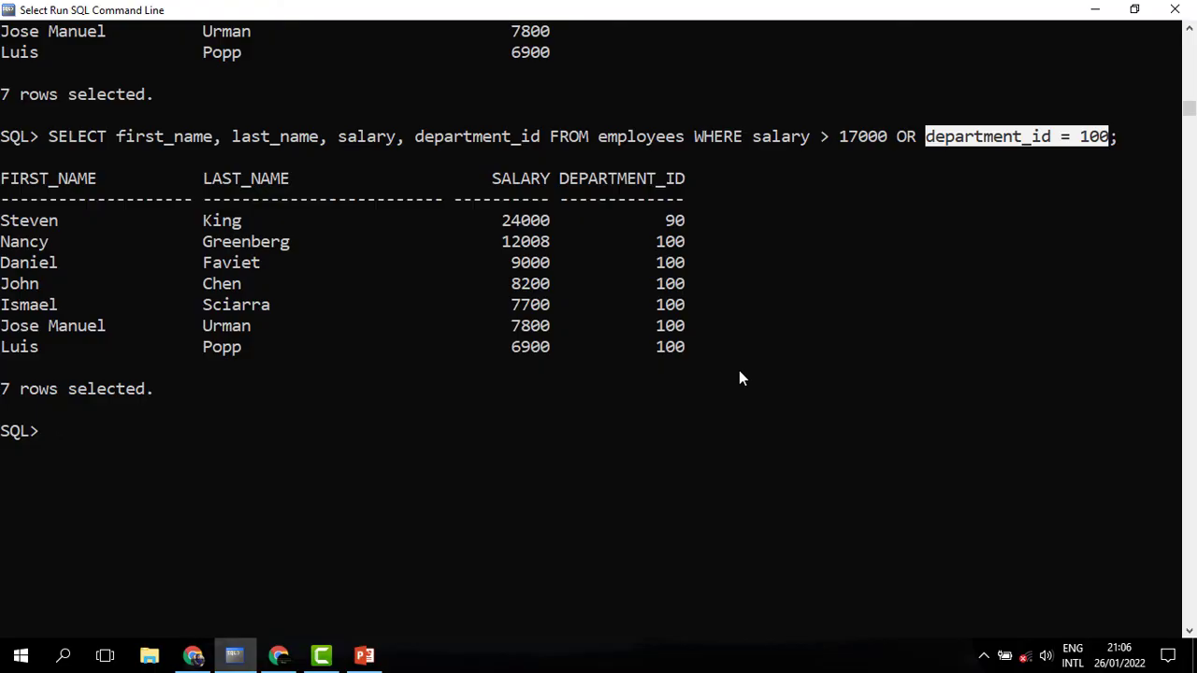
# Rewrite the condition of the employees query as WHERE NOT (salary = 10000).
pyautogui.press('Up')
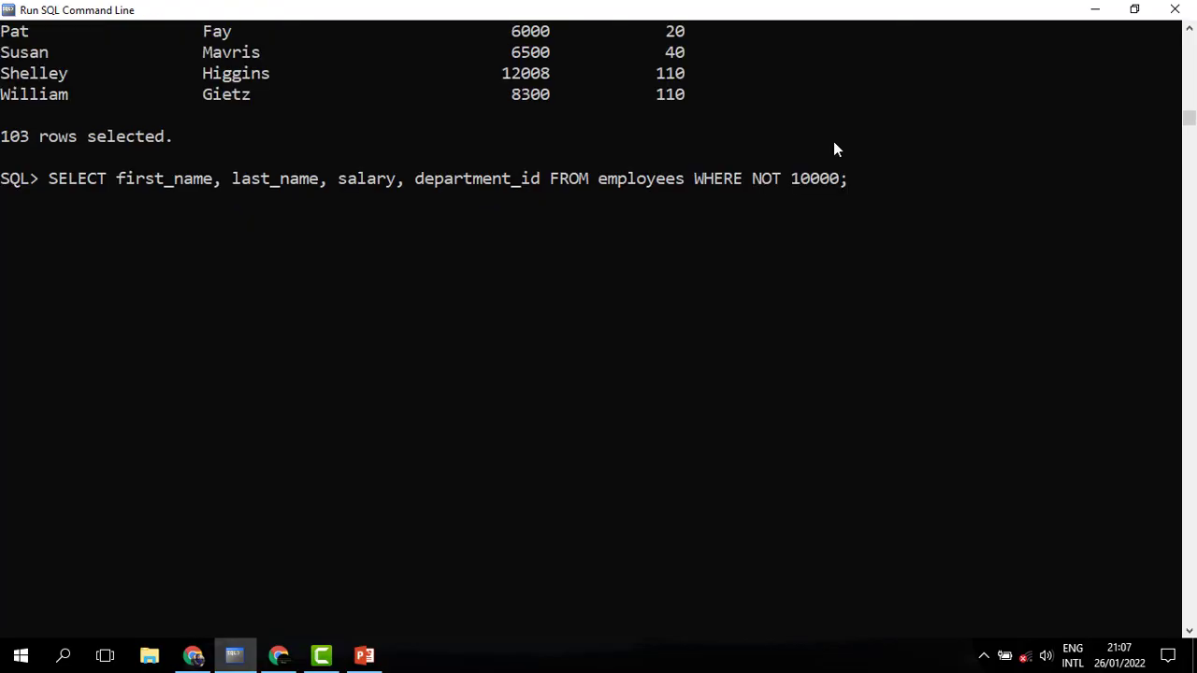
pyautogui.press('Left')
pyautogui.write('(salary =')
pyautogui.press('Delete')
pyautogui.press('Right')
pyautogui.press('Right')
pyautogui.press('Right')
pyautogui.press('Right')
pyautogui.press('Right')
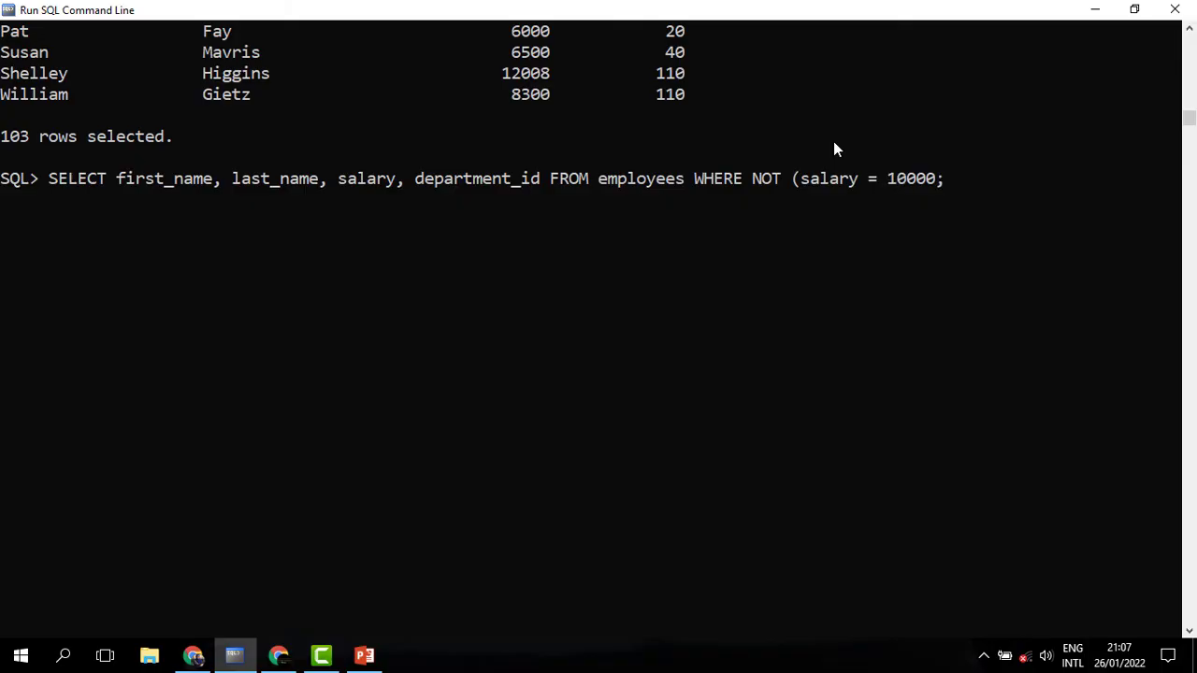
pyautogui.write(')')
# Highlight the NOT operator and the bracketed salary = 10000 condition it negates.
pyautogui.doubleClick(763, 180)
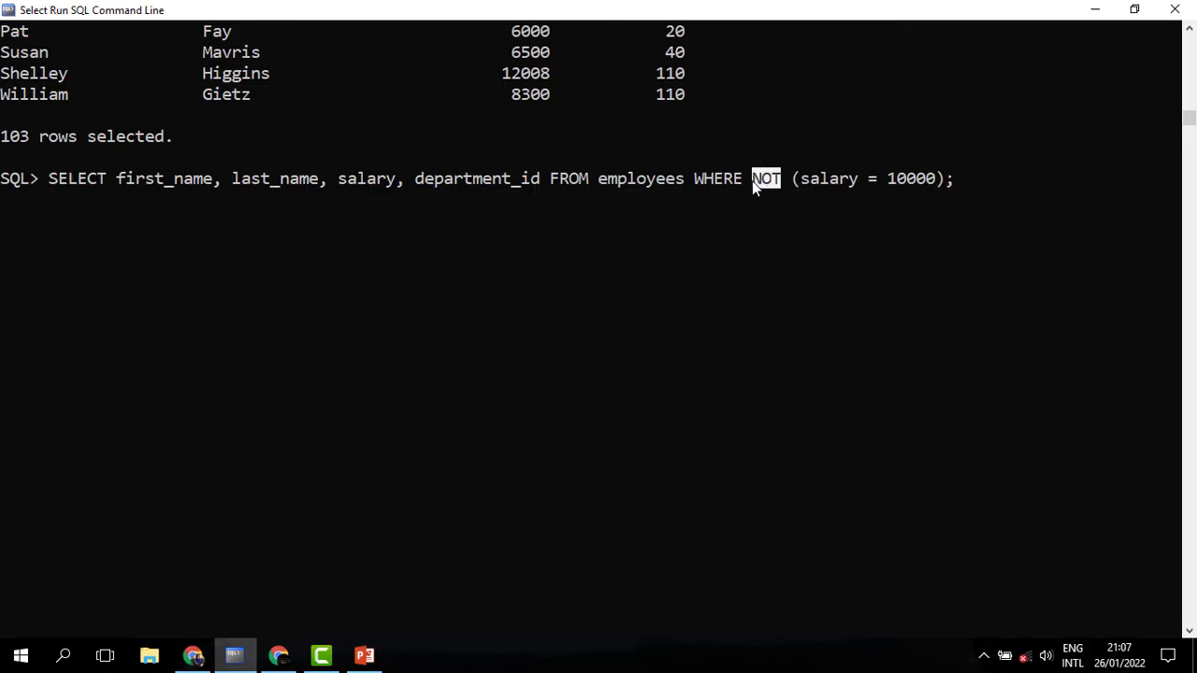
pyautogui.click(805, 180)
pyautogui.moveTo(805, 179); pyautogui.dragTo(912, 179)
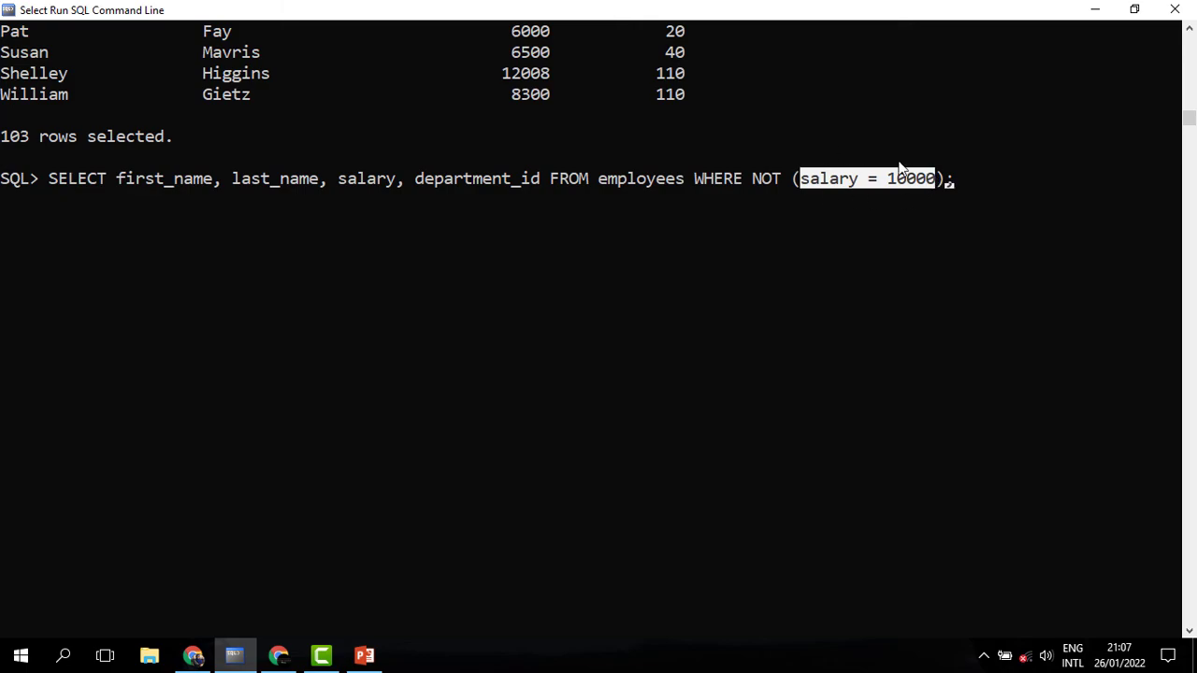
pyautogui.moveTo(789, 179); pyautogui.dragTo(932, 182)
pyautogui.moveTo(788, 180); pyautogui.dragTo(762, 187)
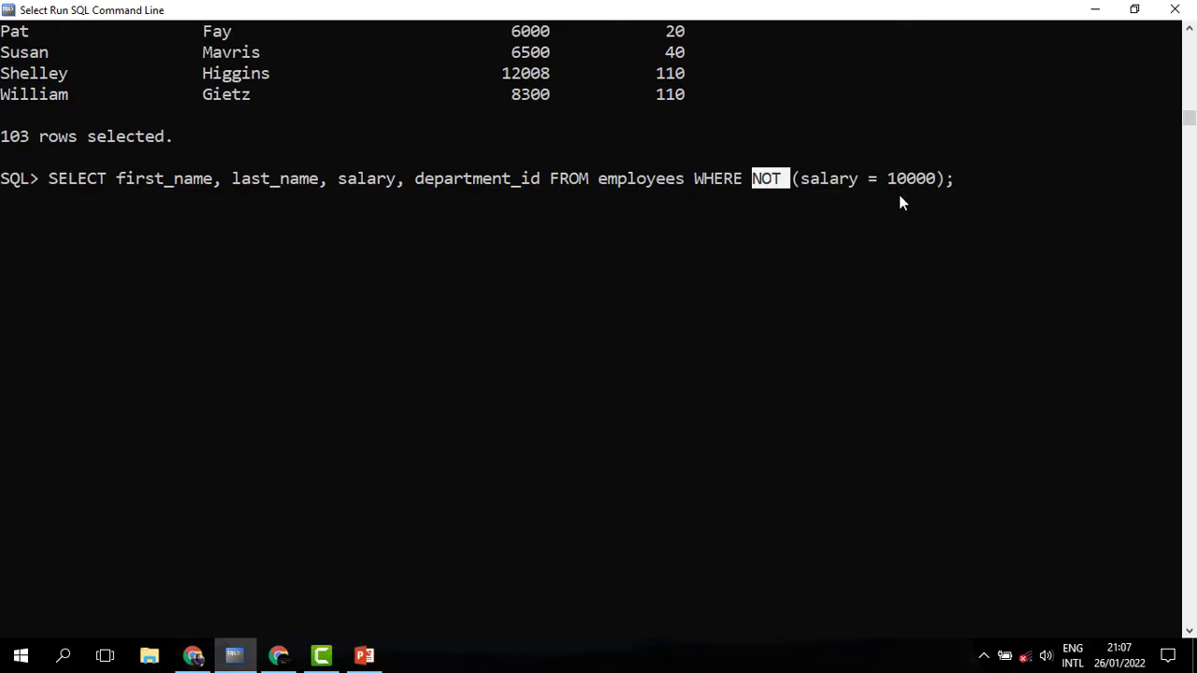
# Run the employees query with WHERE NOT (salary = 10000) and highlight its whole negated condition above the returned rows.
pyautogui.moveTo(932, 178); pyautogui.dragTo(806, 181)
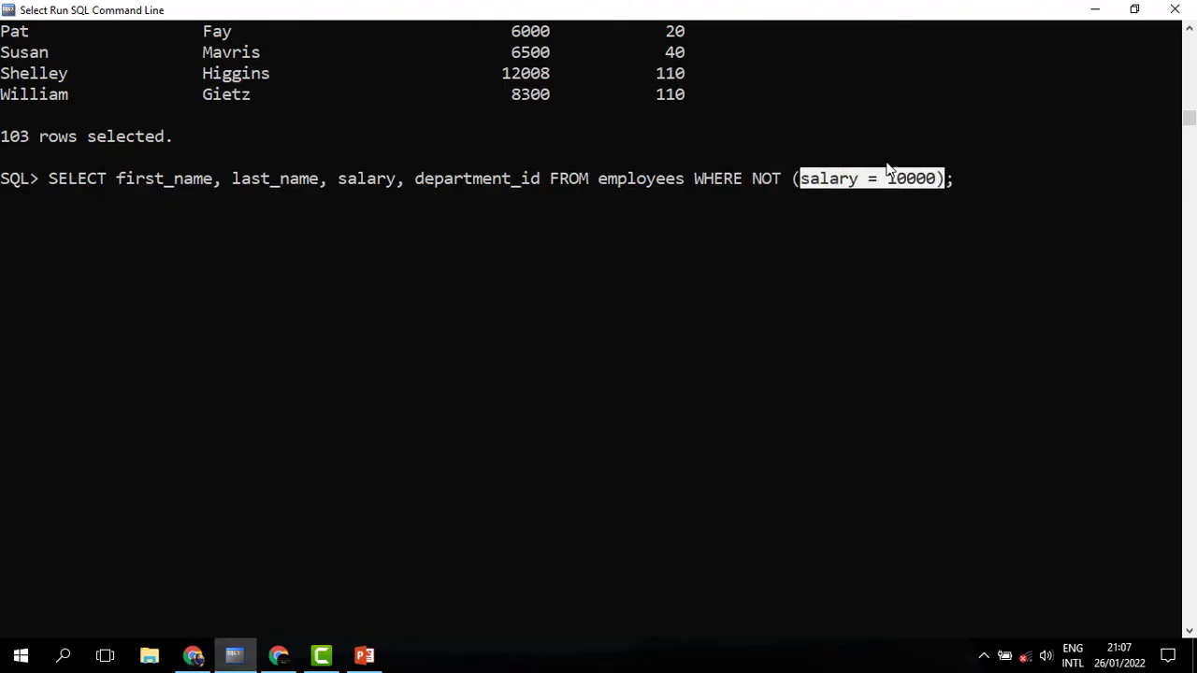
pyautogui.press('Return')
pyautogui.scroll(20, 910, 143)
pyautogui.moveTo(945, 75); pyautogui.dragTo(751, 77)
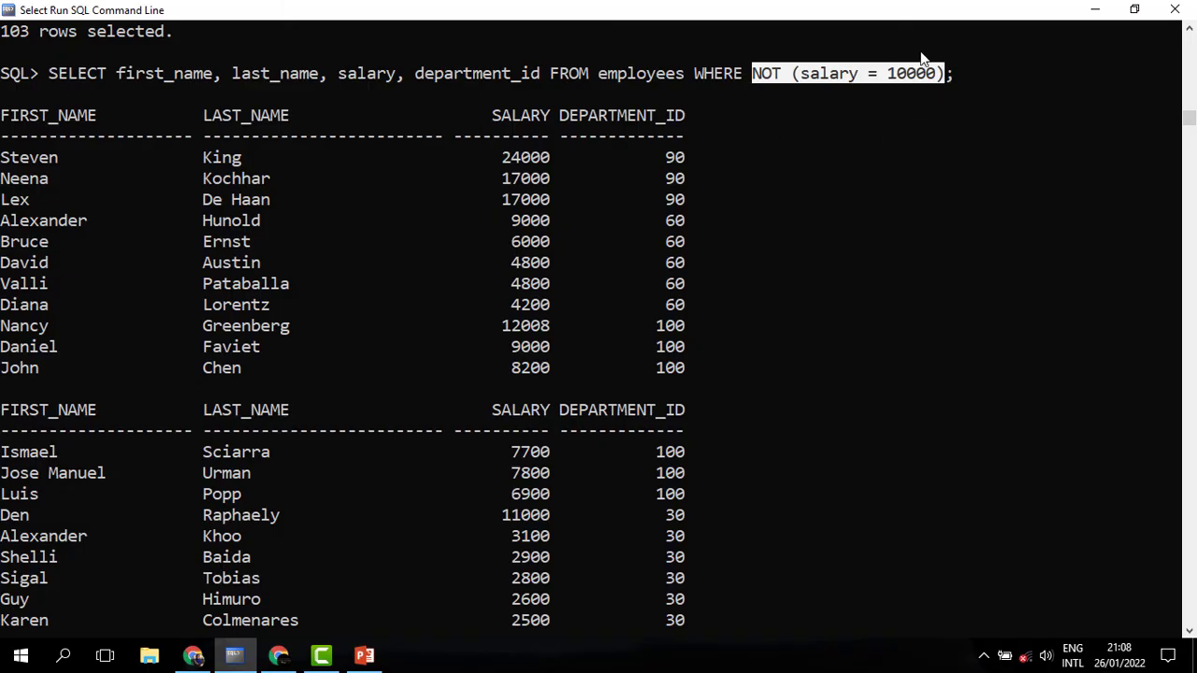
pyautogui.click(804, 93)
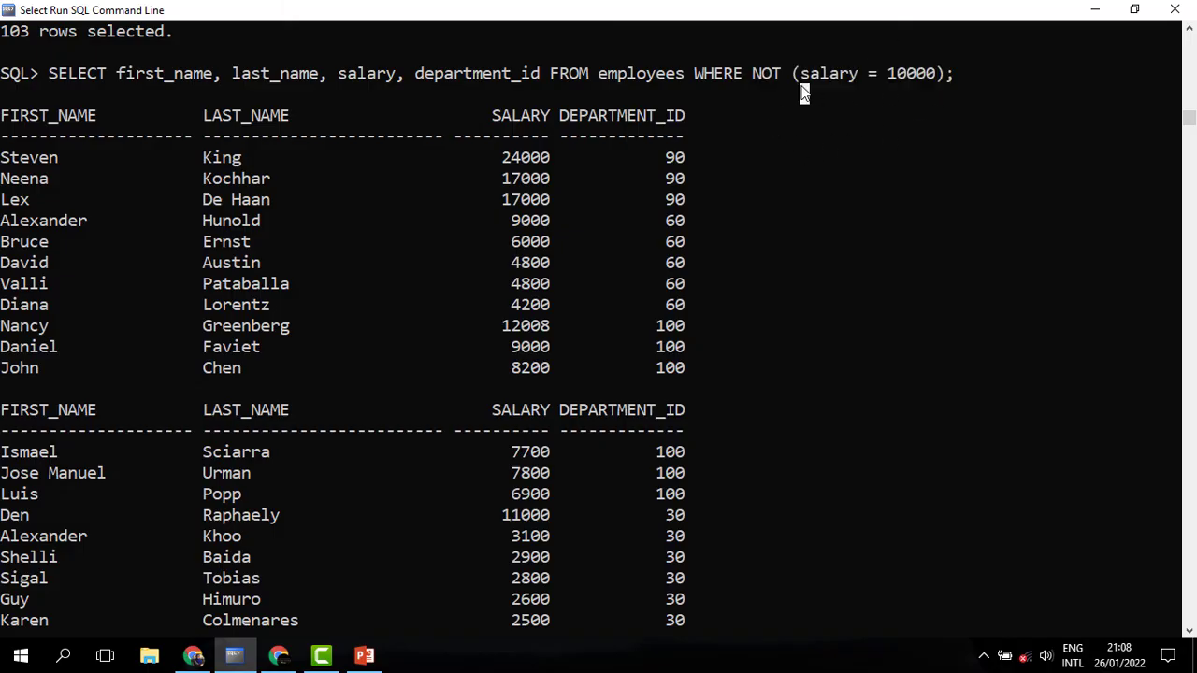
# Highlight the bracketed salary = 10000 condition and check the SALARY column through to the end of the query output.
pyautogui.click(755, 72)
pyautogui.moveTo(945, 73); pyautogui.dragTo(902, 70)
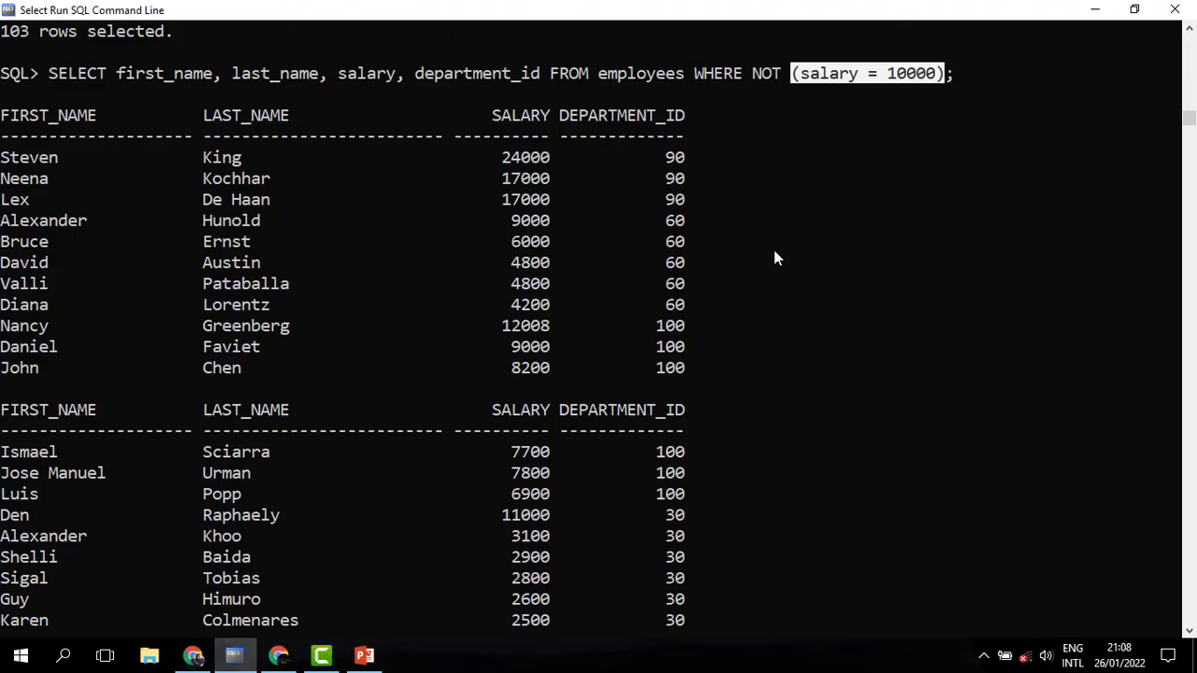
pyautogui.scroll(-17, 773, 245)
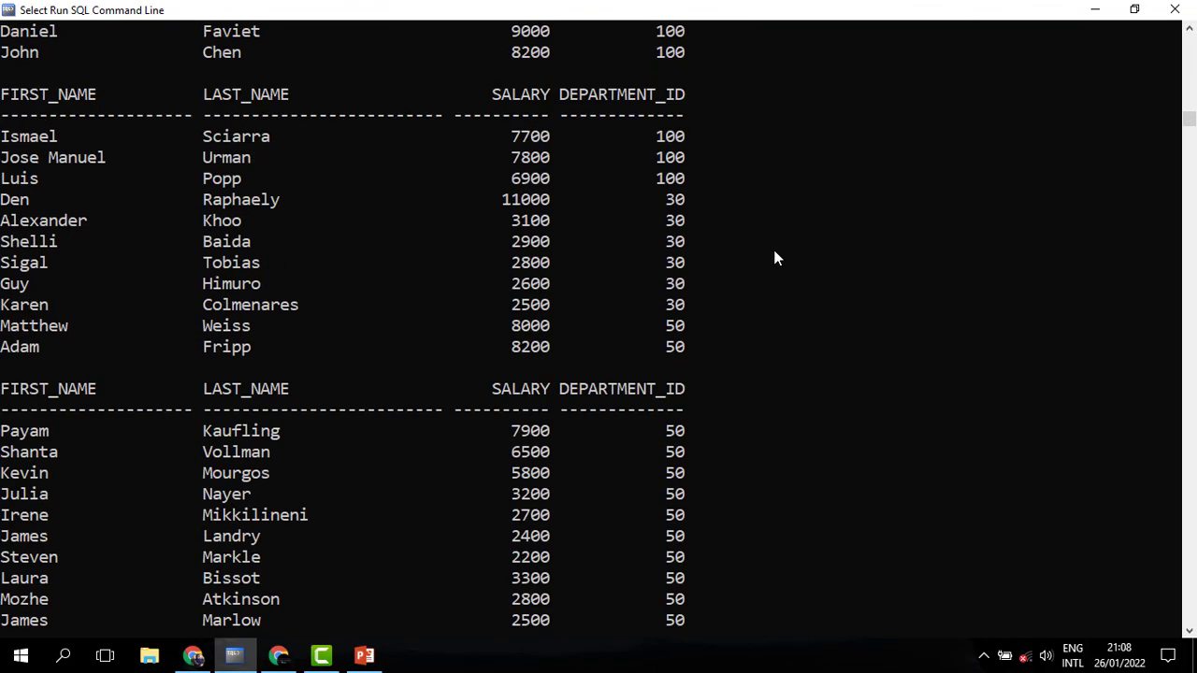
pyautogui.scroll(-20, 775, 258)
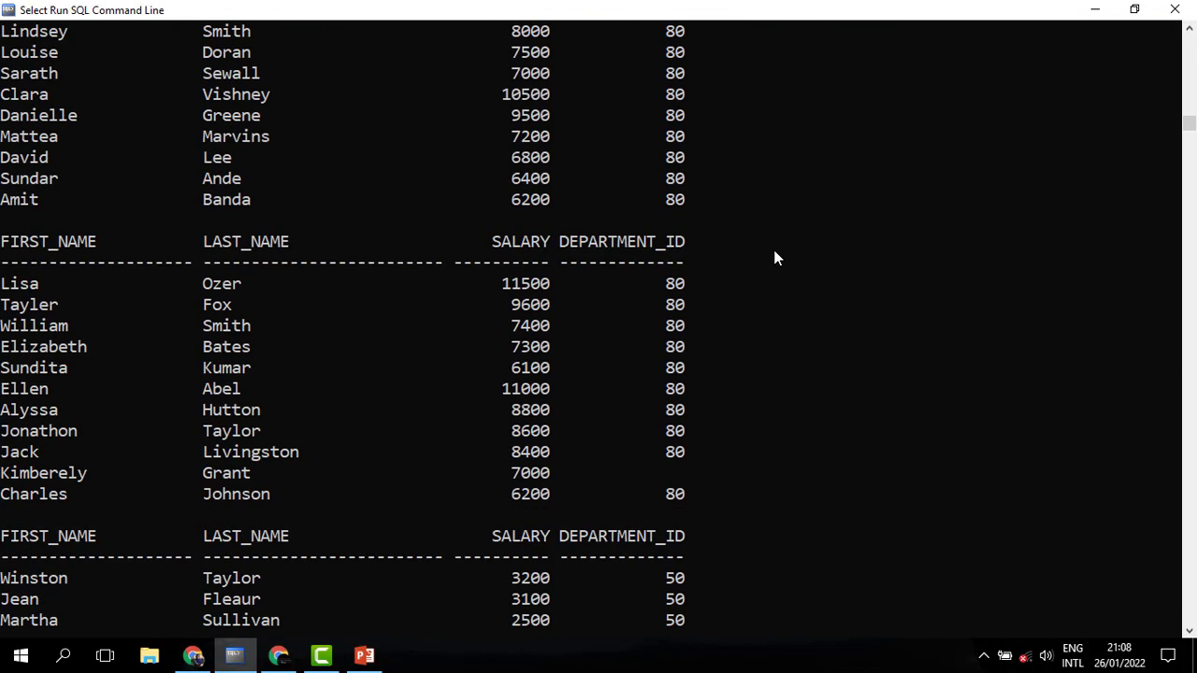
pyautogui.scroll(-6, 774, 258)
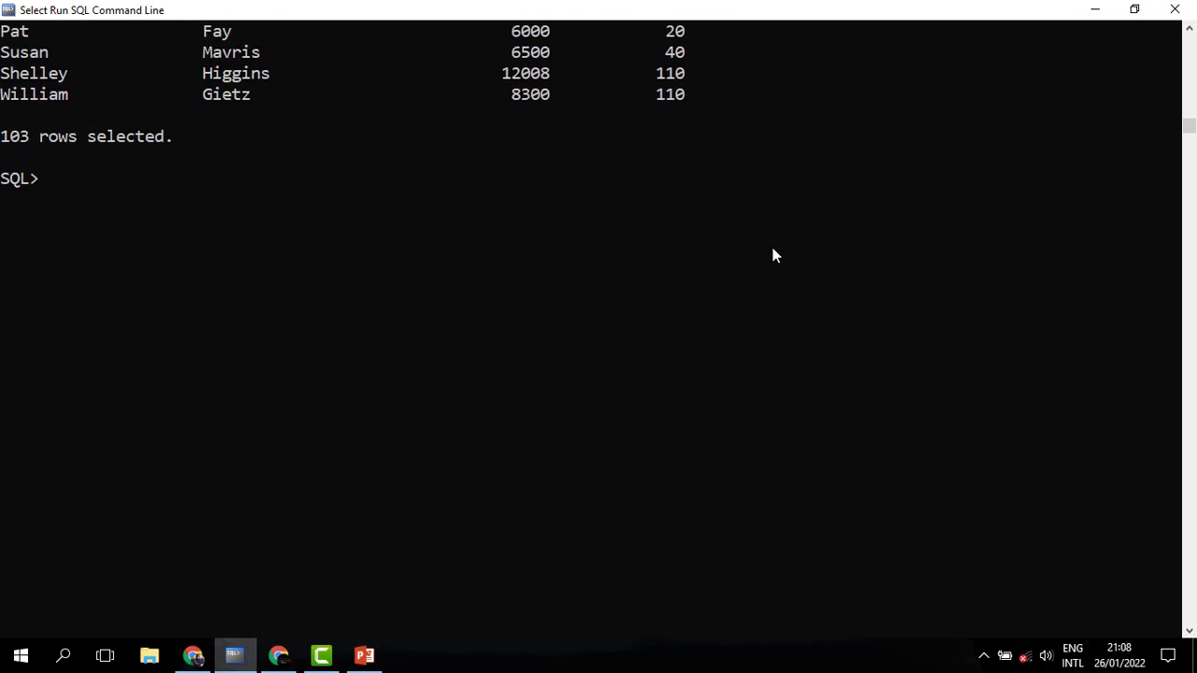